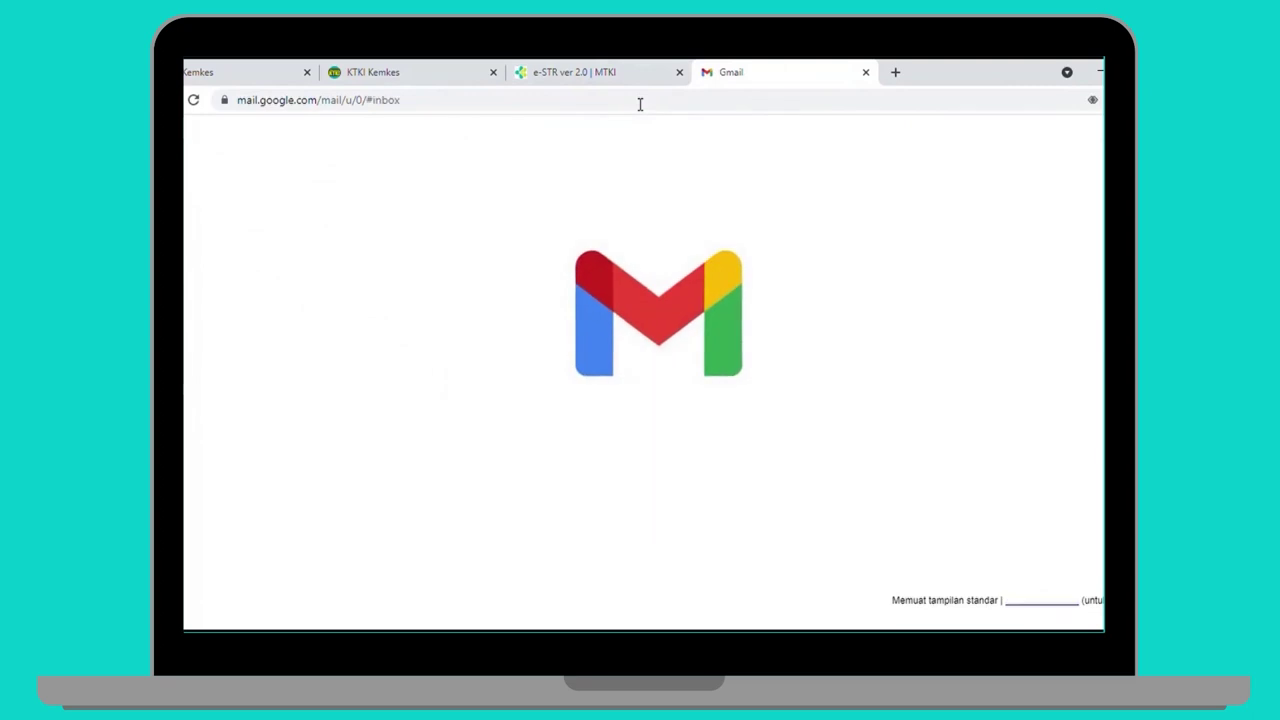
Open the 'PIN Pendaftaran e-STR' email and scroll through it to read the PIN
left_click(672, 294)
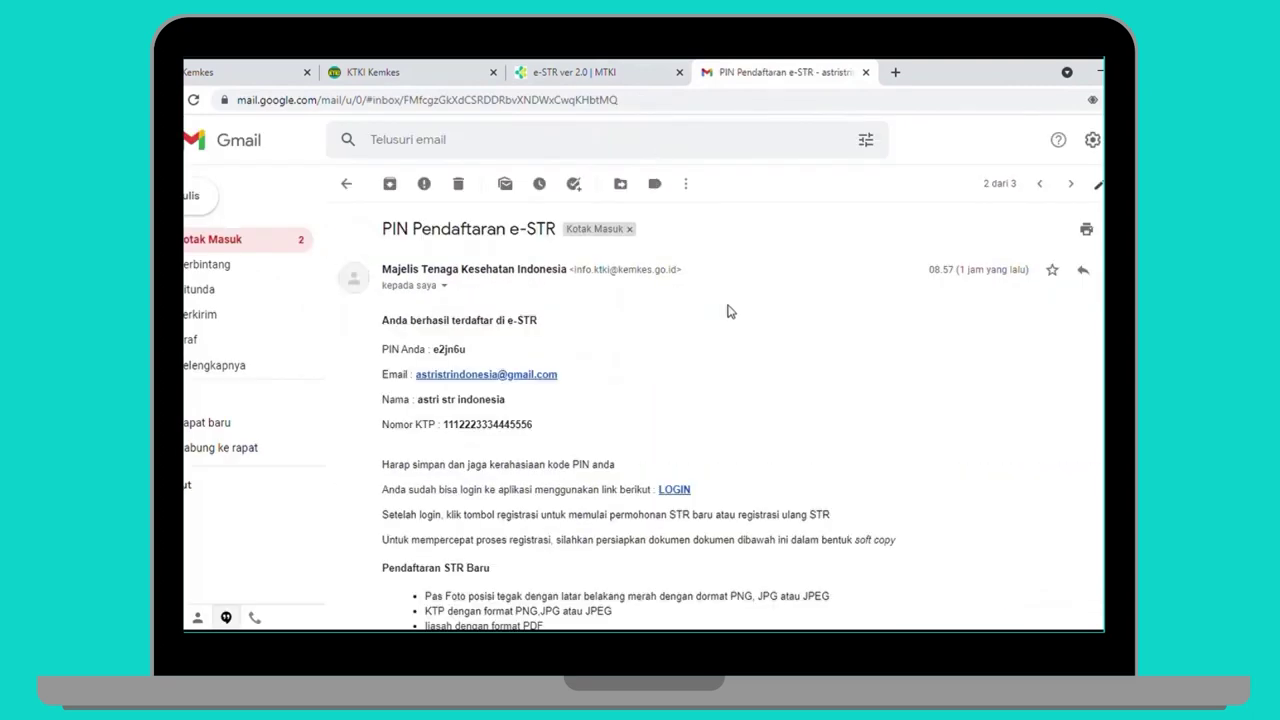
scroll(728, 312, "down", 3)
scroll(728, 312, "up", 1)
scroll(728, 312, "up", 2)
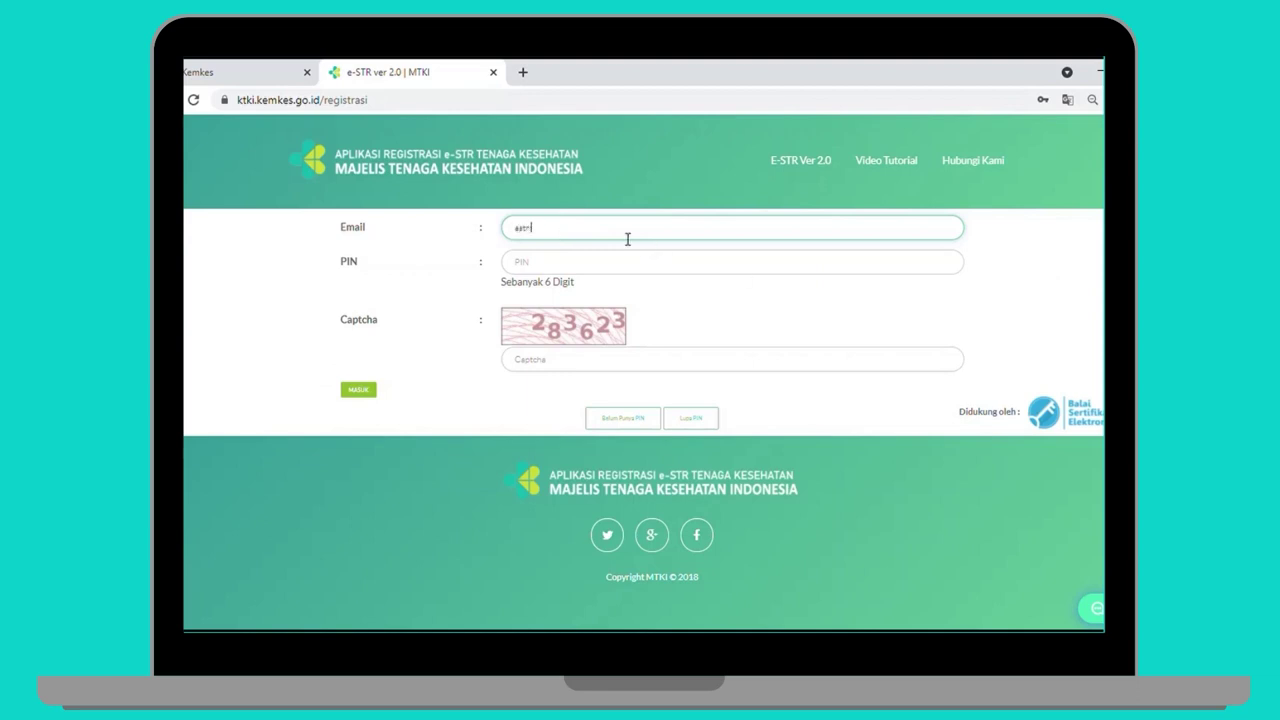
Log in to e-STR with the emailed registration PIN and the captcha code
left_click(568, 268)
type("4")
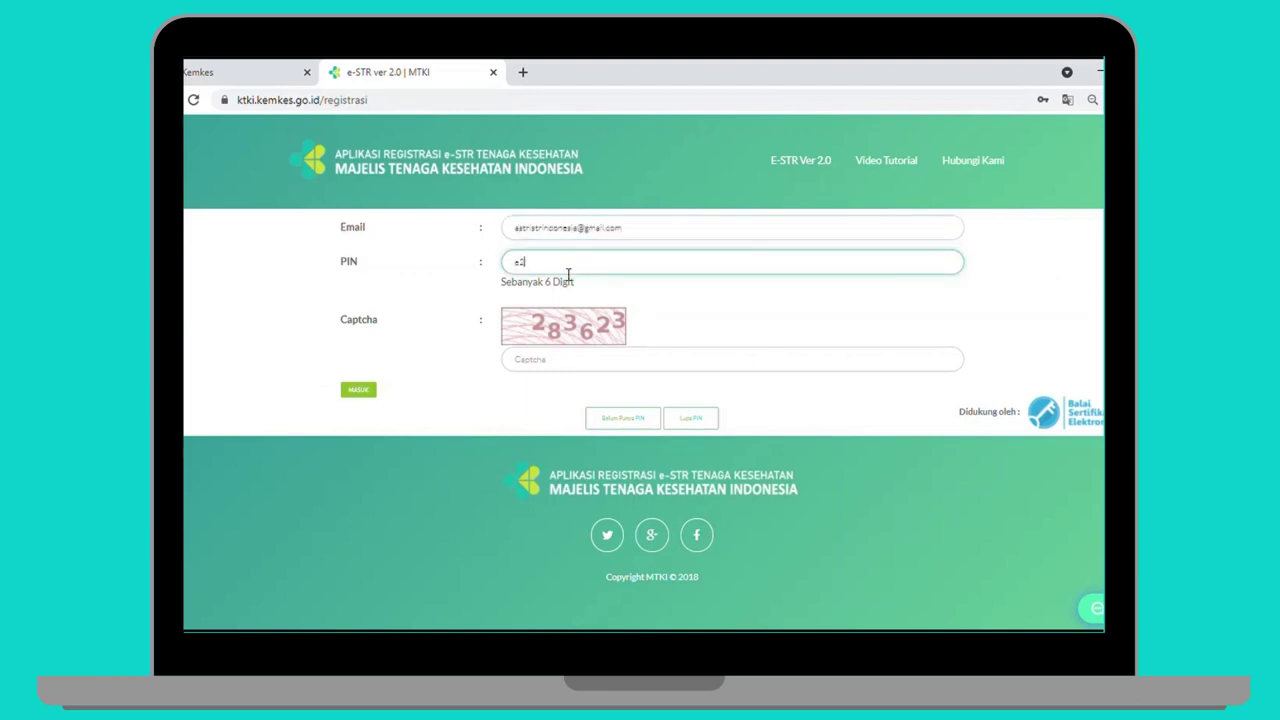
left_click(562, 365)
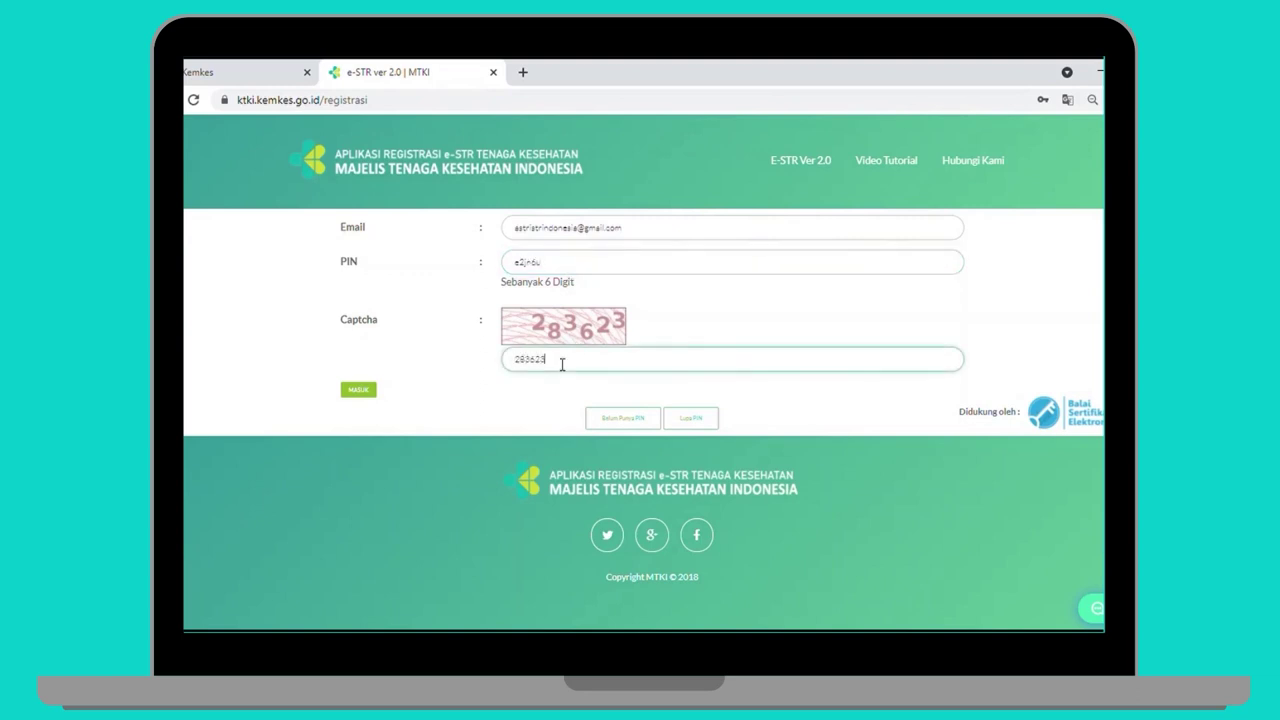
left_click(358, 389)
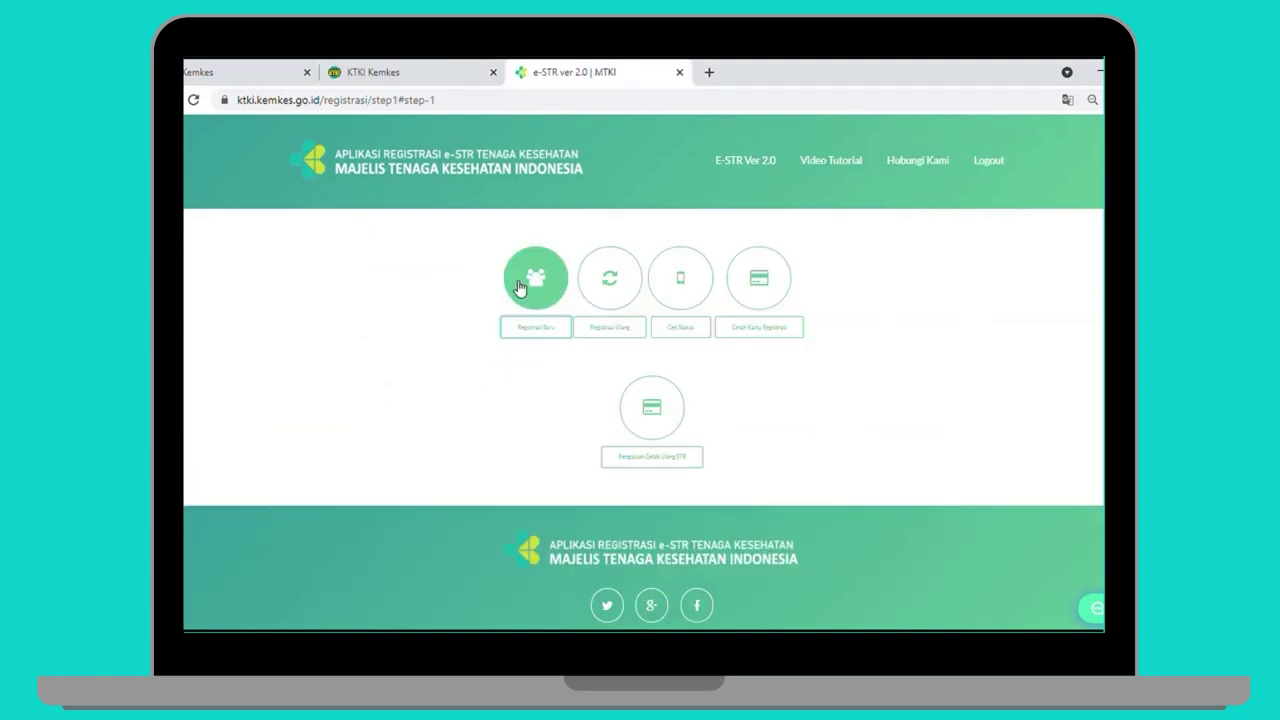
Start a new STR registration via Registrasi Baru and the new STR option
left_click(519, 288)
left_click(578, 262)
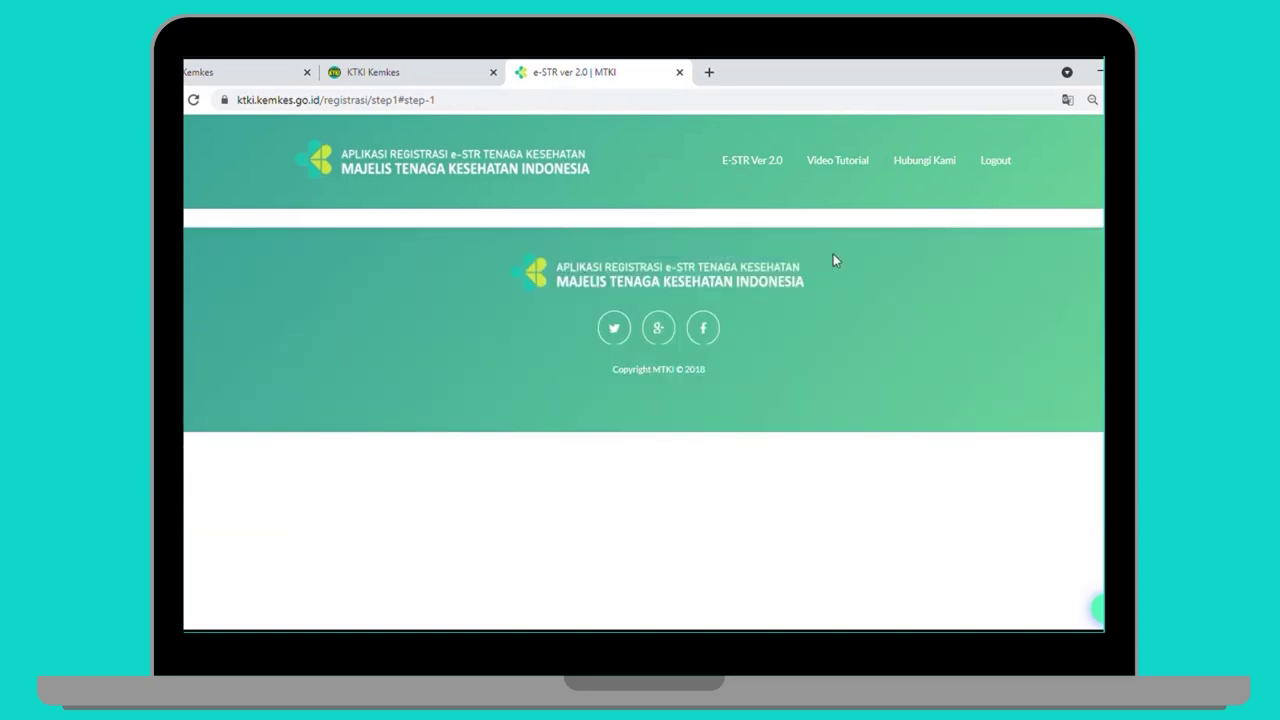
scroll(538, 328, "down", 1)
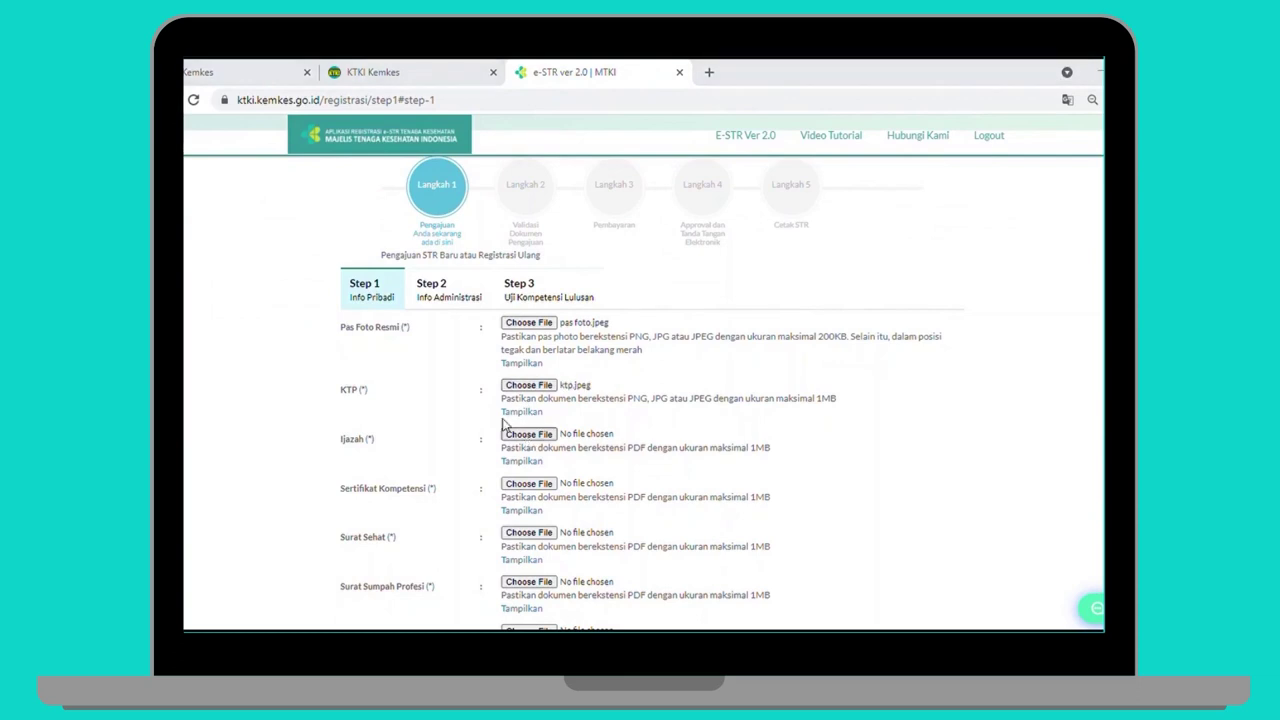
Attach the diploma, health certificate, oath letter and ethics statement PDFs
left_click(508, 431)
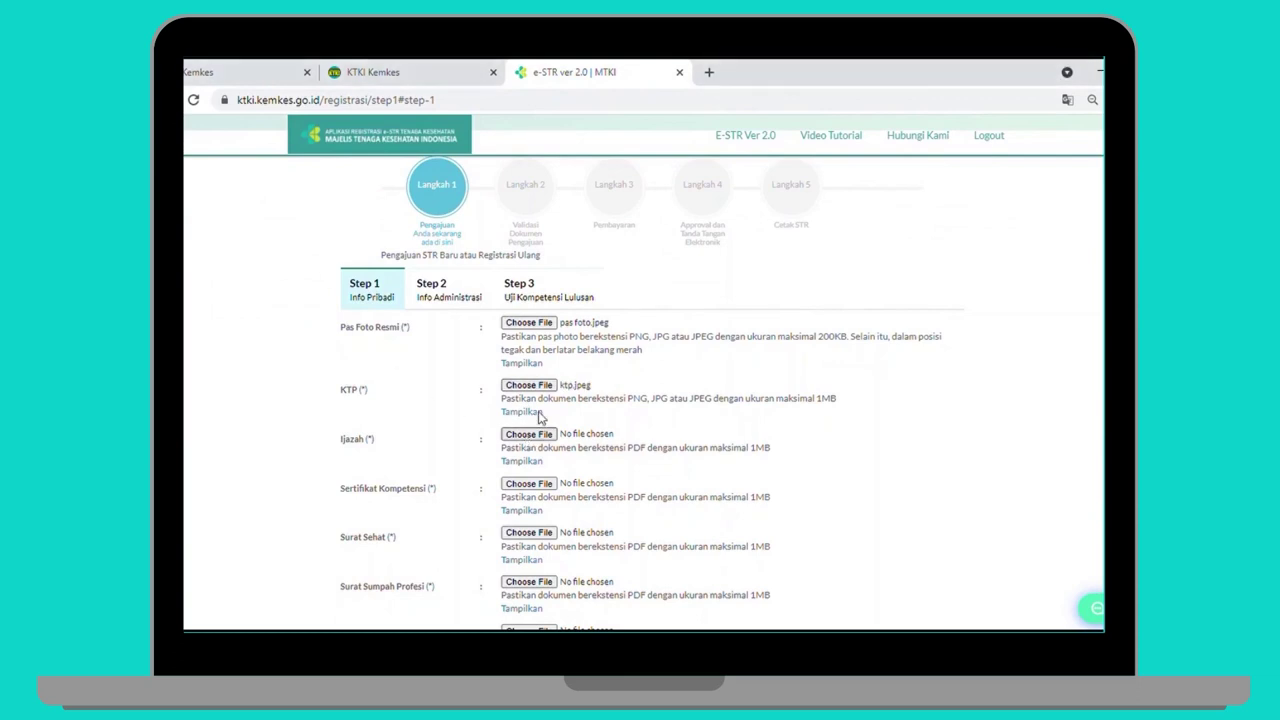
scroll(534, 415, "down", 1)
scroll(540, 400, "down", 1)
left_click(545, 383)
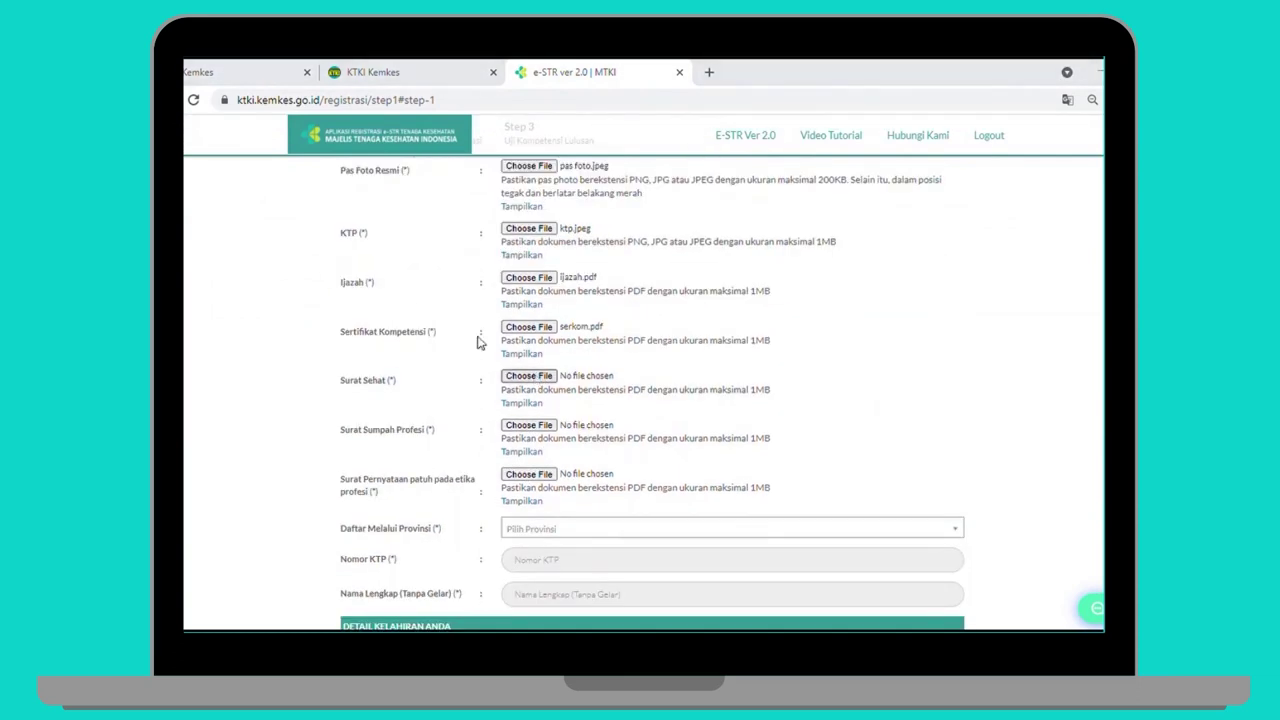
left_click(535, 428)
left_click(537, 482)
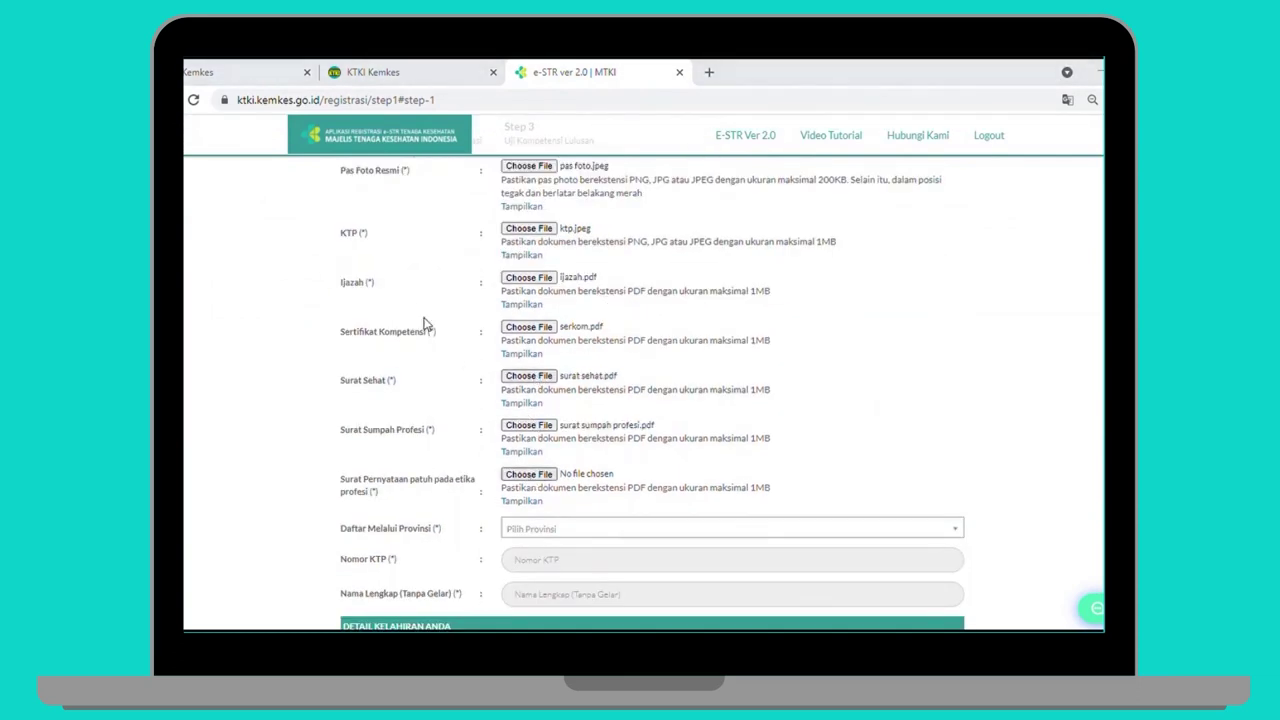
scroll(539, 422, "down", 2)
Set the registering province to DKI JAKARTA
left_click(571, 370)
left_click(545, 401)
scroll(556, 438, "down", 2)
scroll(556, 438, "down", 2)
Set the home address to DKI JAKARTA, Kota Jakarta Selatan, Kebayoran Baru, village Gunung
left_click(573, 330)
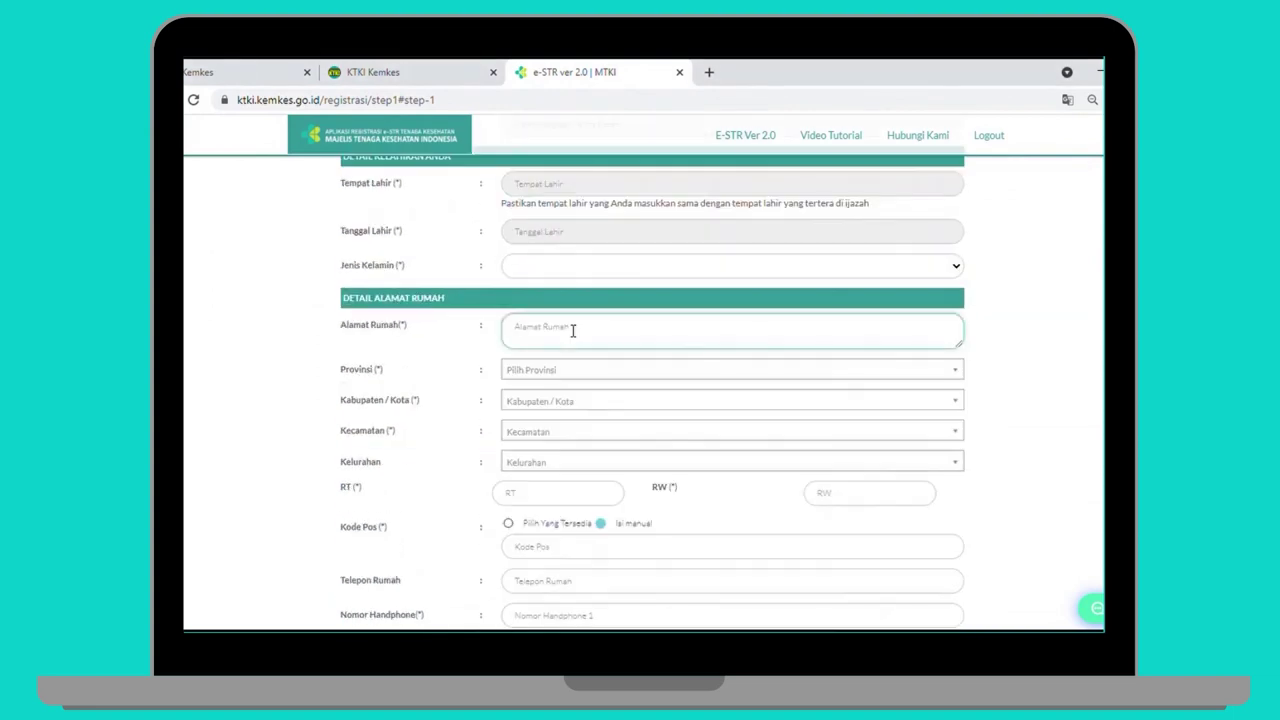
left_click(571, 370)
left_click(545, 404)
left_click(560, 401)
left_click(545, 480)
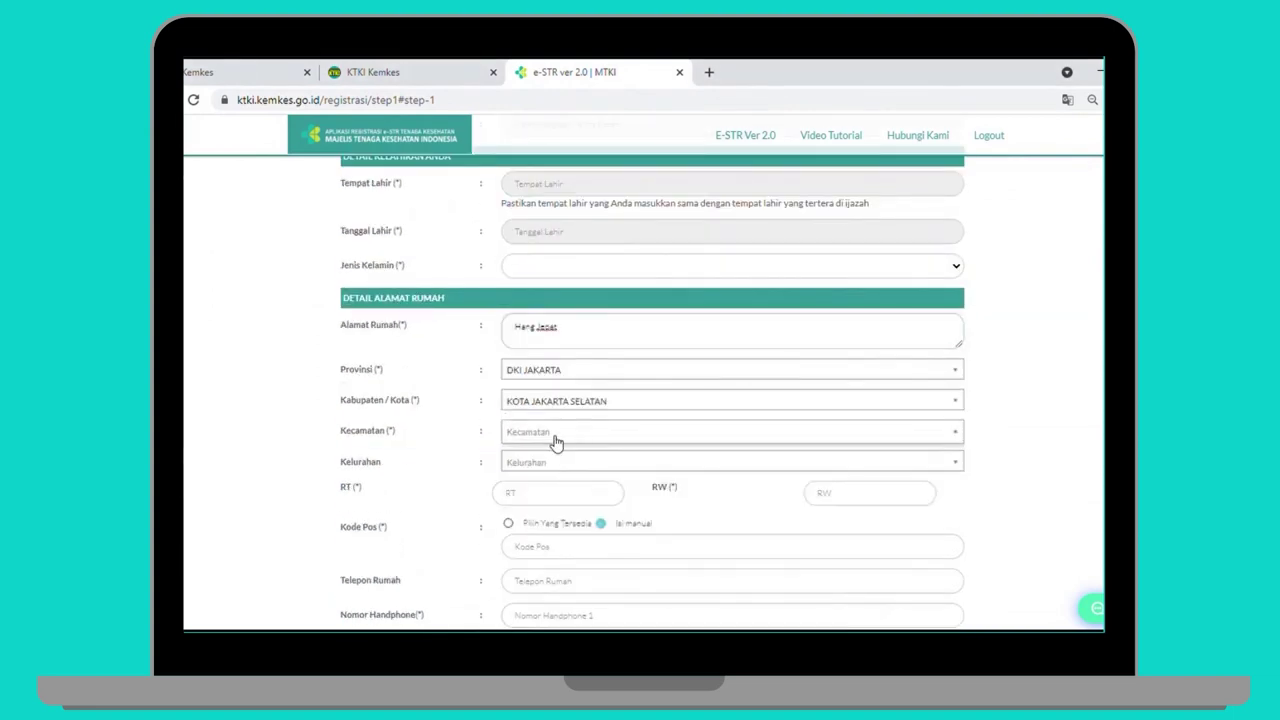
left_click(537, 432)
left_click(560, 543)
scroll(560, 450, "down", 1)
left_click(560, 383)
left_click(560, 483)
Fill in RT 01, the RW, postal code, and home and mobile phone numbers
left_click(557, 414)
type("01")
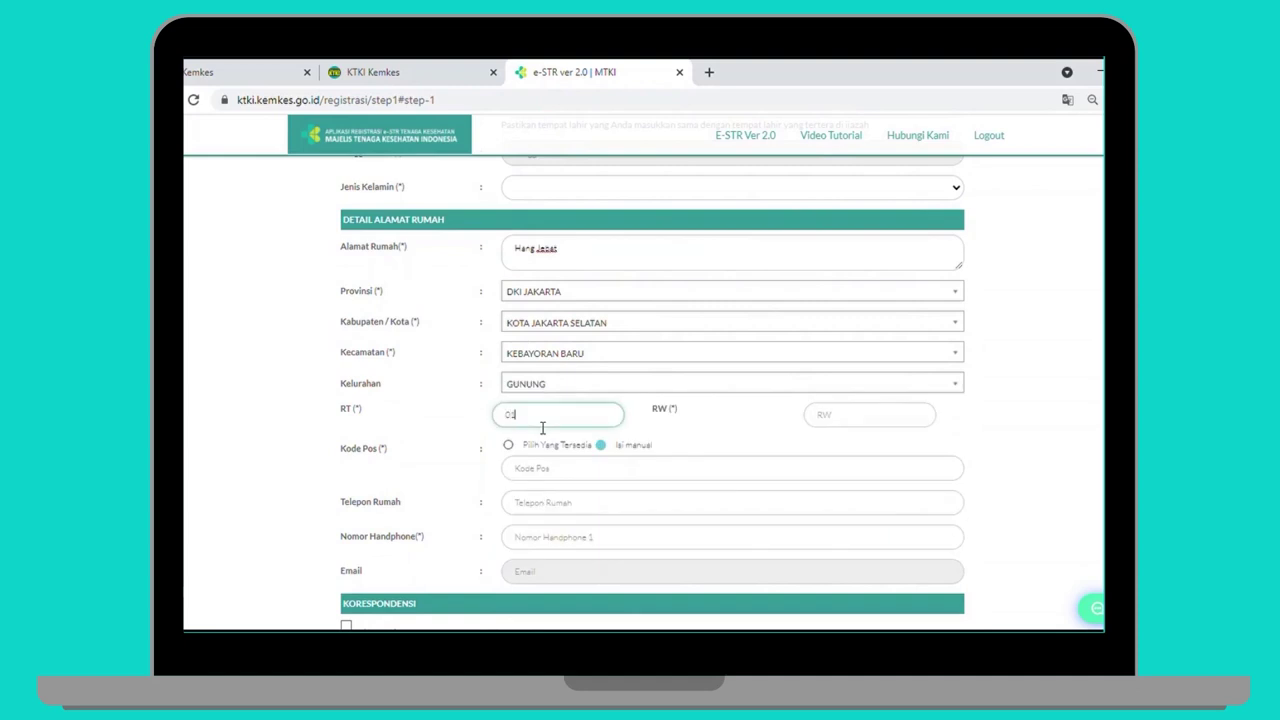
left_click(845, 414)
scroll(845, 422, "down", 1)
left_click(570, 392)
left_click(573, 432)
type("02123456")
left_click(567, 462)
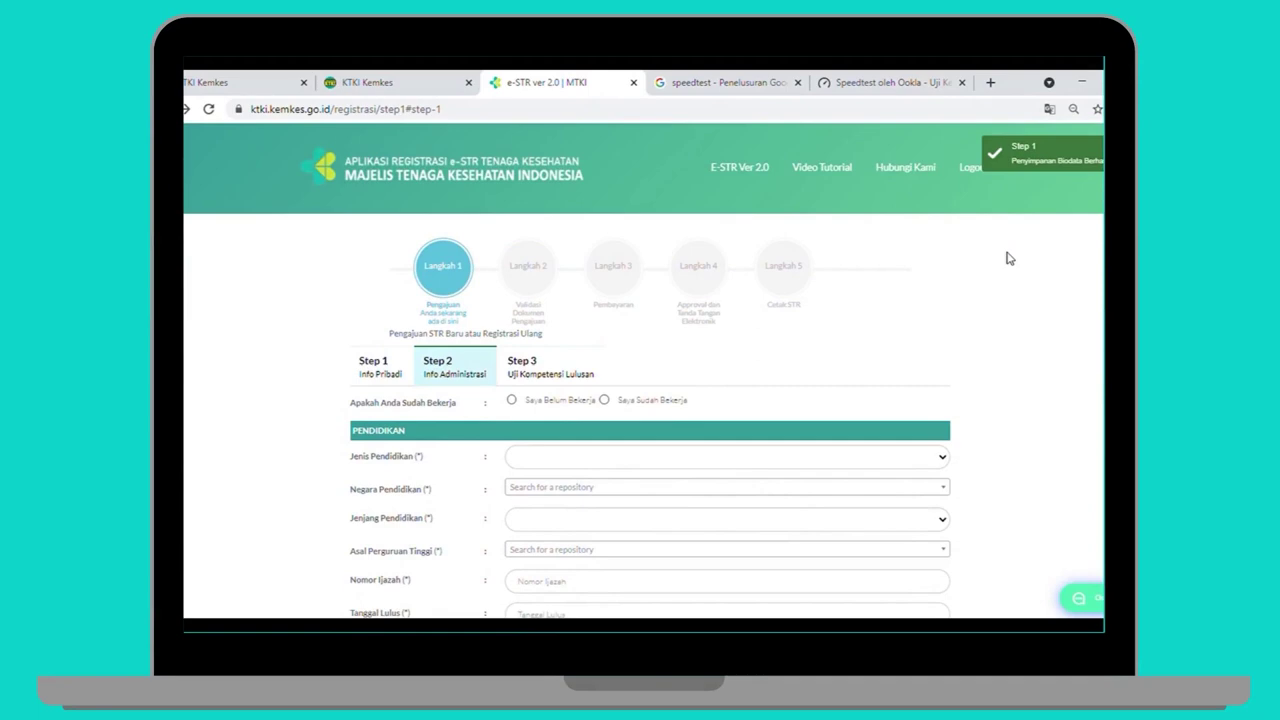
scroll(1008, 258, "down", 10)
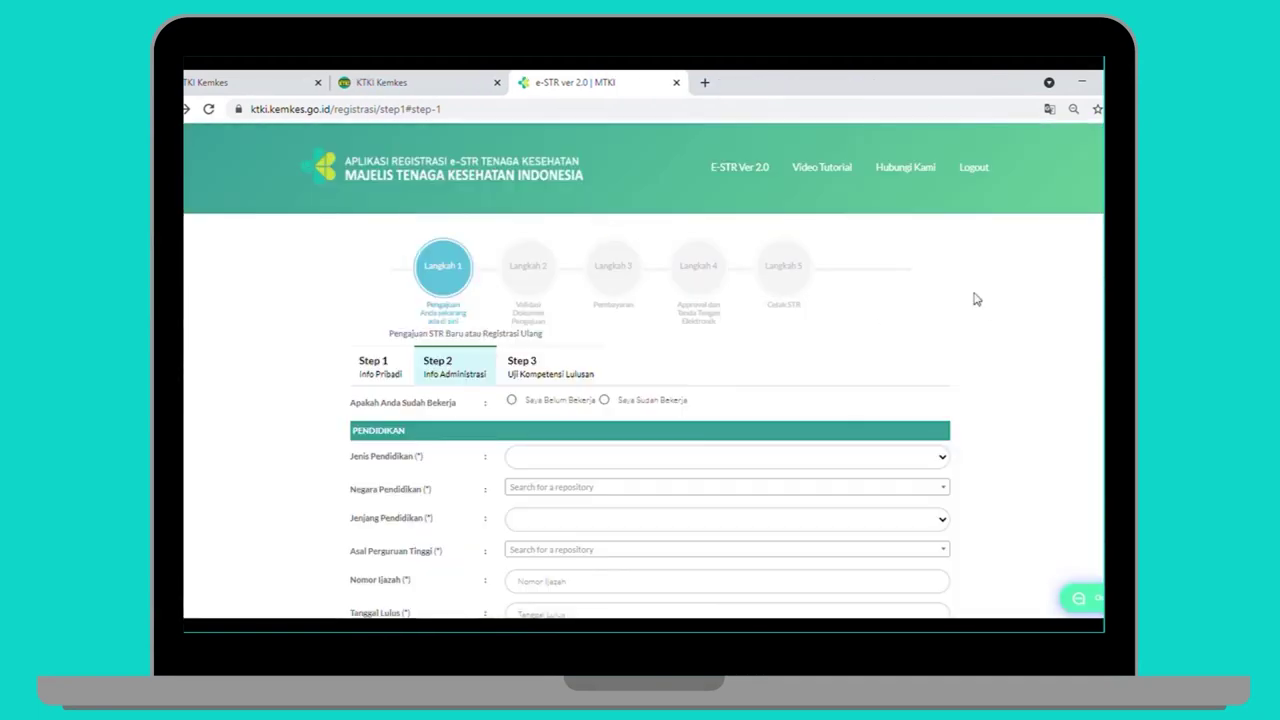
Mark the applicant as not yet working, with domestic education in Indonesia at DIII level or above
scroll(866, 303, "down", 2)
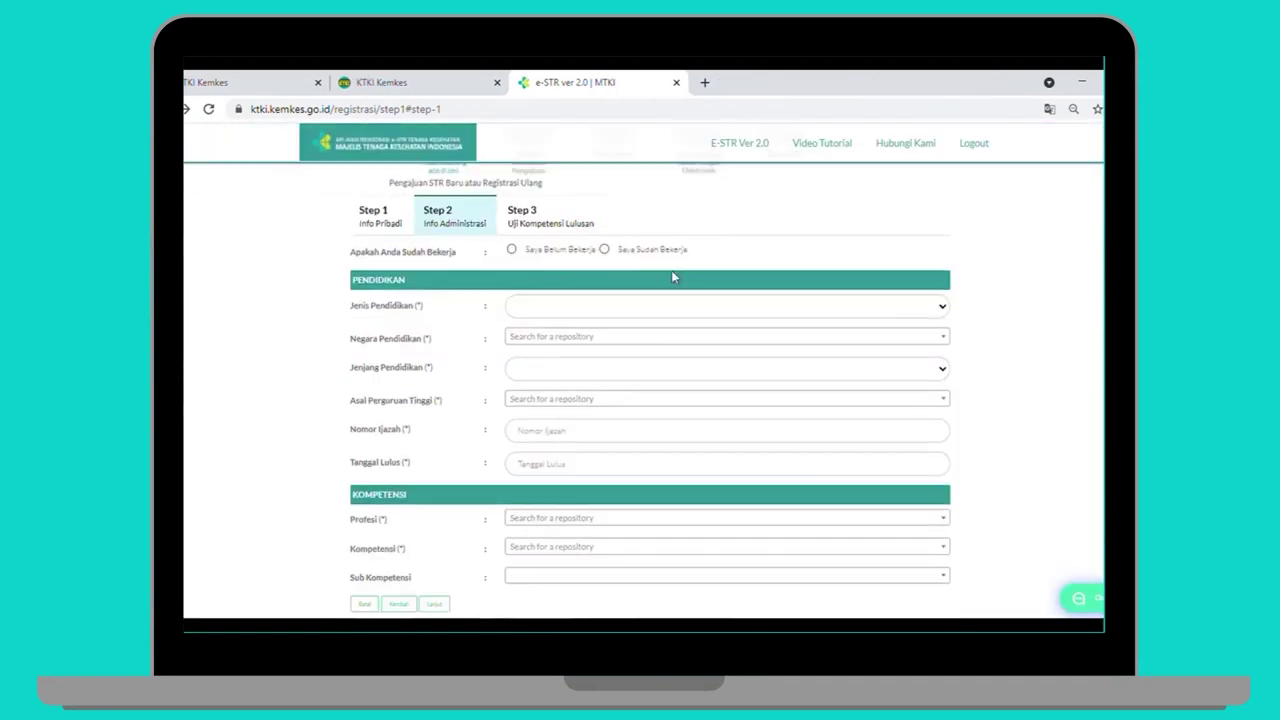
left_click(558, 310)
left_click(563, 323)
left_click(567, 337)
type("ind")
key("Down")
key("Return")
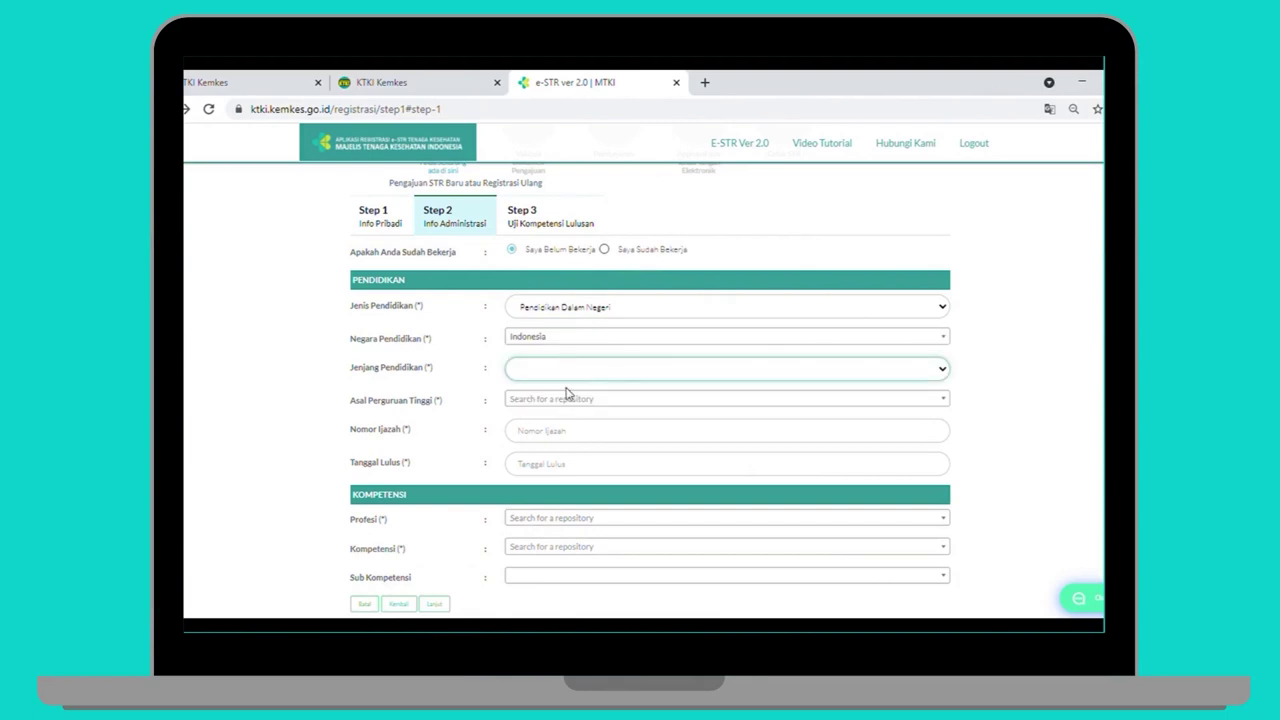
Choose Poltekkes Kemenkes Jakarta III as the university
left_click(558, 400)
type("poltekkes")
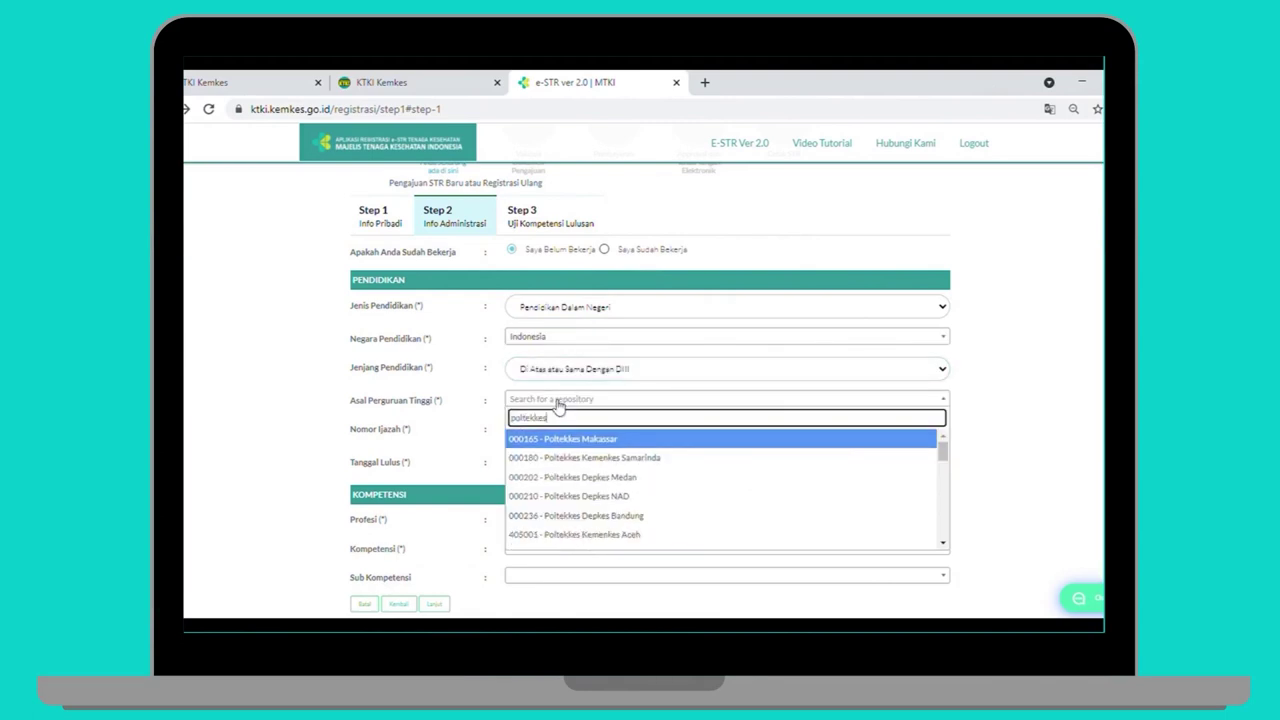
type(" jakarta")
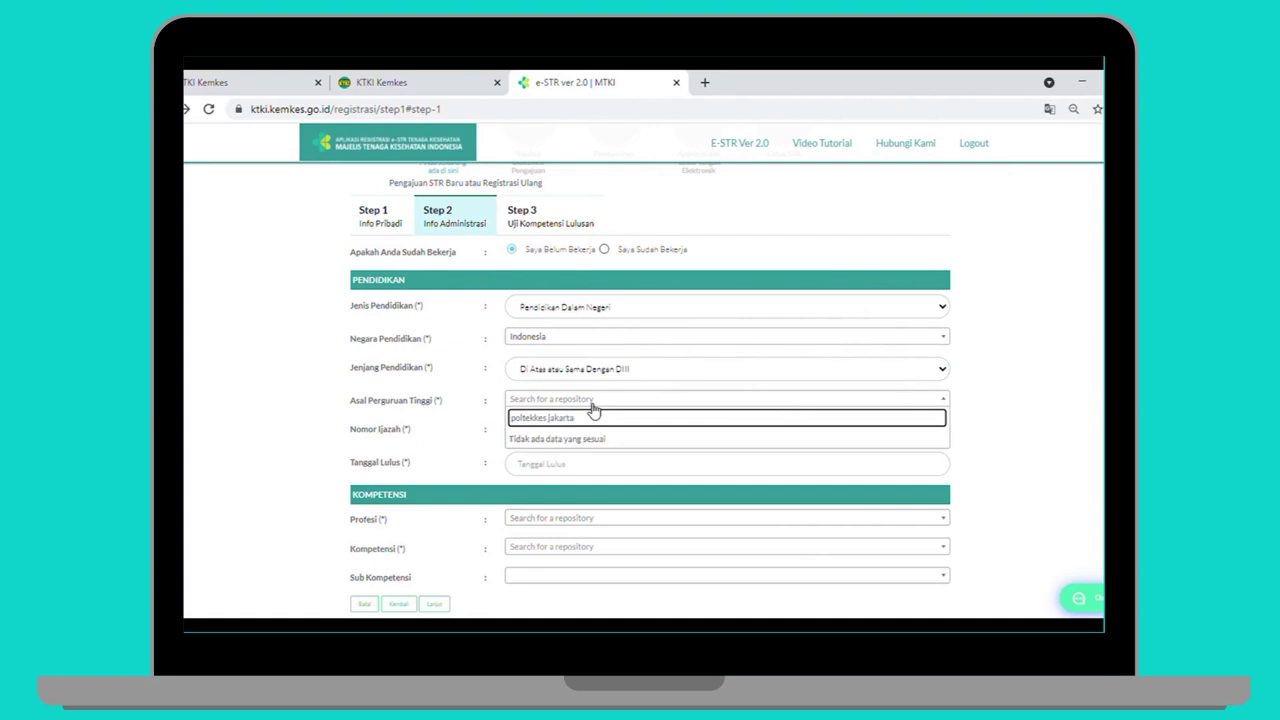
scroll(594, 410, "down", 1)
left_click(668, 410)
scroll(383, 214, "up", 1)
Enter the diploma number and replace the graduation date
left_click(540, 434)
type("1")
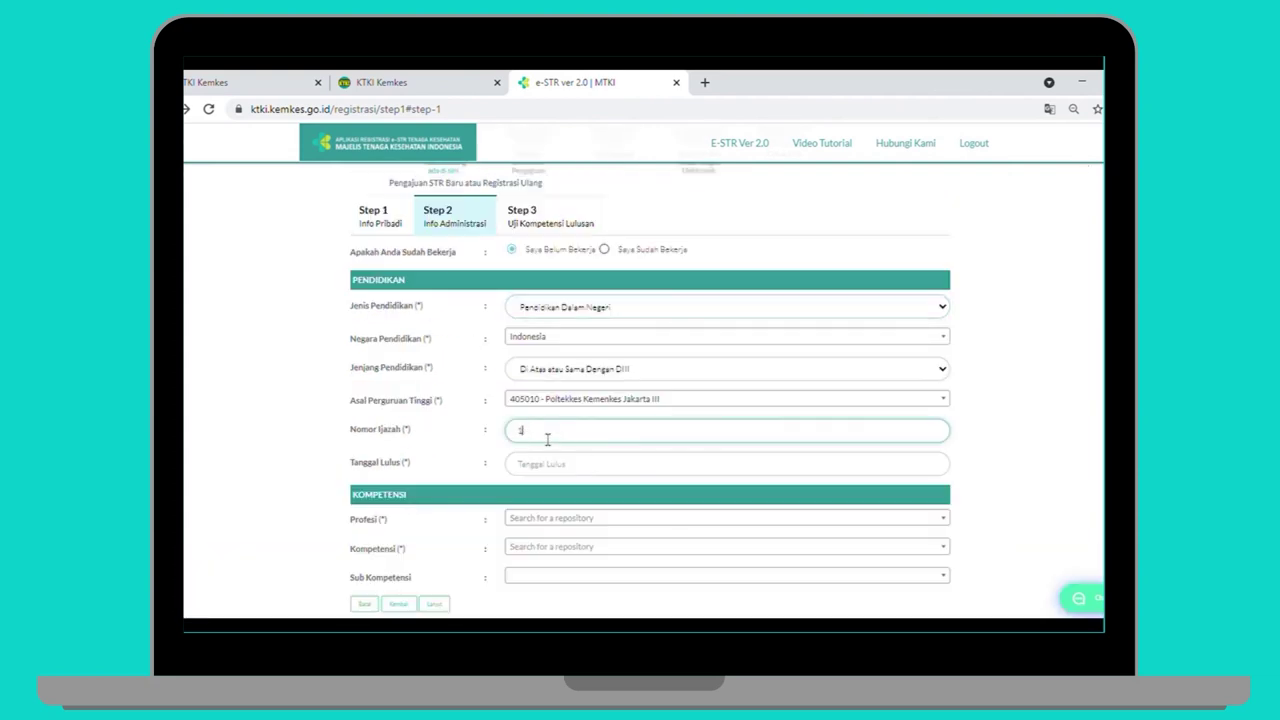
left_click(557, 466)
left_click_drag(560, 466, 494, 466)
type("2020-01-20")
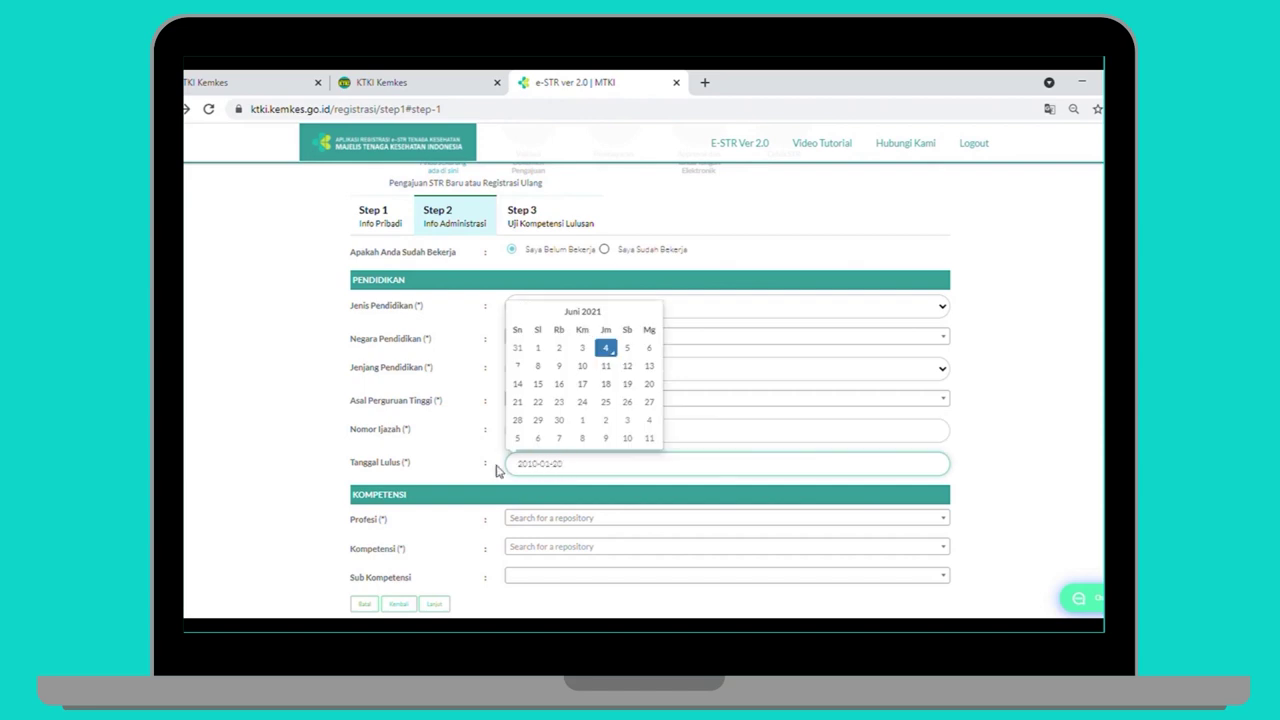
Set profession Perawat and competence Ahli Madya Keperawatan (D3), then continue to step 3
left_click(575, 520)
type("pera")
key("Return")
scroll(540, 486, "down", 1)
left_click(540, 474)
left_click(545, 511)
left_click(434, 528)
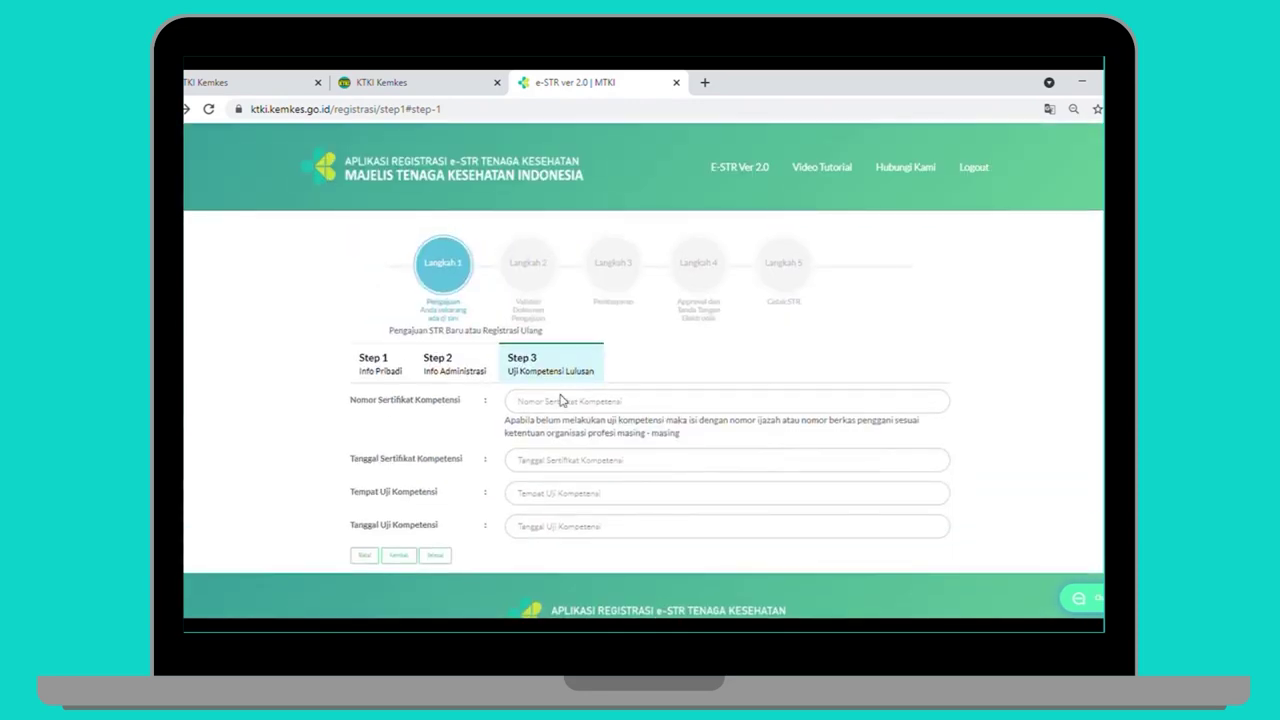
Enter the competency certificate number and date, test location and test date, then confirm with Sesuai
left_click(511, 402)
type("123456")
left_click(547, 462)
left_click_drag(586, 470, 510, 477)
type("2012")
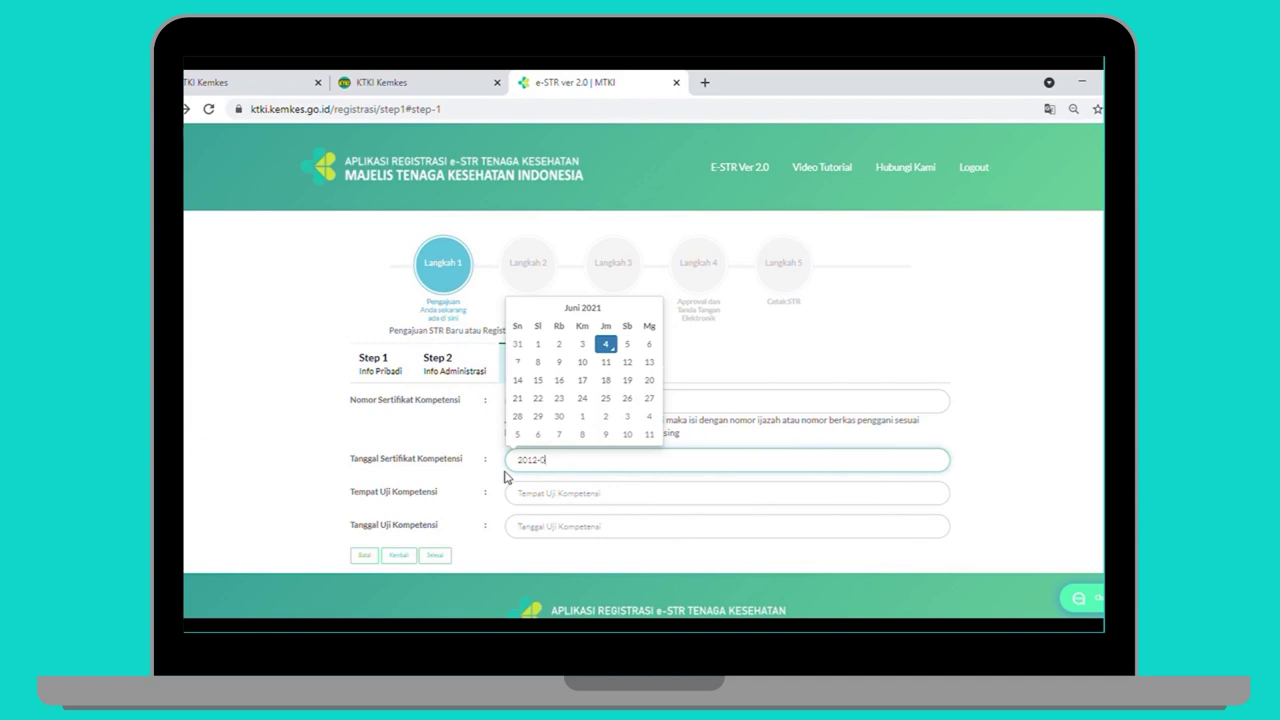
left_click(556, 494)
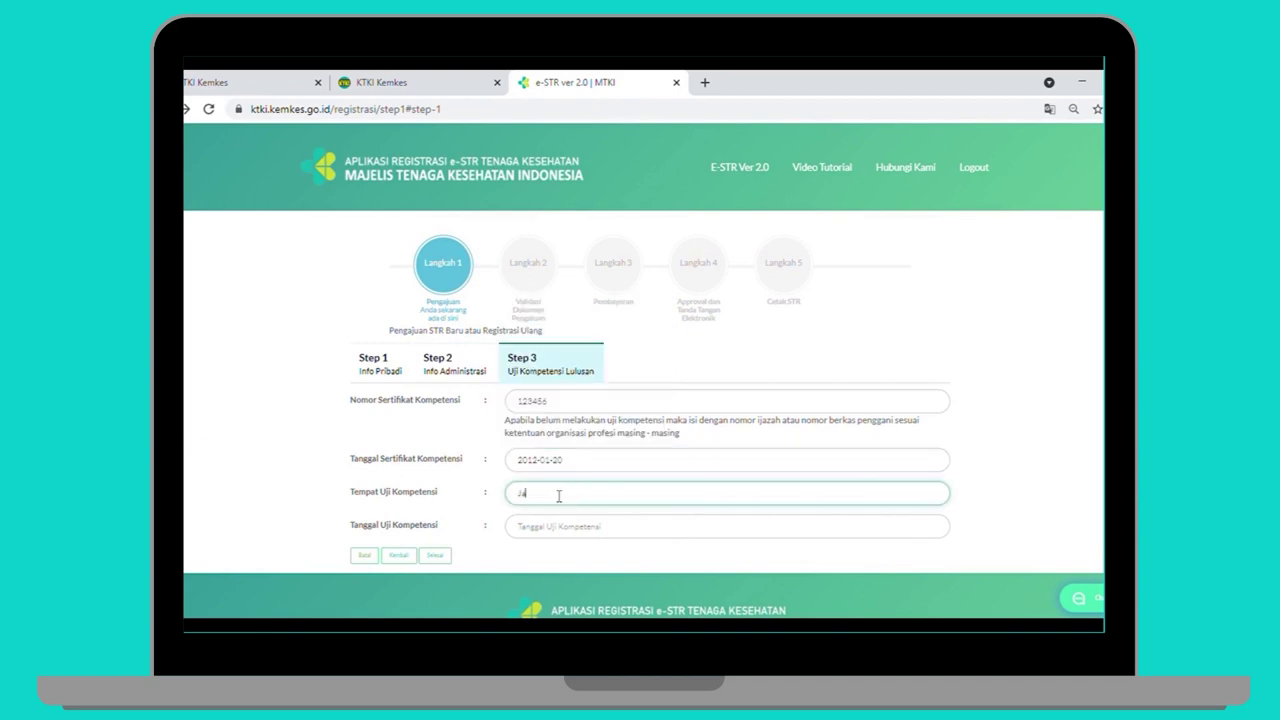
left_click(575, 528)
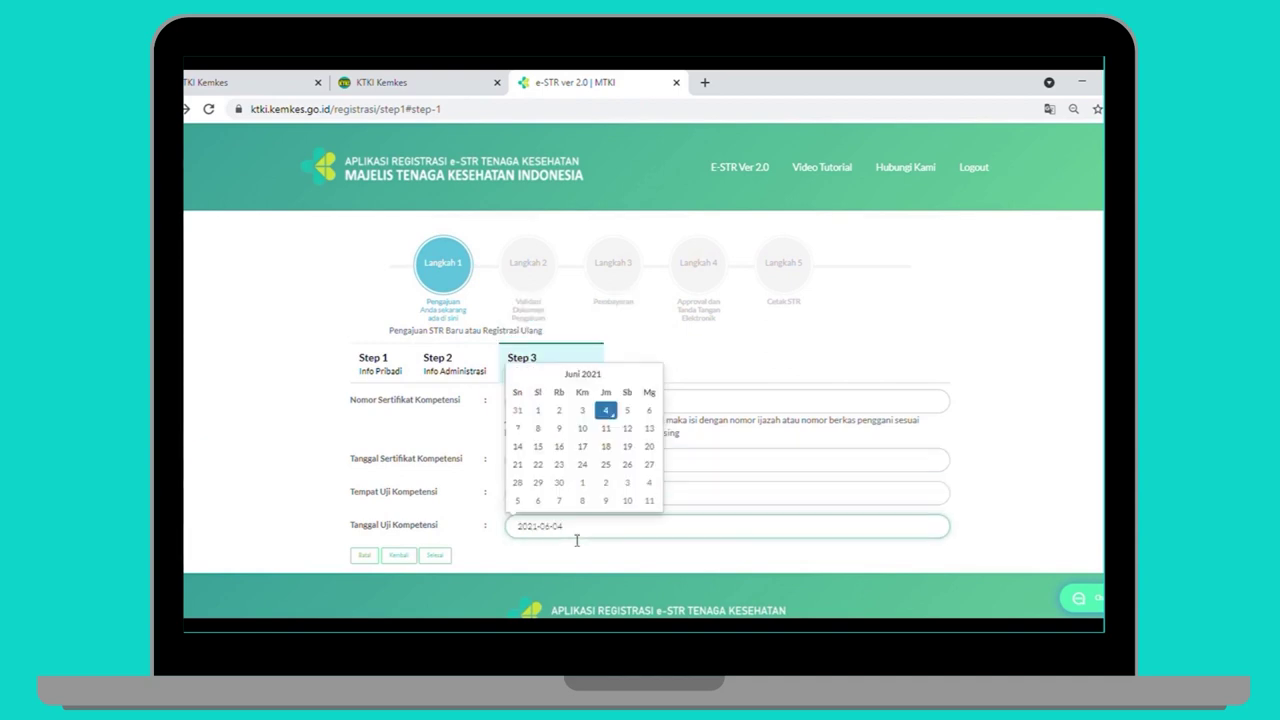
left_click_drag(576, 540, 500, 536)
type("29")
left_click(435, 555)
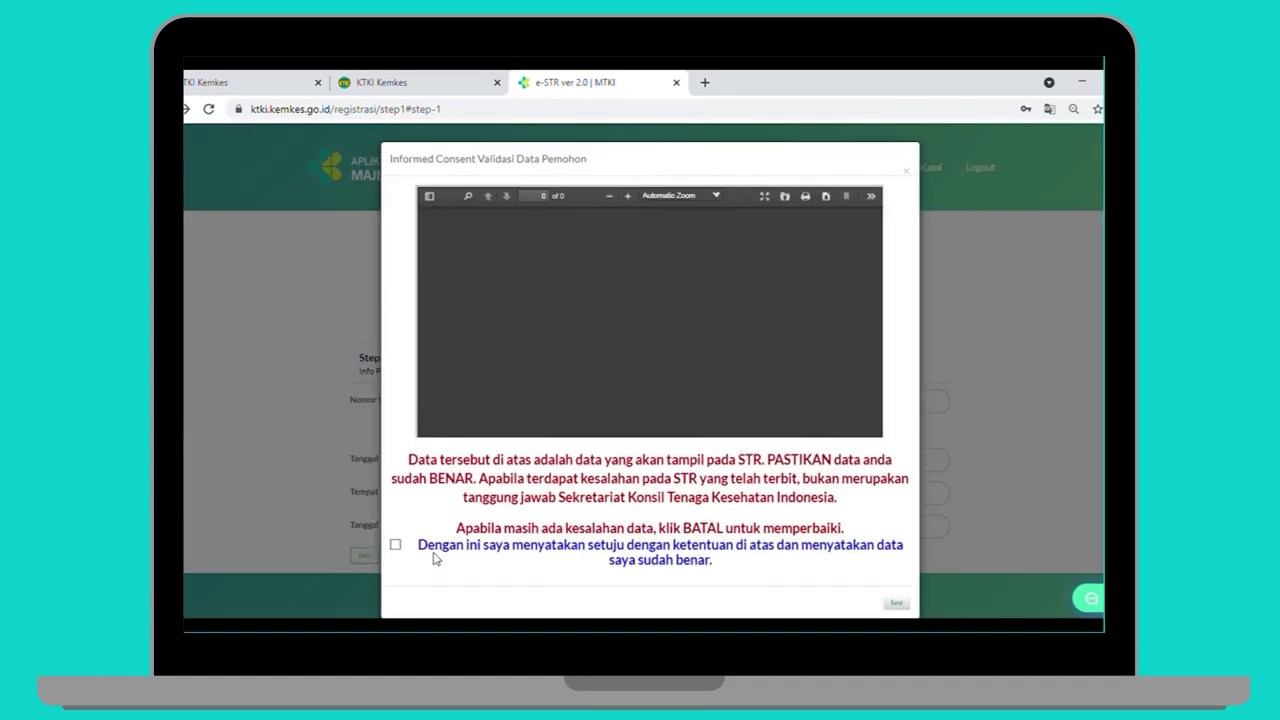
Scroll through the draft STR preview, tick the consent checkbox and accept with Setuju
scroll(649, 286, "down", 5)
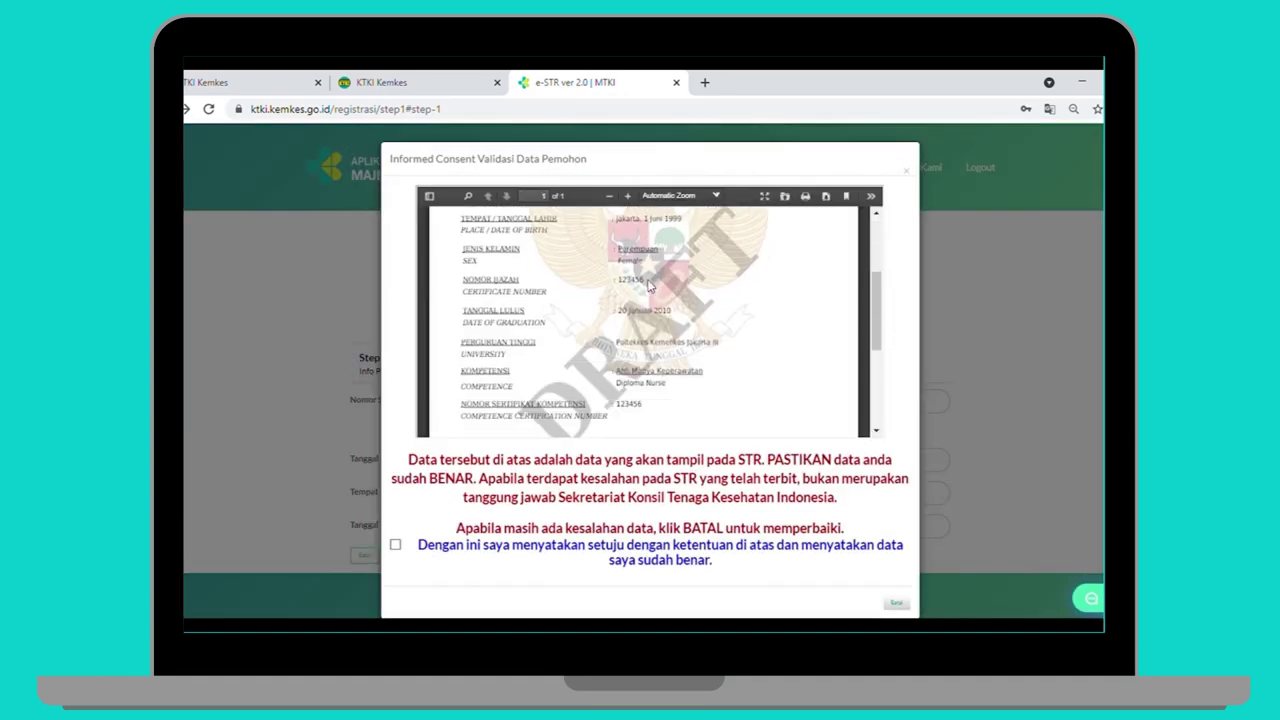
scroll(649, 286, "down", 1)
scroll(703, 445, "down", 1)
left_click(396, 526)
left_click(862, 584)
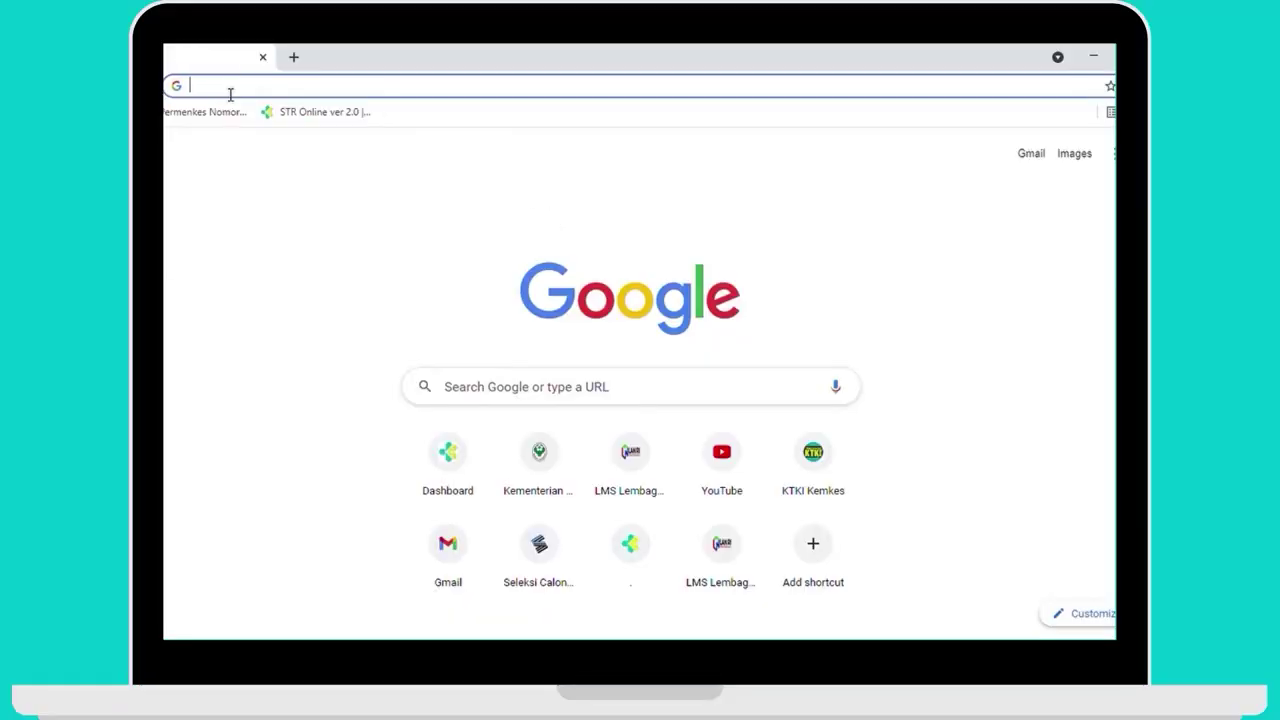
Go to the KTKI Kemenkes page, open APLIKASI e-STR and acknowledge the notice
type("ktki")
key("Return")
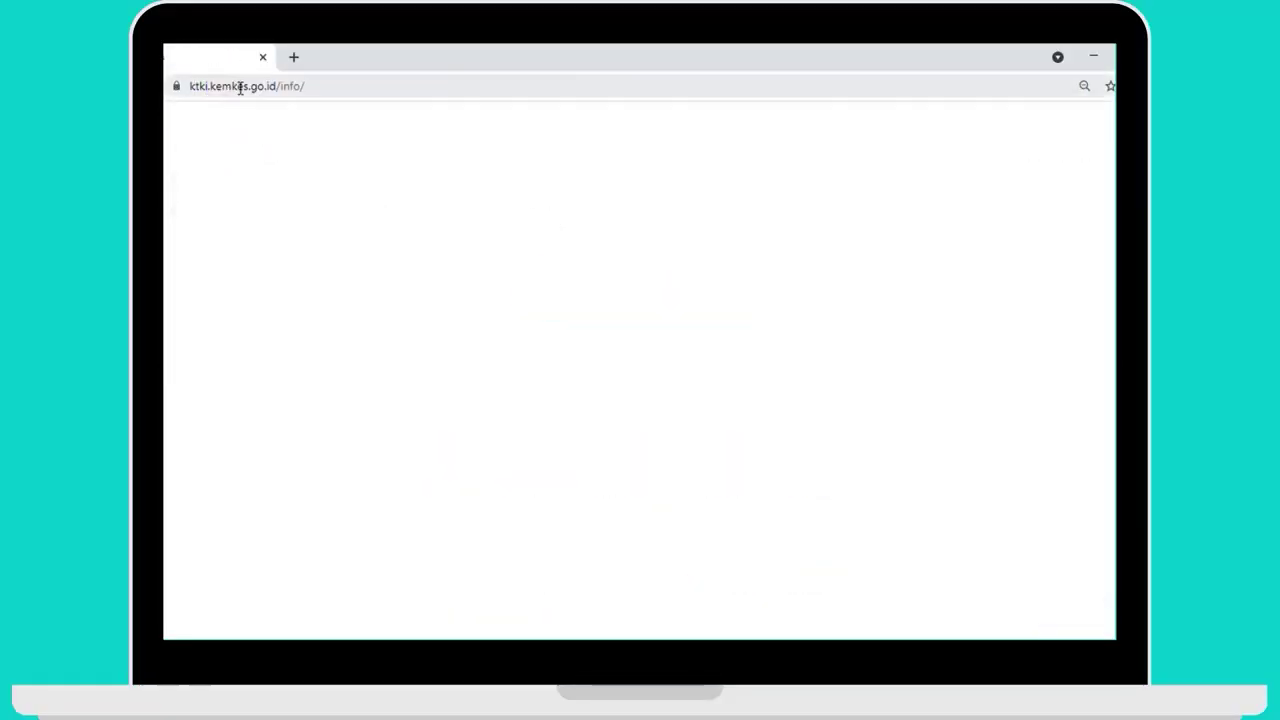
scroll(848, 447, "down", 1)
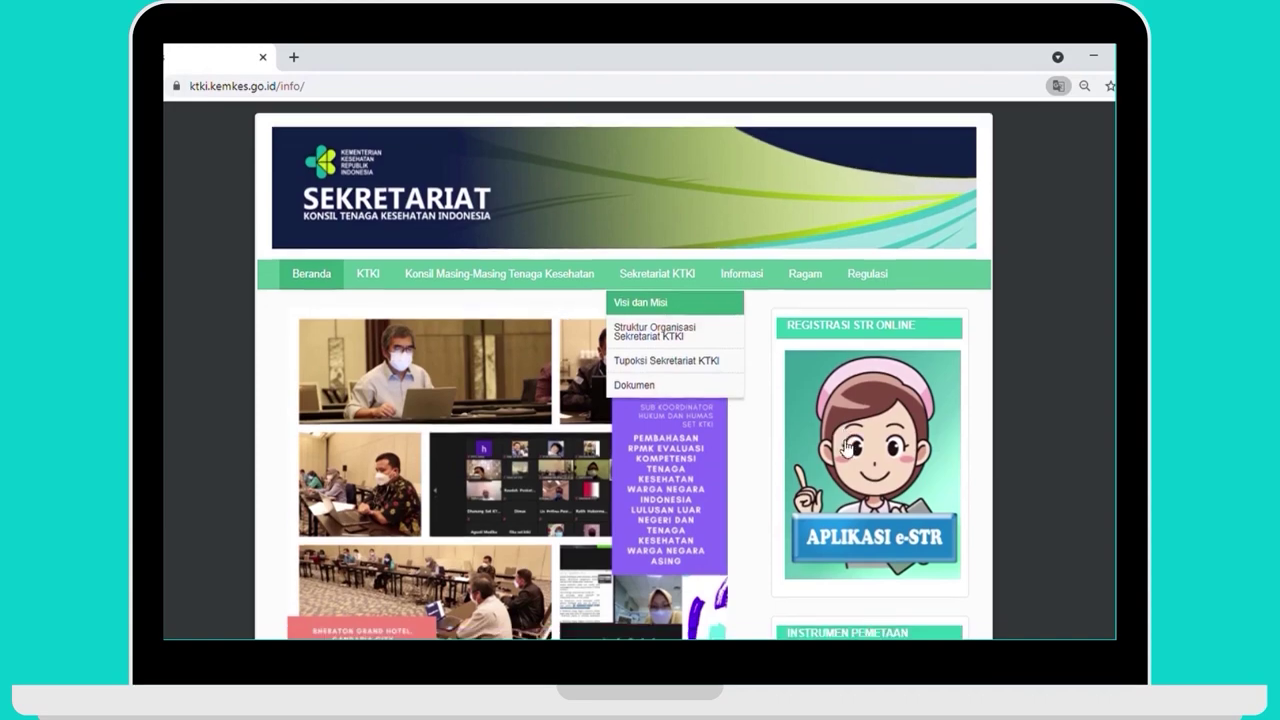
scroll(848, 447, "down", 2)
left_click(848, 389)
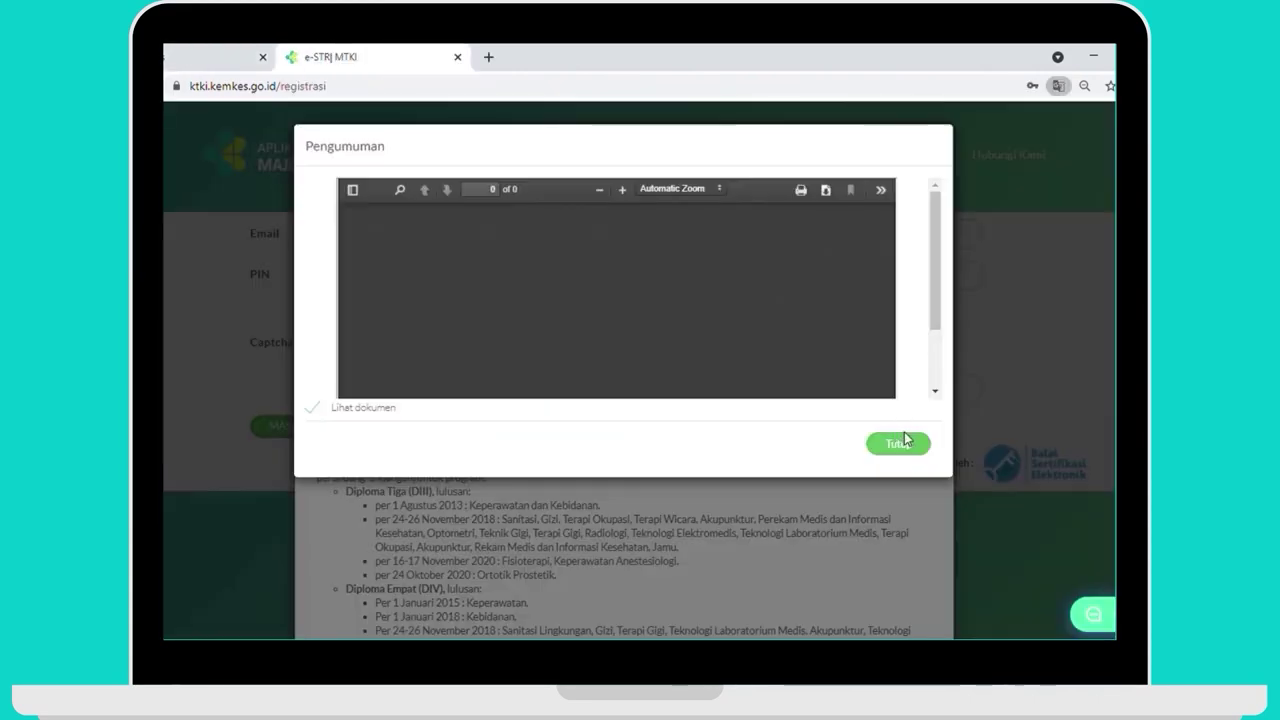
left_click(894, 443)
scroll(833, 560, "down", 10)
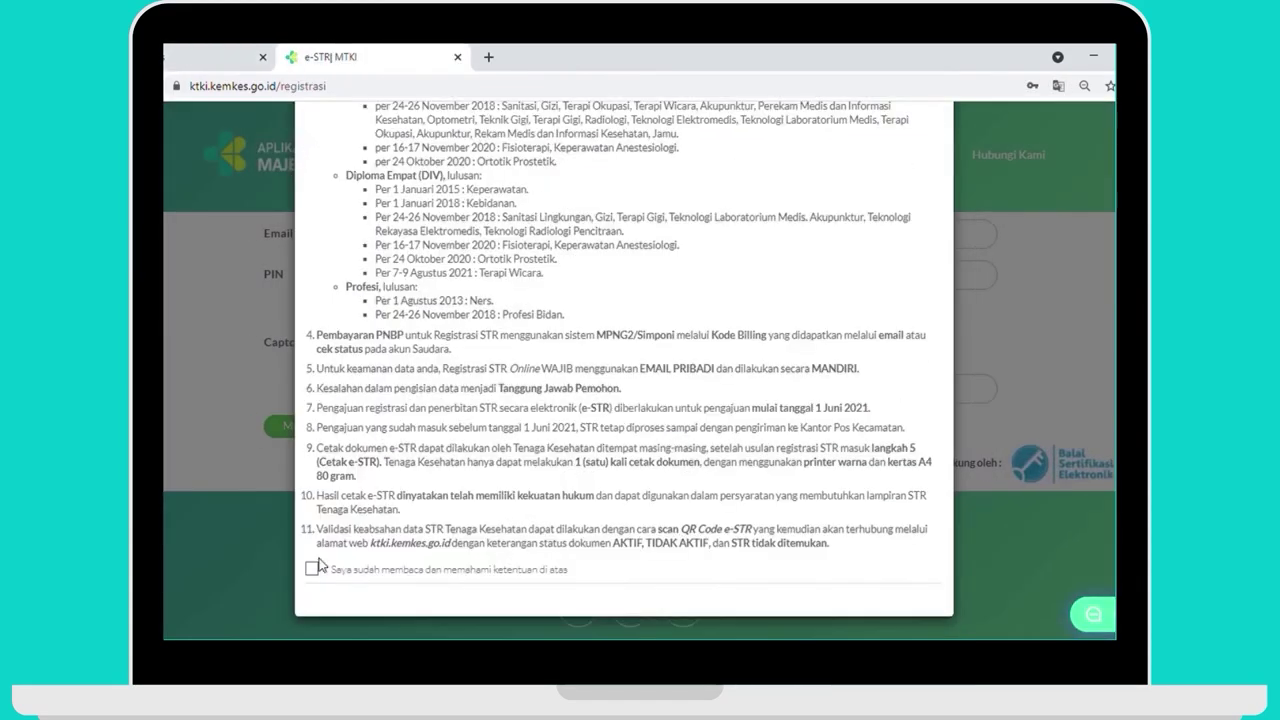
left_click(890, 606)
left_click(494, 240)
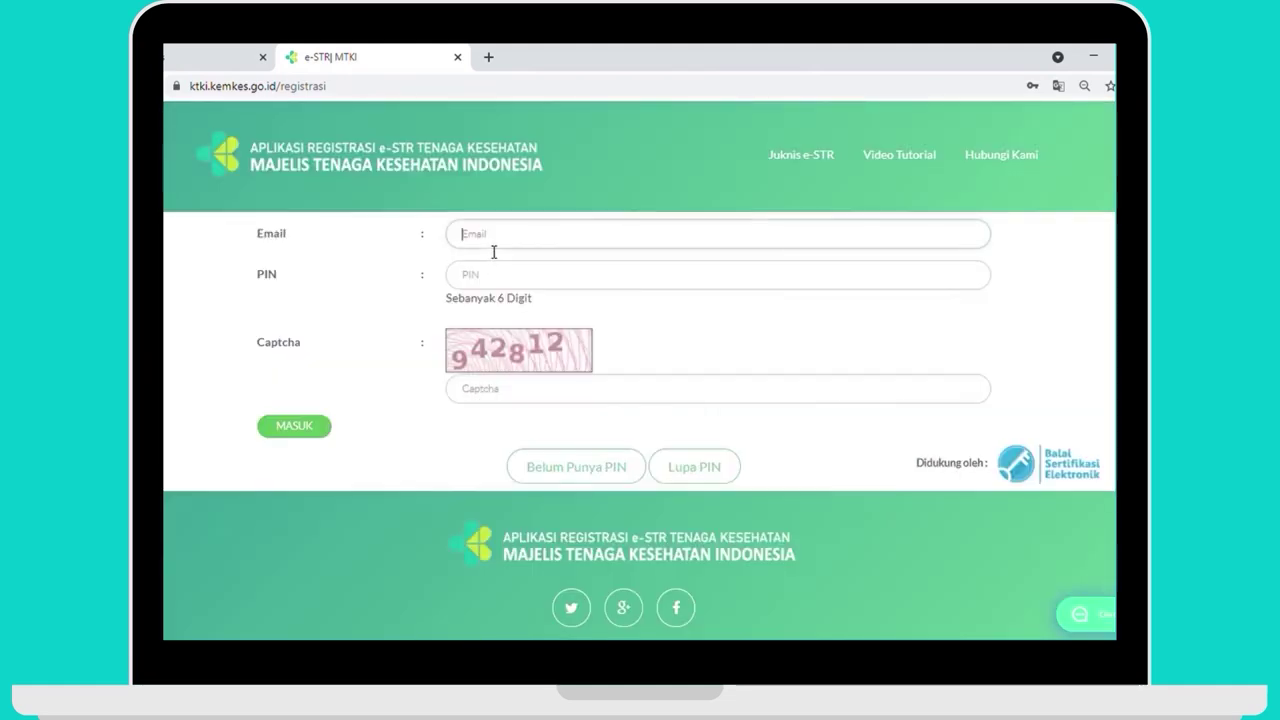
Log back in with the registered email, PIN and captcha code
left_click(490, 274)
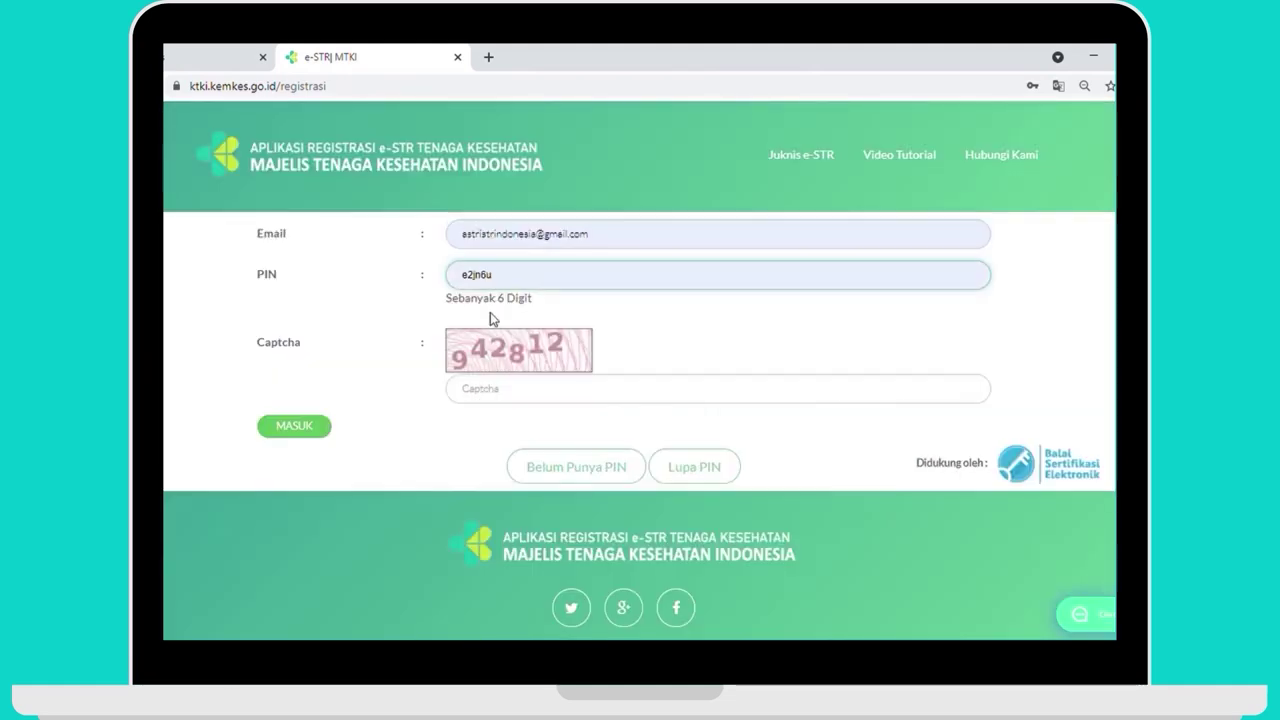
left_click(501, 393)
left_click(311, 434)
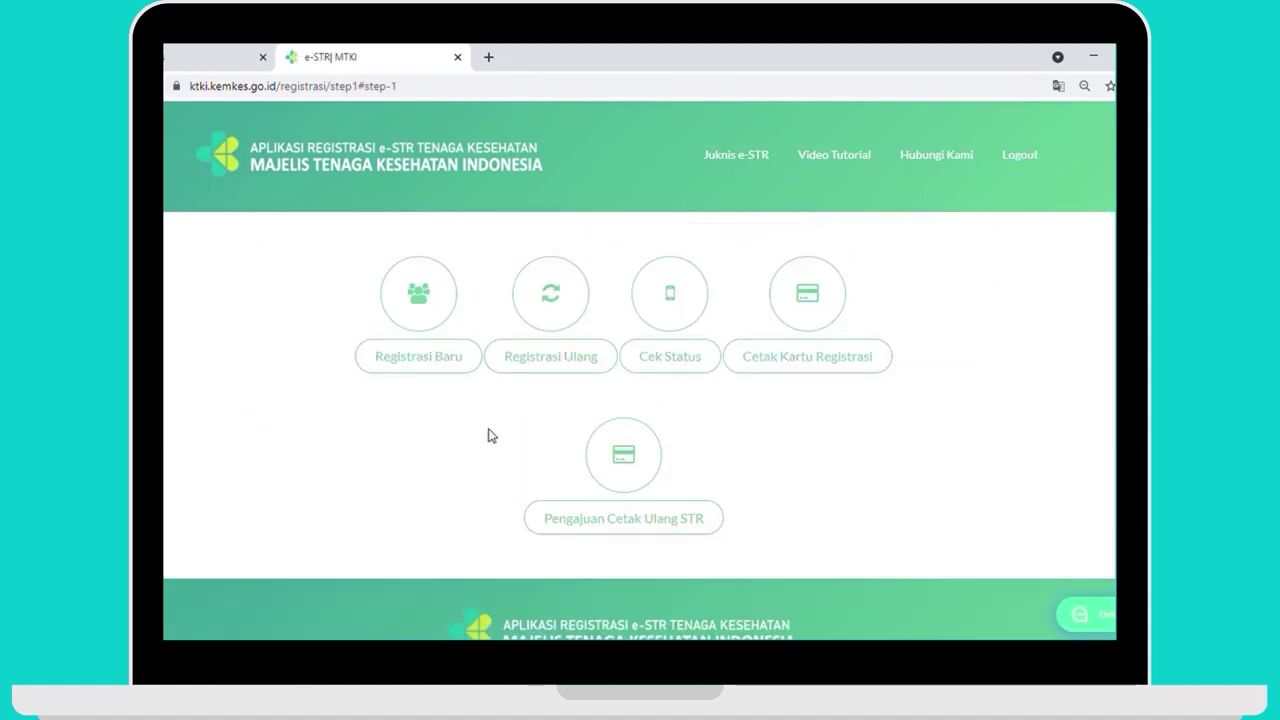
left_click(557, 360)
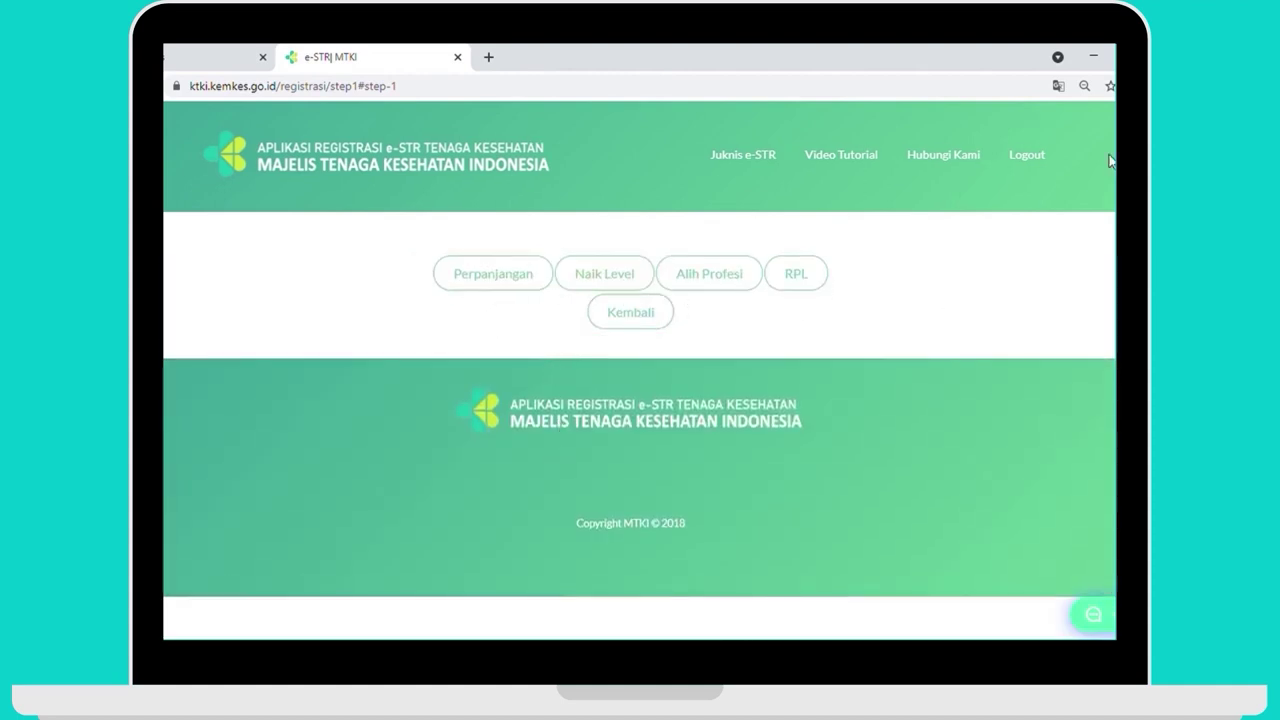
left_click(487, 289)
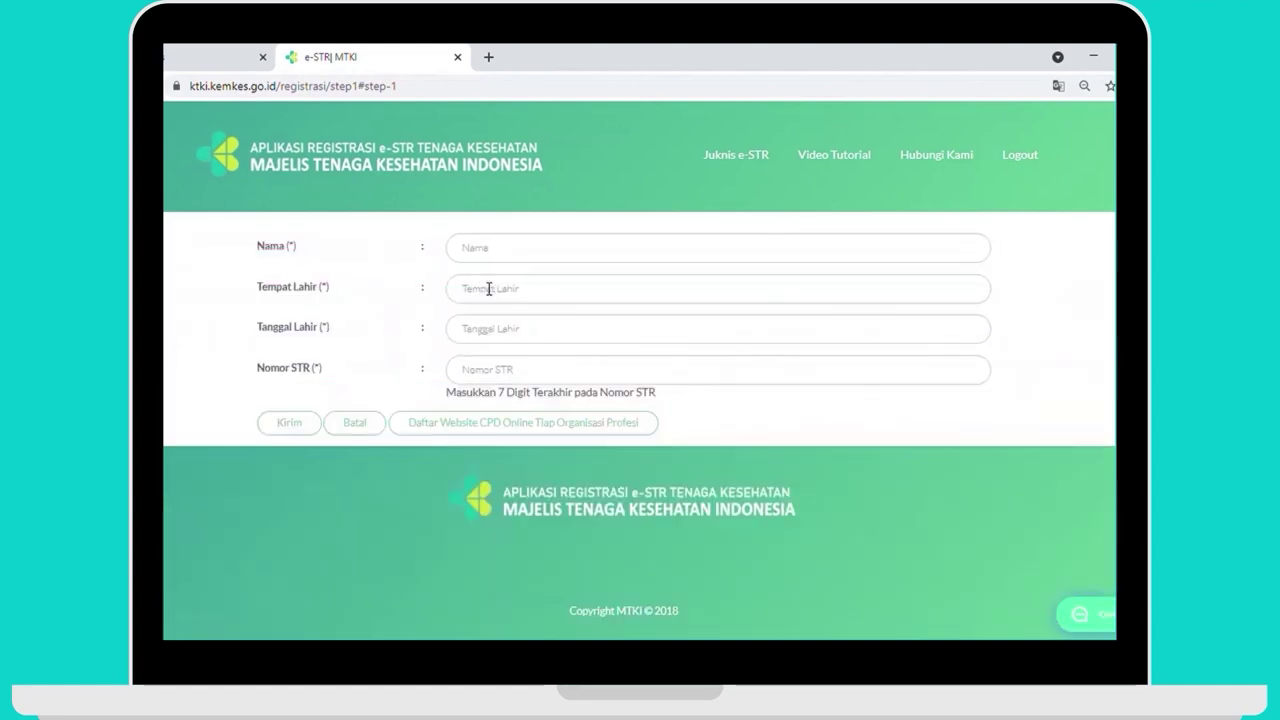
left_click(494, 252)
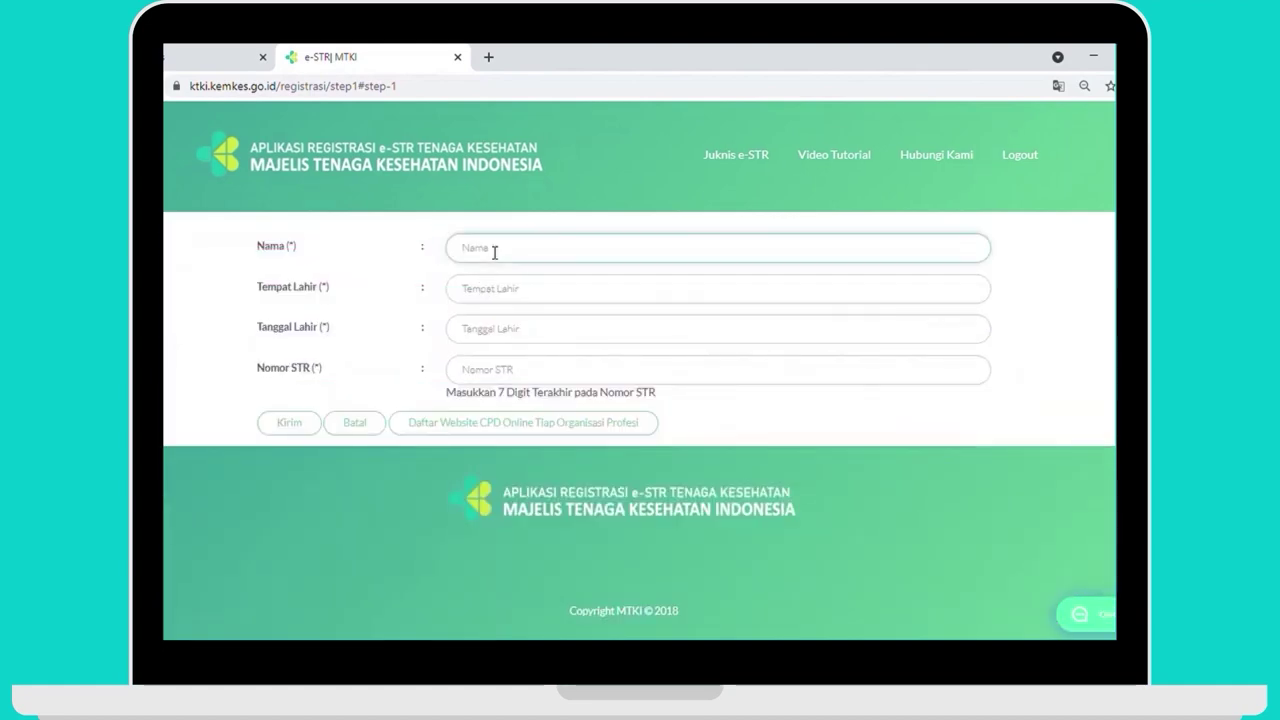
left_click(508, 298)
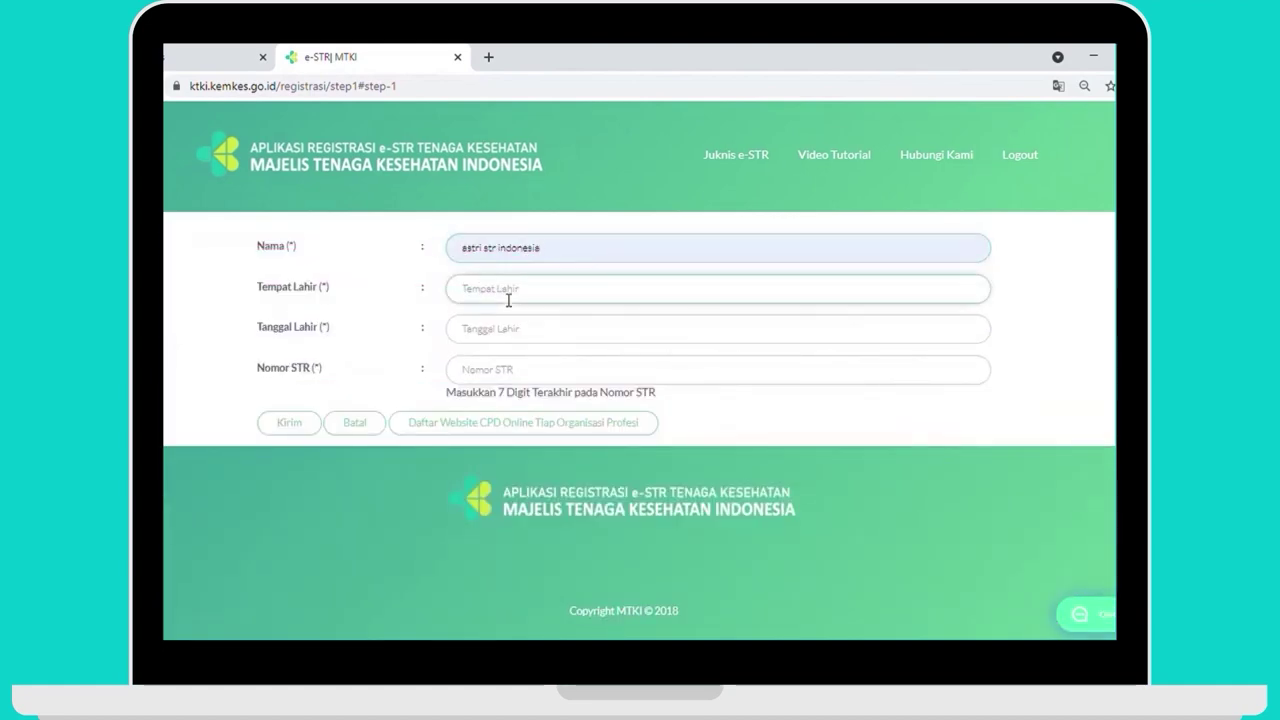
type("JAKARTA")
left_click(495, 332)
key("ctrl+a")
type("1999-06-01")
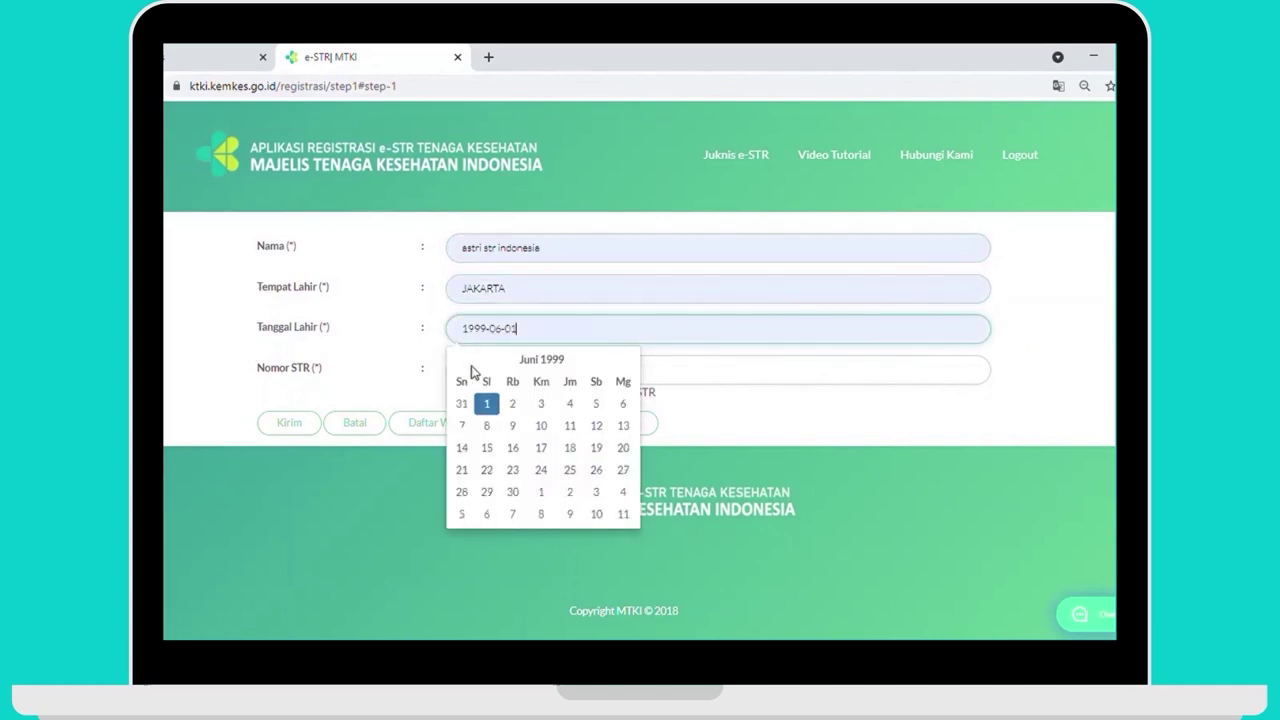
left_click(728, 372)
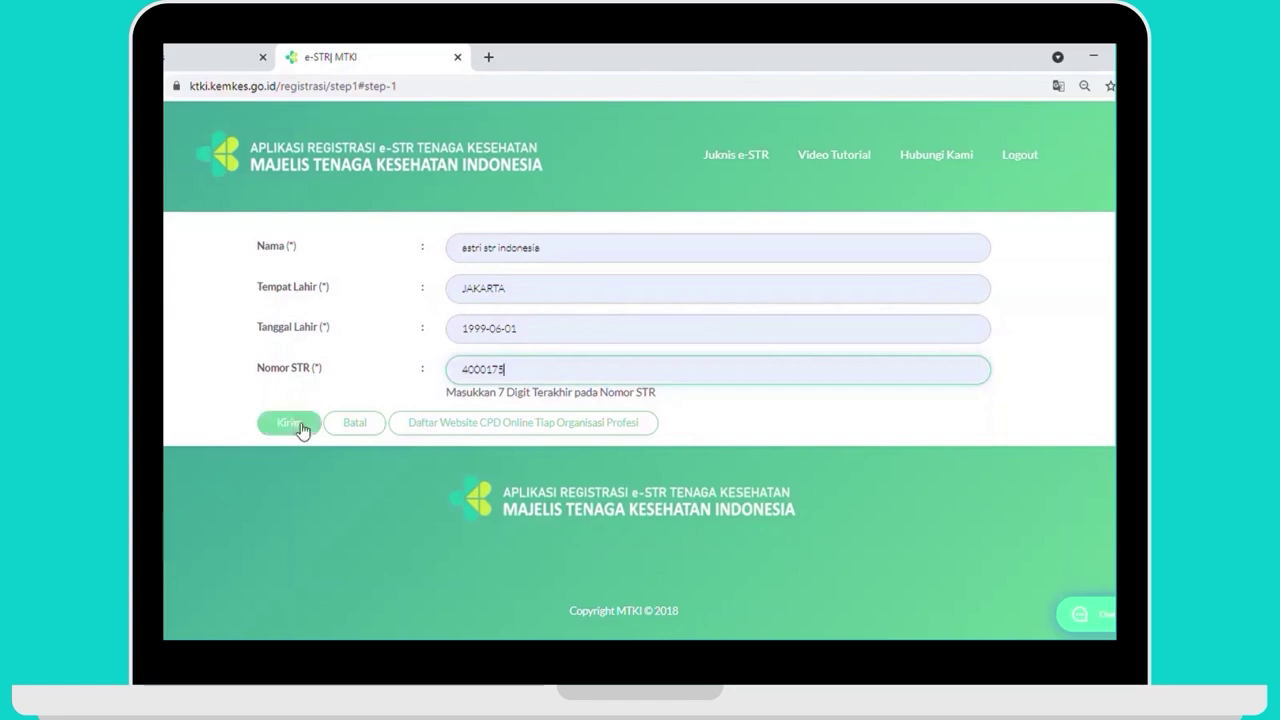
left_click(290, 423)
Continue with the old STR's personal data and start the renewal application
scroll(620, 340, "down", 15)
left_click(905, 522)
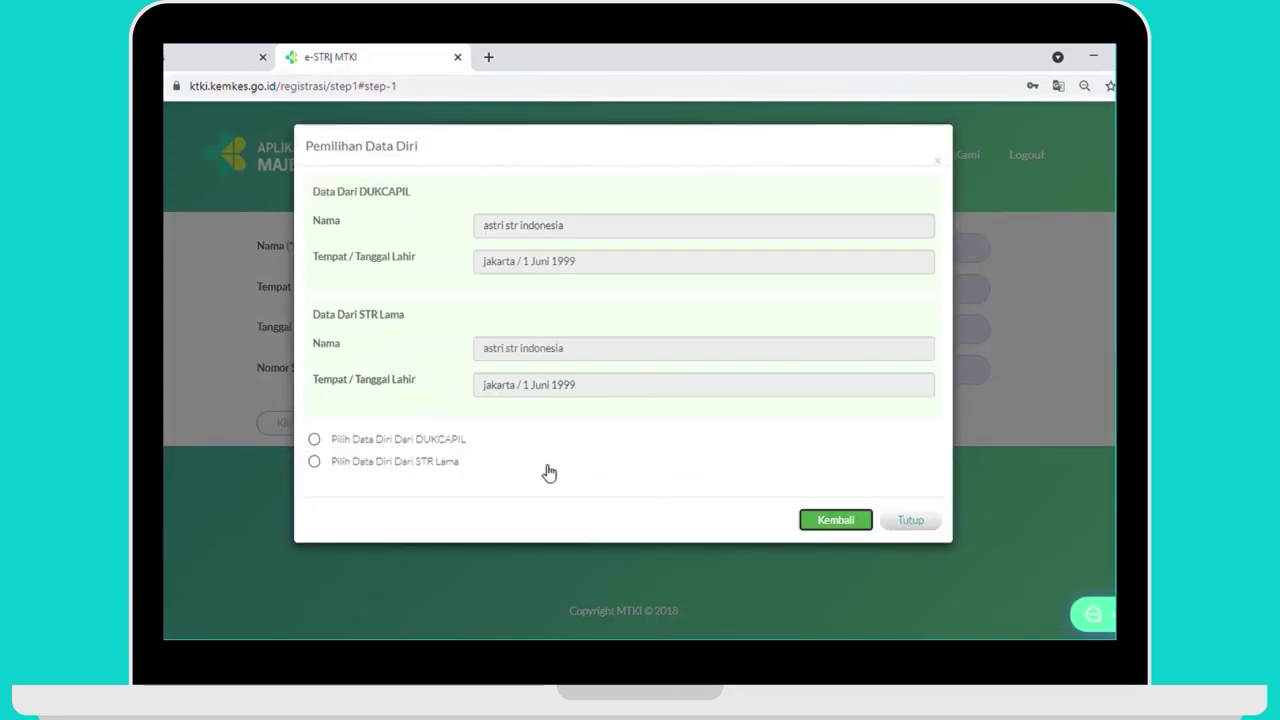
left_click(314, 461)
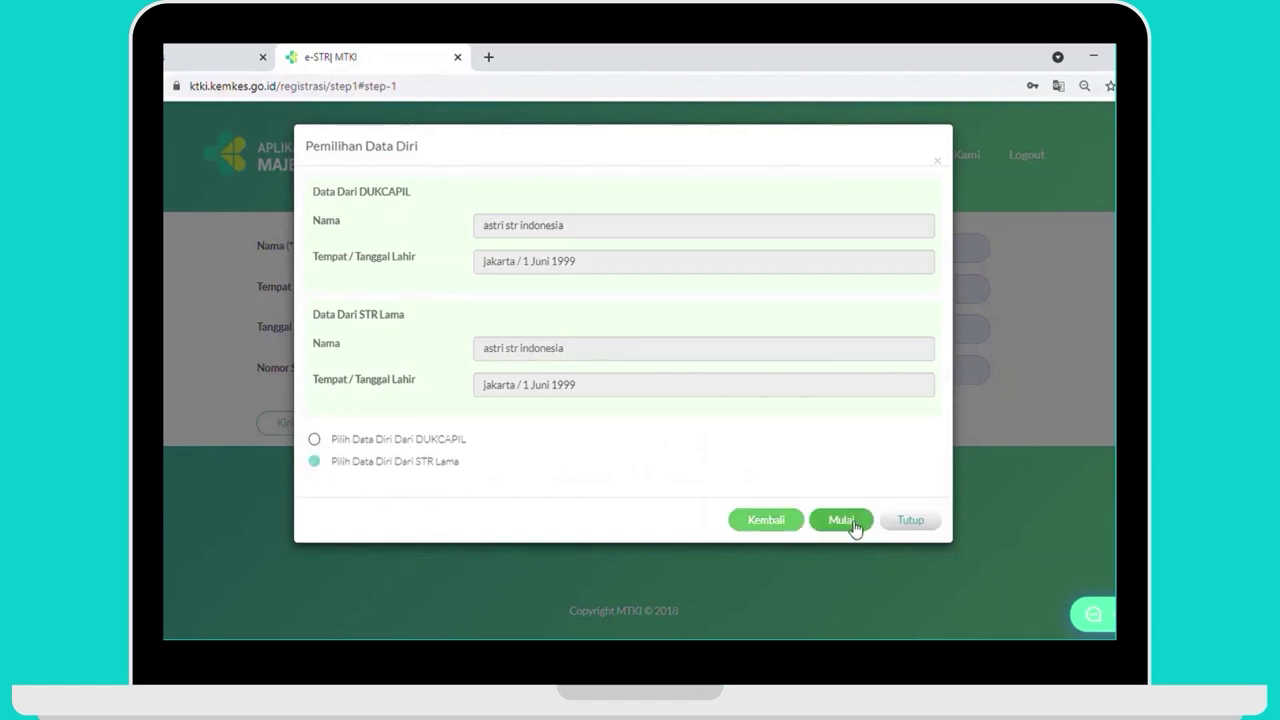
left_click(843, 521)
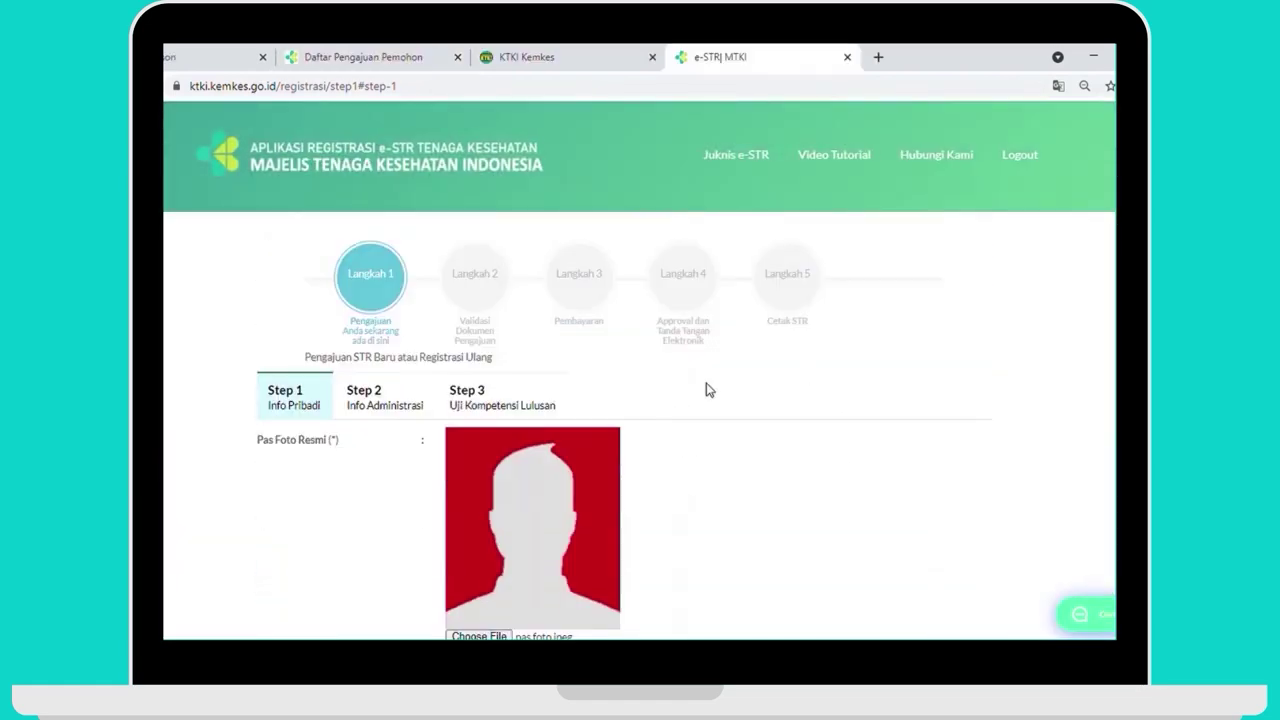
scroll(705, 390, "down", 2)
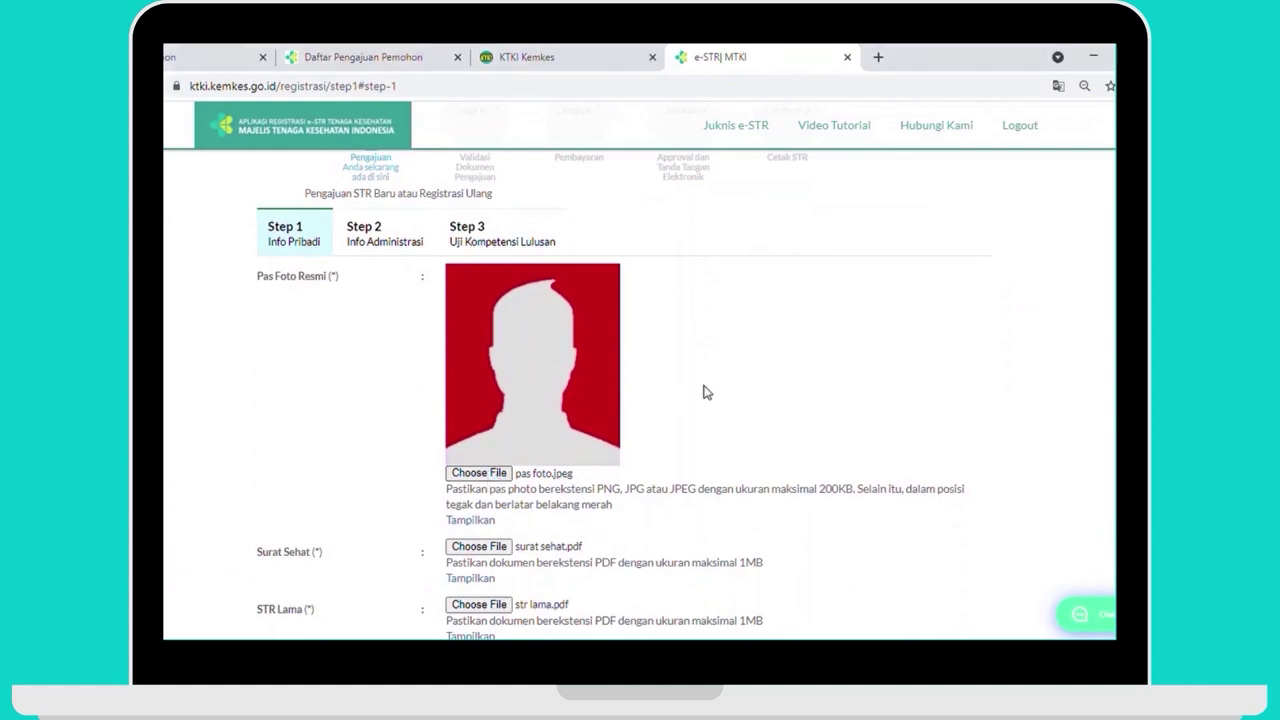
Choose the old STR file to upload and keep DKI JAKARTA as the registration province
scroll(706, 391, "down", 3)
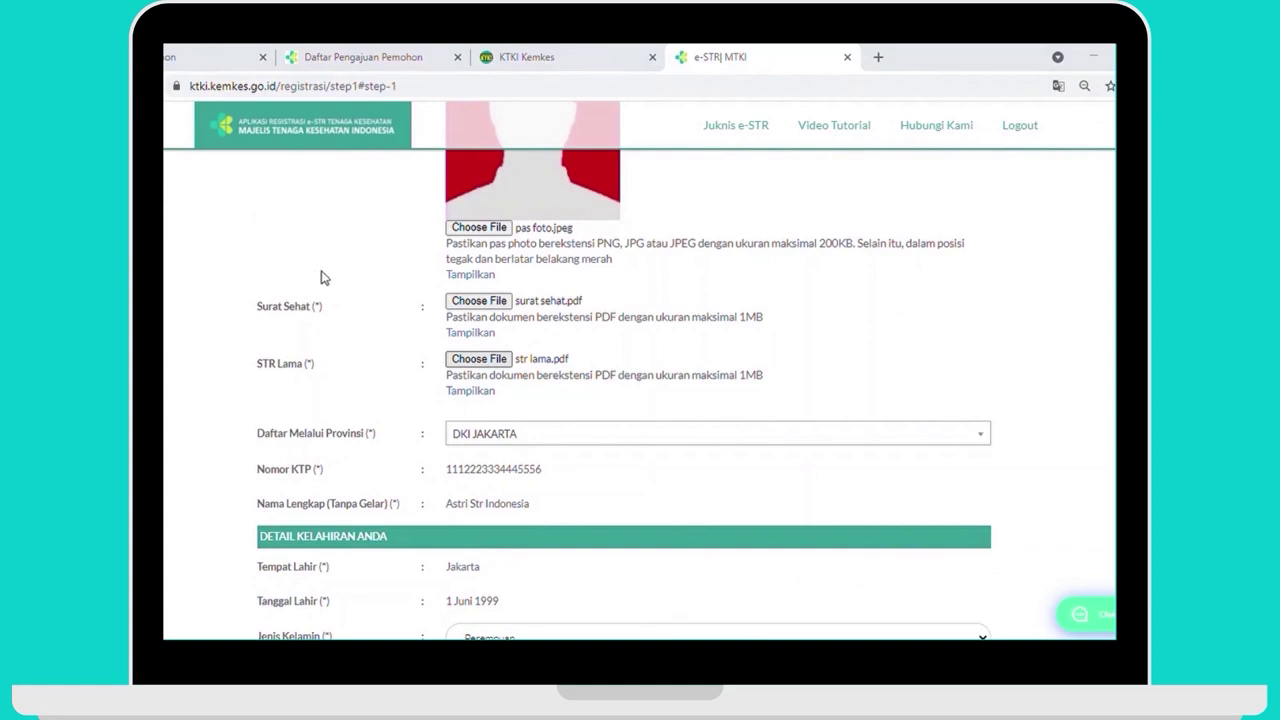
left_click(479, 360)
scroll(487, 420, "down", 1)
left_click(497, 354)
left_click(494, 466)
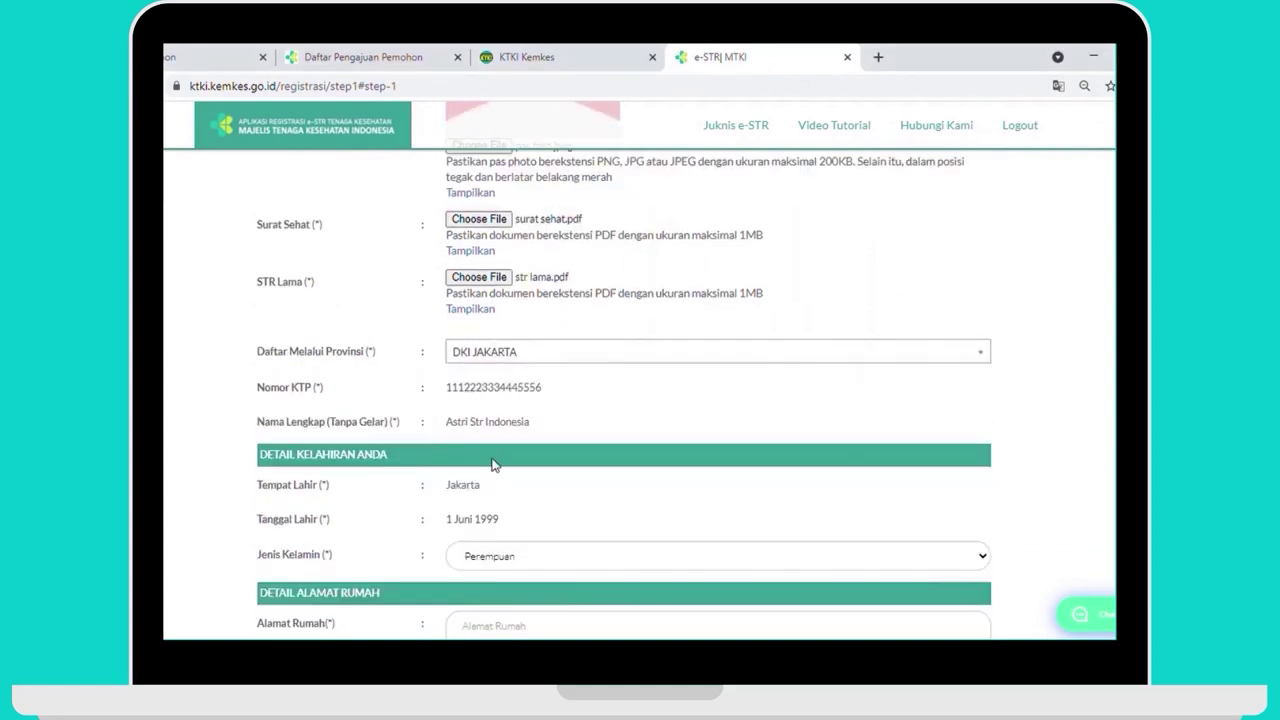
scroll(517, 430, "down", 3)
Set the home address region to DKI JAKARTA, KOTA JAKARTA SELATAN, KEBAYORAN BARU, GUNUNG
left_click(493, 386)
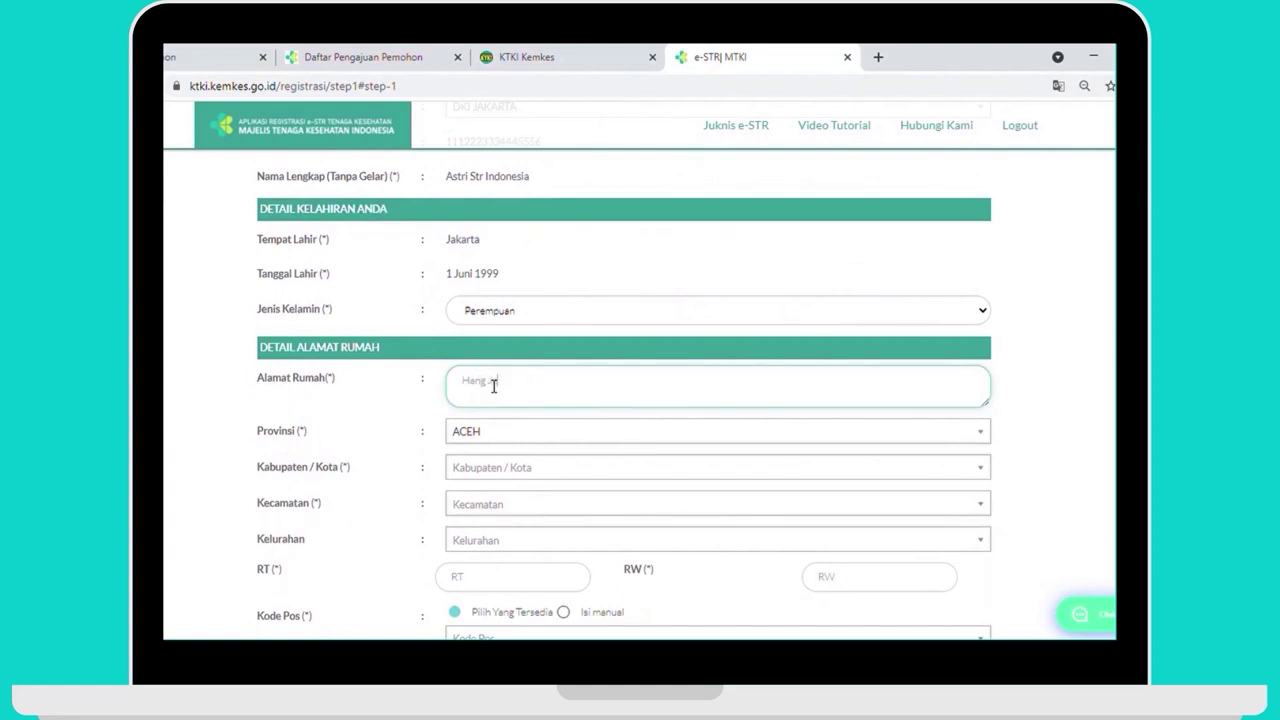
scroll(493, 386, "down", 1)
left_click(586, 354)
left_click(505, 486)
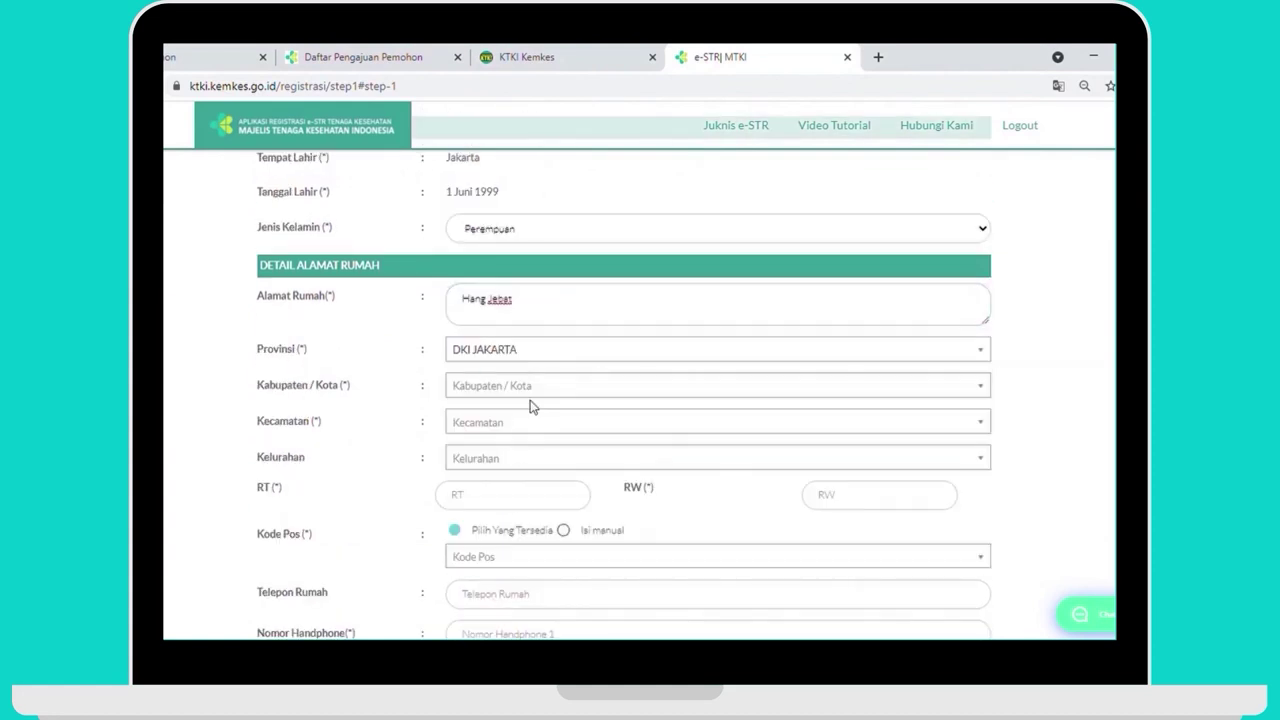
left_click(530, 388)
left_click(531, 484)
left_click(529, 421)
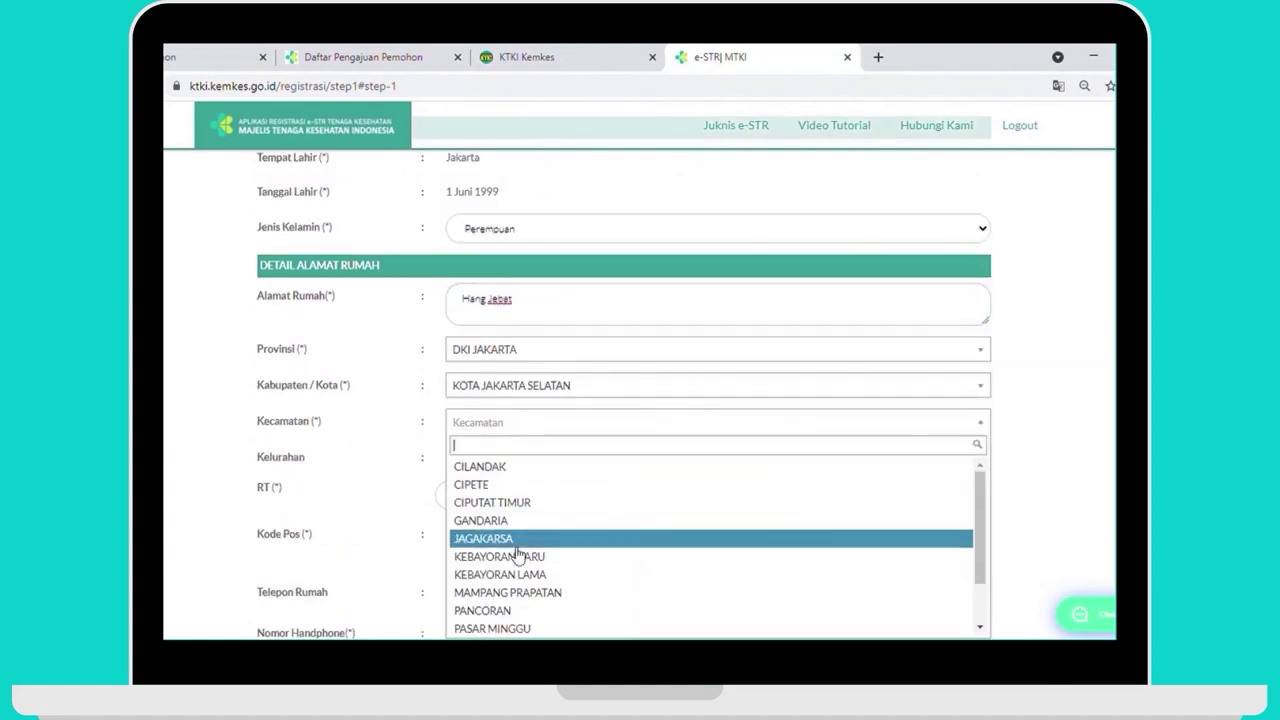
left_click(520, 550)
scroll(595, 437, "down", 1)
scroll(595, 437, "down", 1)
left_click(486, 375)
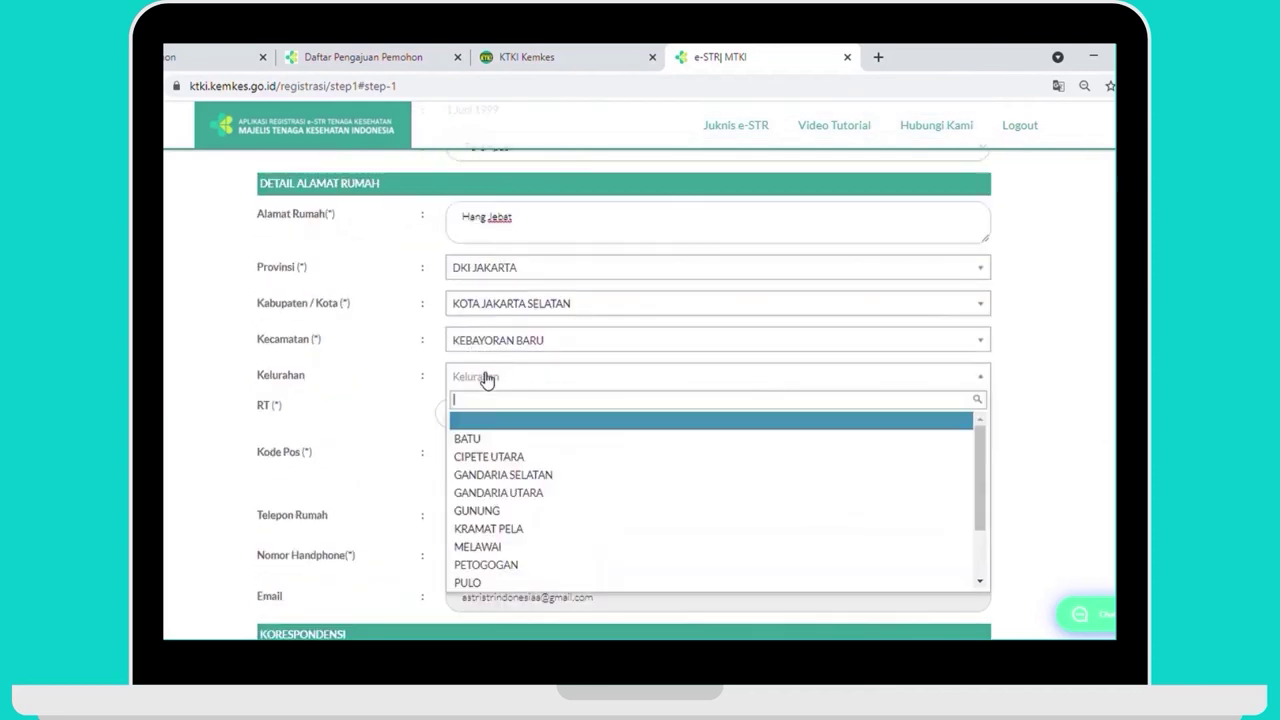
left_click(477, 510)
Enter RT 2, RW 1, postal code 123456 and the mobile number, then use the home address for correspondence
left_click(506, 420)
type("2")
left_click(851, 424)
type("1")
left_click(517, 478)
type("123456")
scroll(503, 471, "down", 2)
left_click(503, 471)
type("0812345678")
scroll(503, 471, "down", 3)
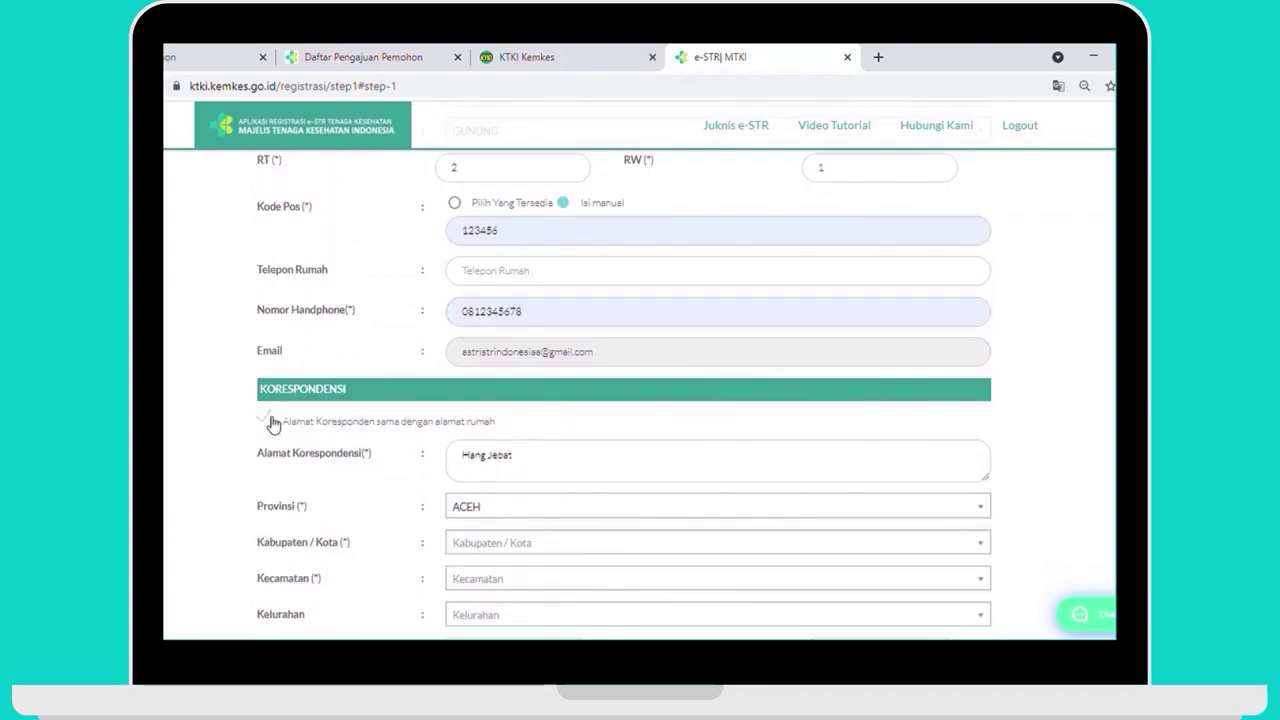
left_click(264, 416)
left_click(355, 589)
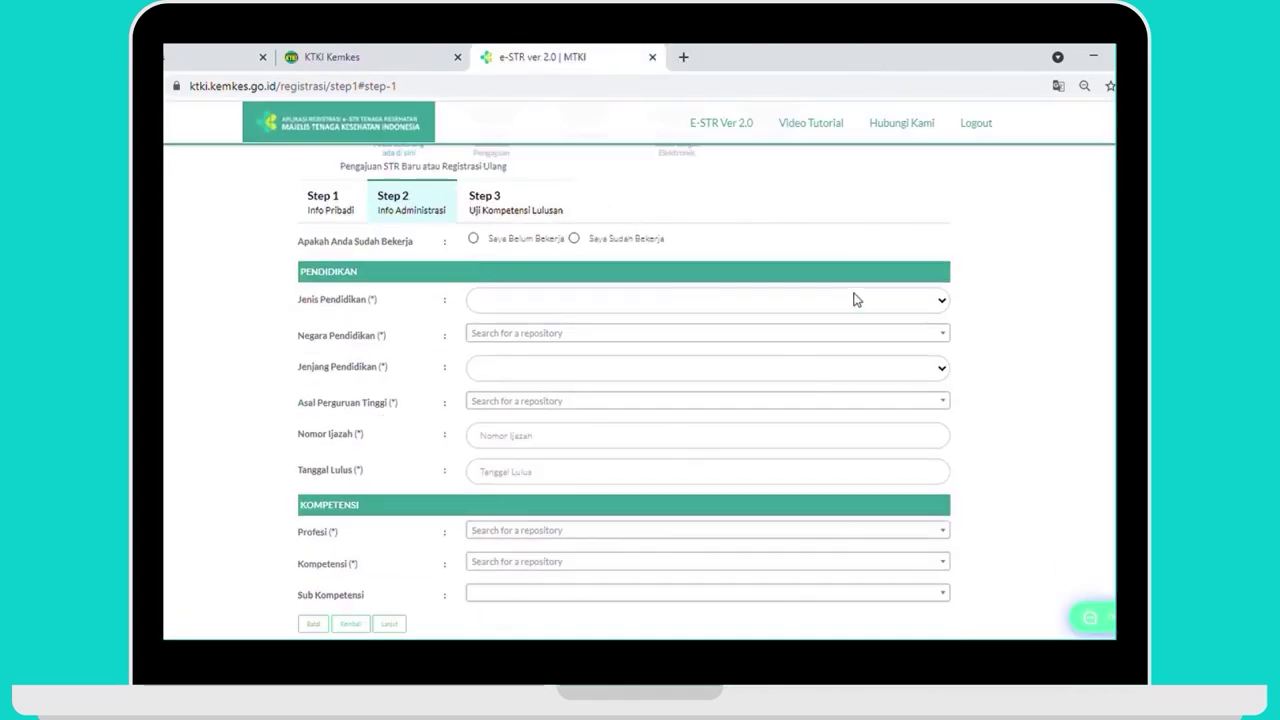
Mark not yet working; set Pendidikan Dalam Negeri, Indonesia, DIII-or-above, Poltekkes Kemenkes Jakarta III
left_click(500, 300)
left_click(528, 320)
left_click(534, 333)
type("in")
left_click(503, 403)
left_click(533, 368)
left_click(533, 395)
left_click(533, 398)
type("poltekkes jak")
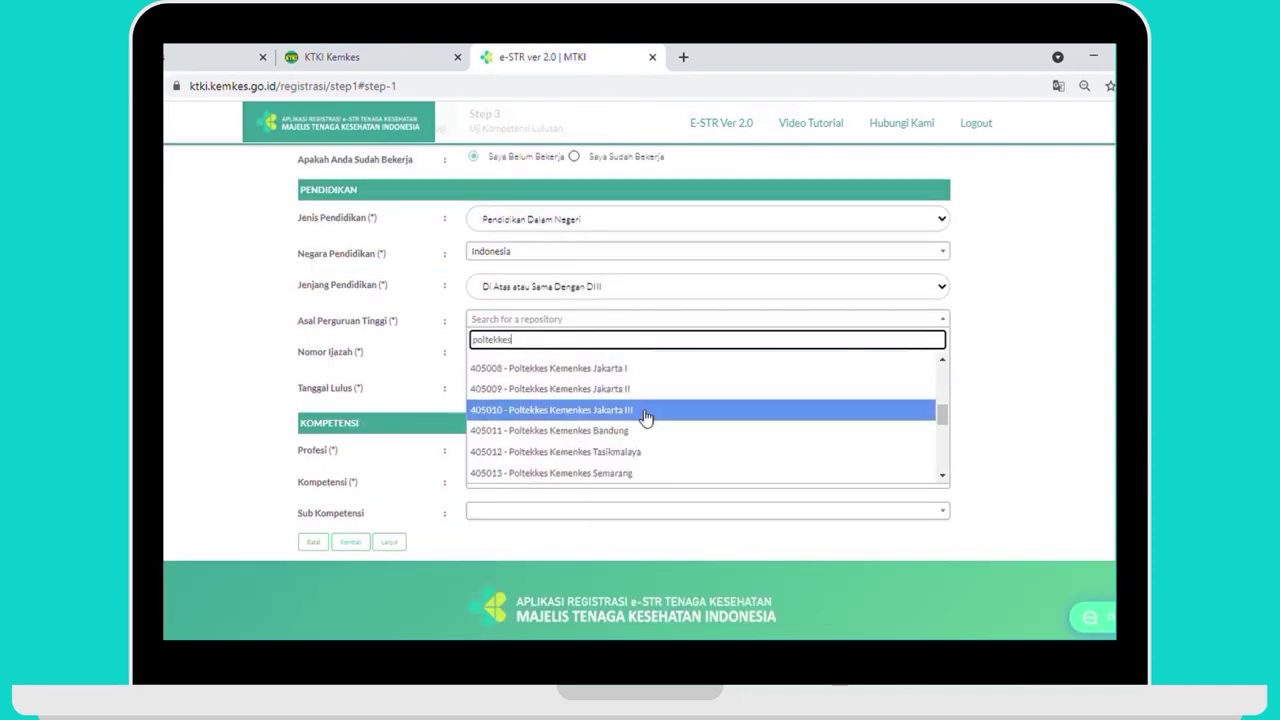
left_click(646, 418)
Enter diploma number 123, graduation year 2010, profession Perawat, competence Ahli Madya Keperawatan (D3)
left_click(512, 440)
type("123456")
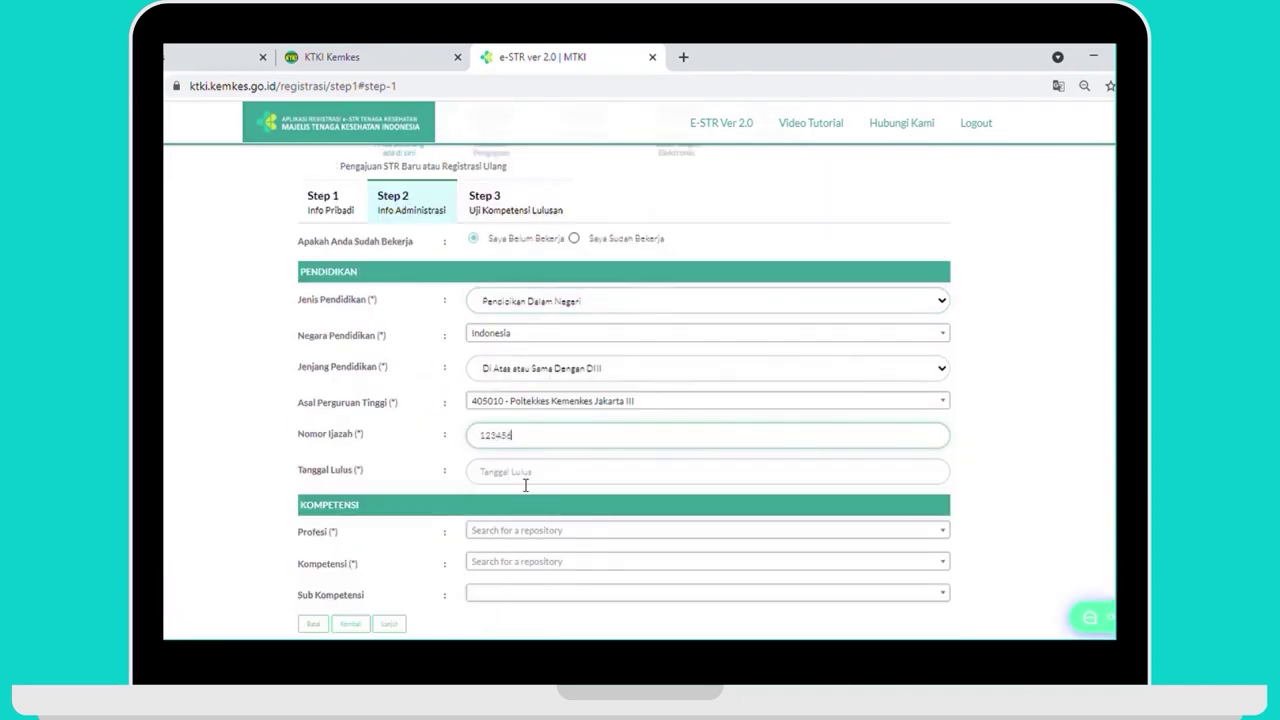
left_click(516, 478)
left_click_drag(520, 477, 458, 480)
type("2010")
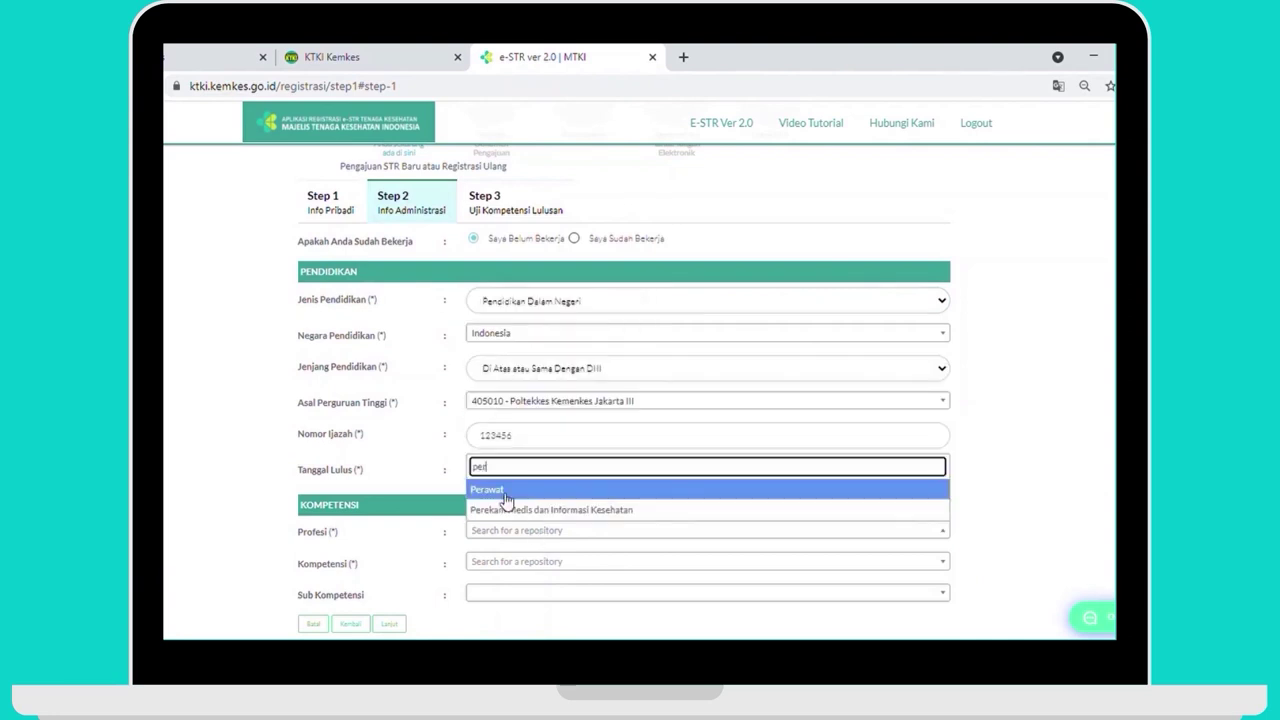
left_click(500, 490)
scroll(502, 497, "down", 1)
left_click(502, 488)
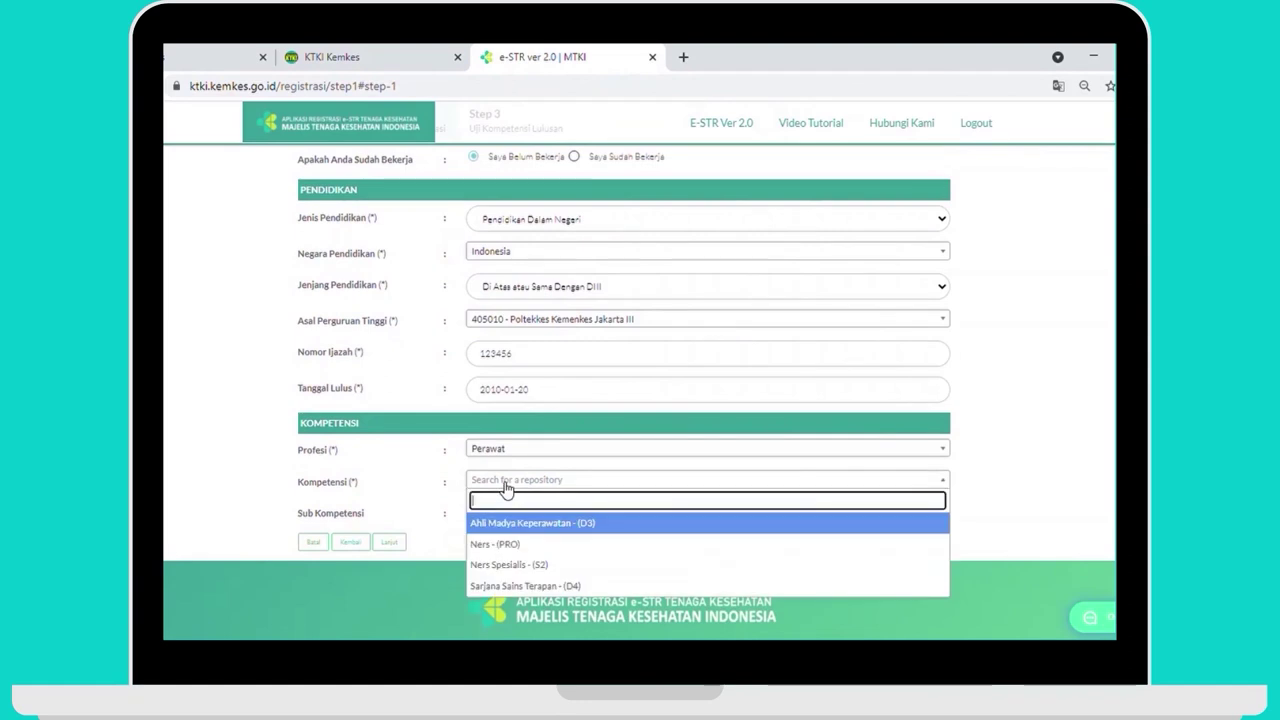
left_click(519, 525)
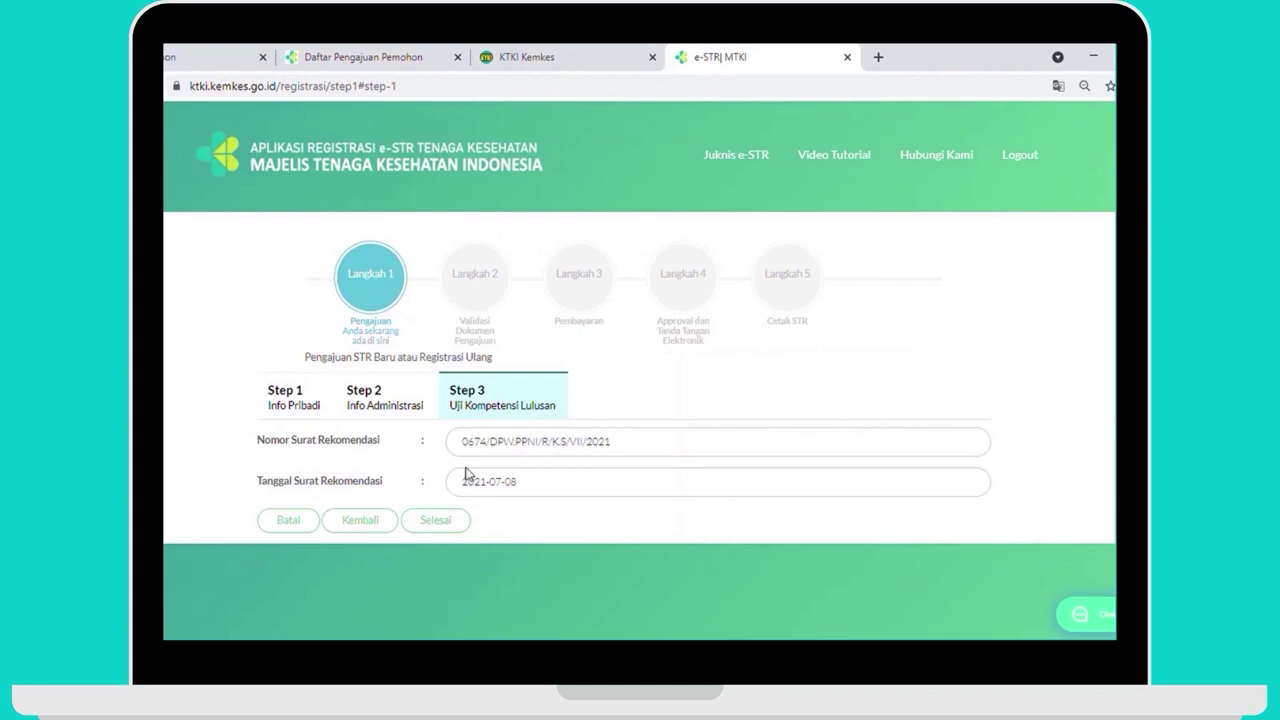
Finish the application, review the STR preview and tick the consent that the data is correct
left_click(447, 522)
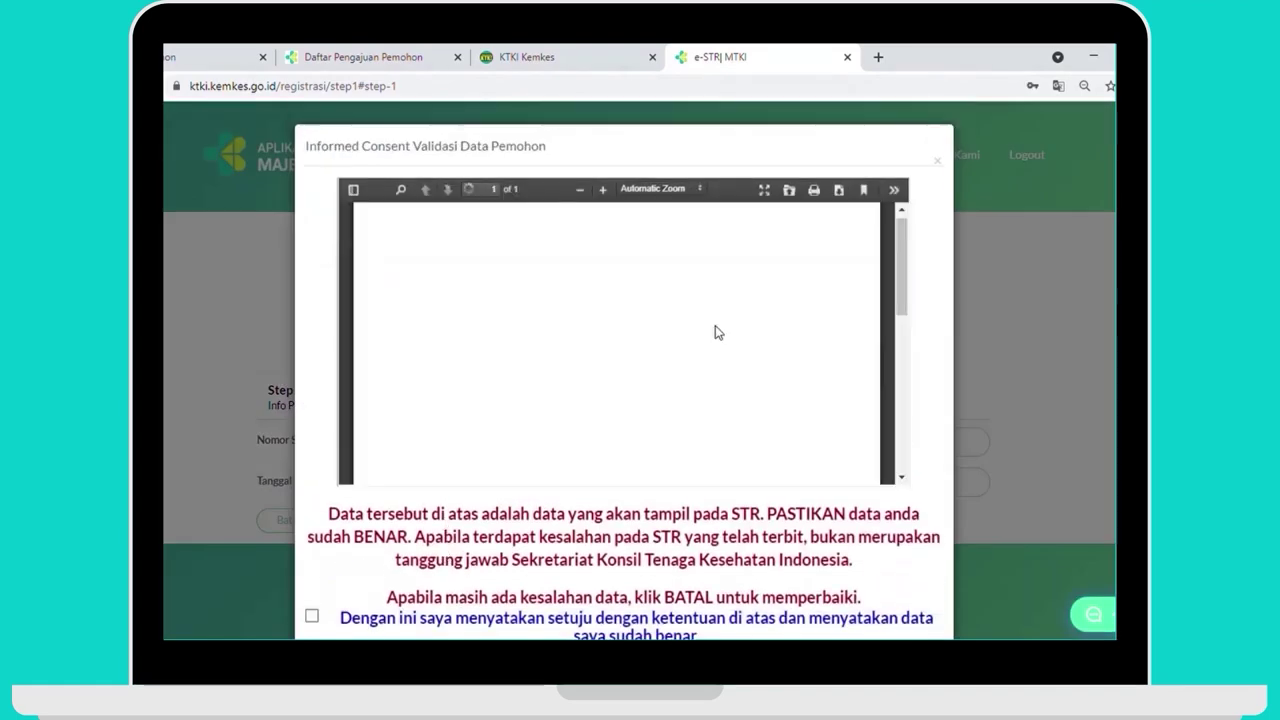
scroll(834, 271, "down", 2)
scroll(834, 279, "down", 5)
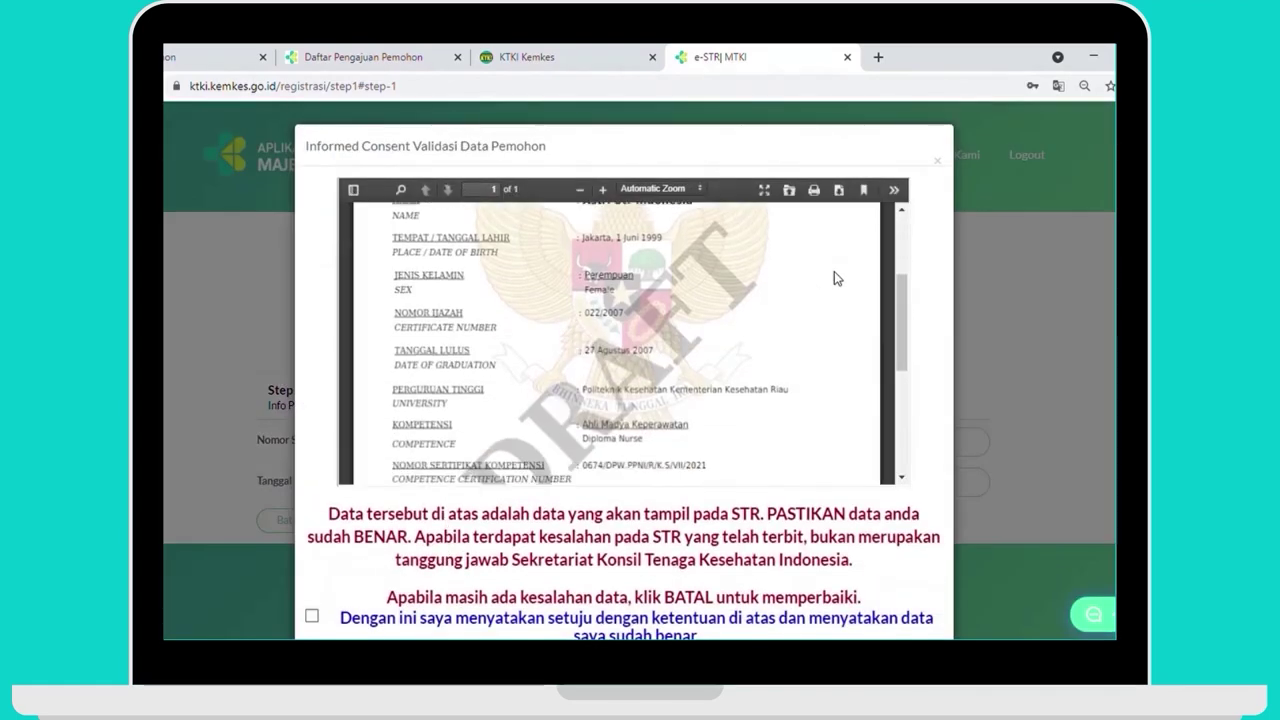
scroll(939, 310, "down", 1)
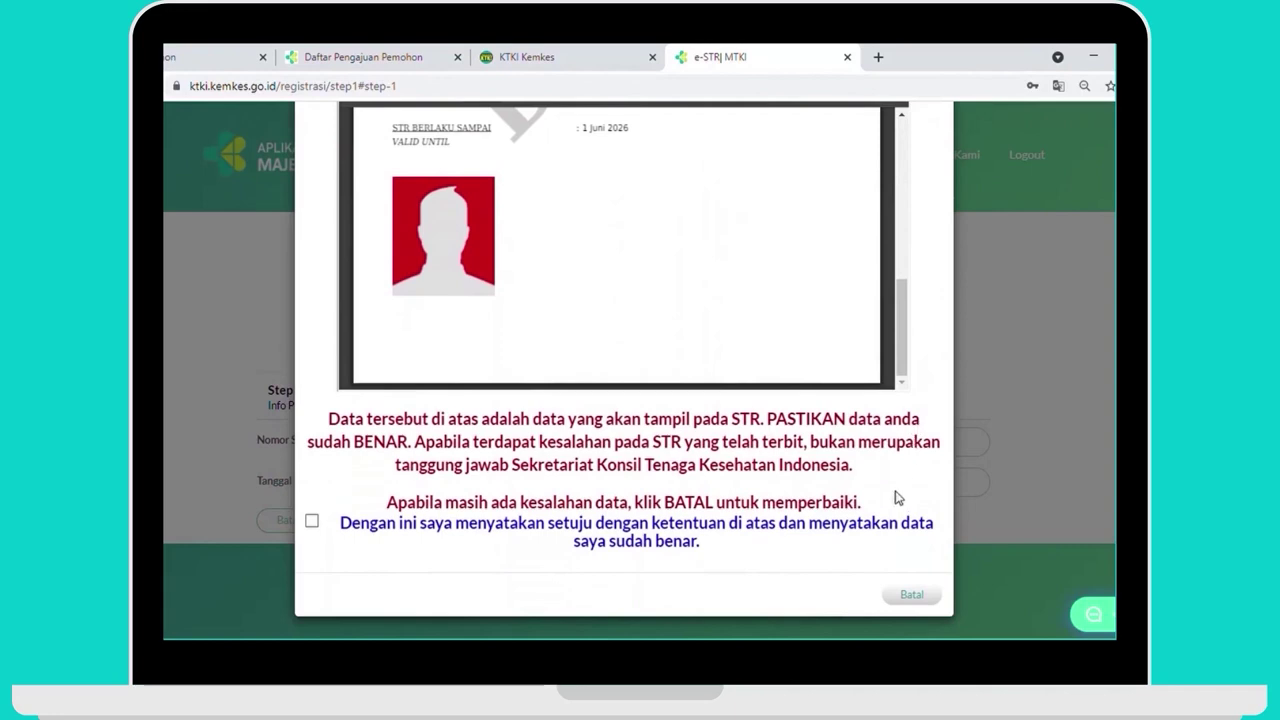
left_click(312, 521)
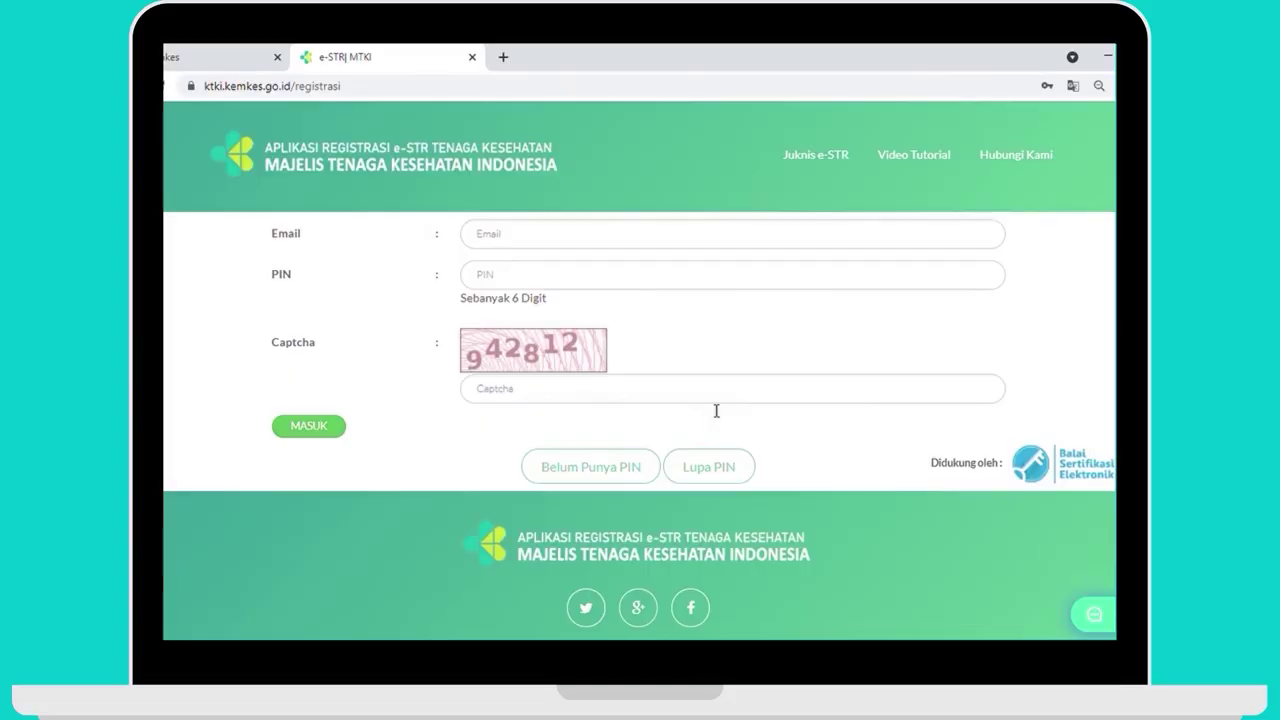
Log in with the account e-mail, PIN and captcha, then choose Registrasi Ulang › Naik Level
left_click(510, 275)
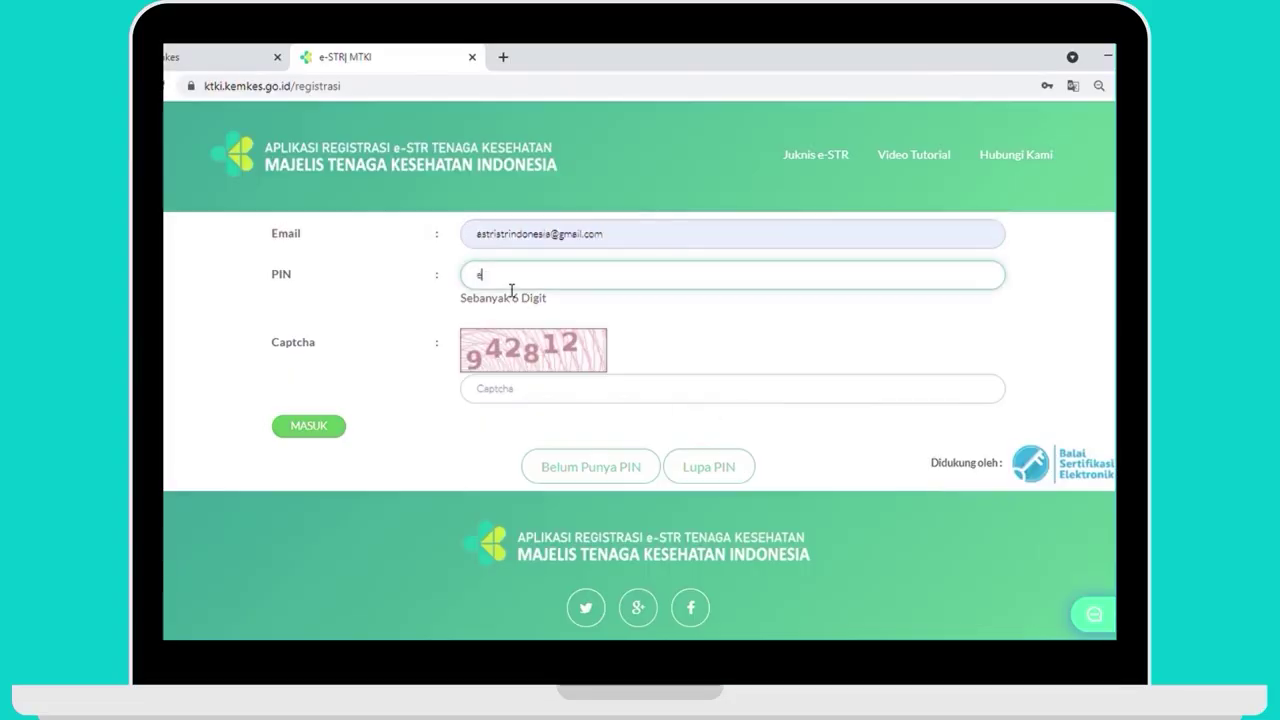
left_click(516, 391)
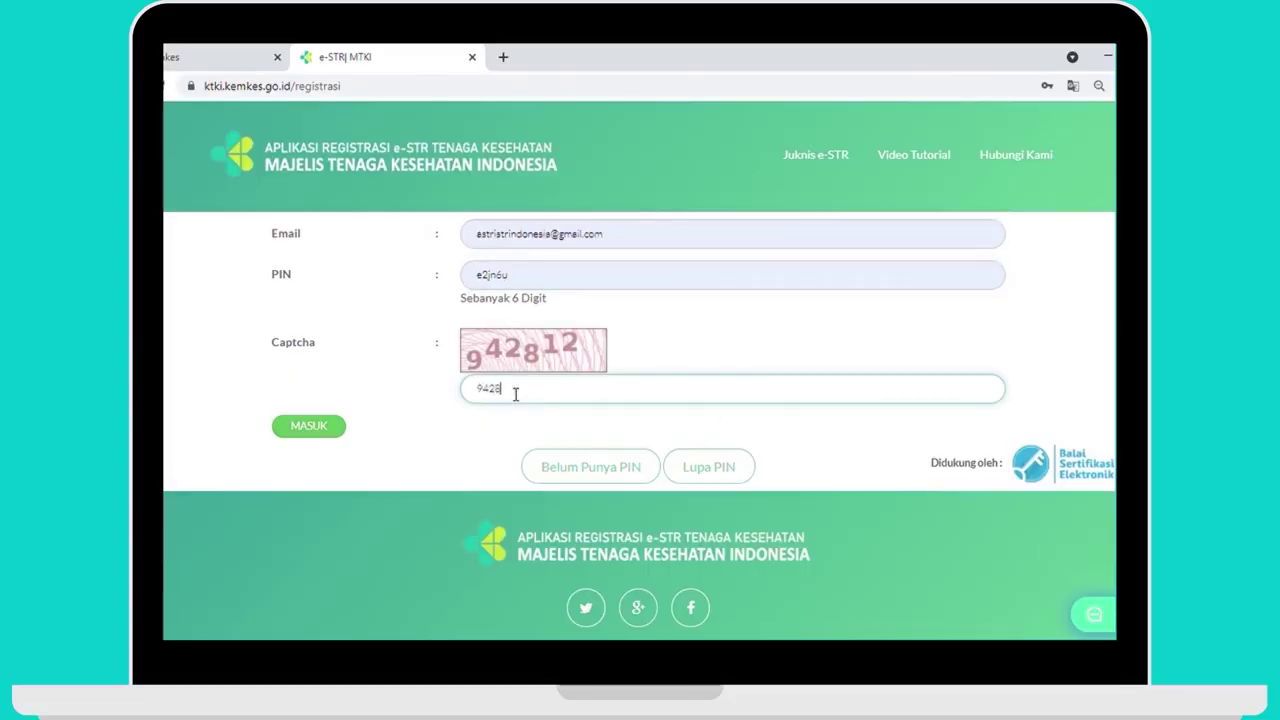
left_click(318, 427)
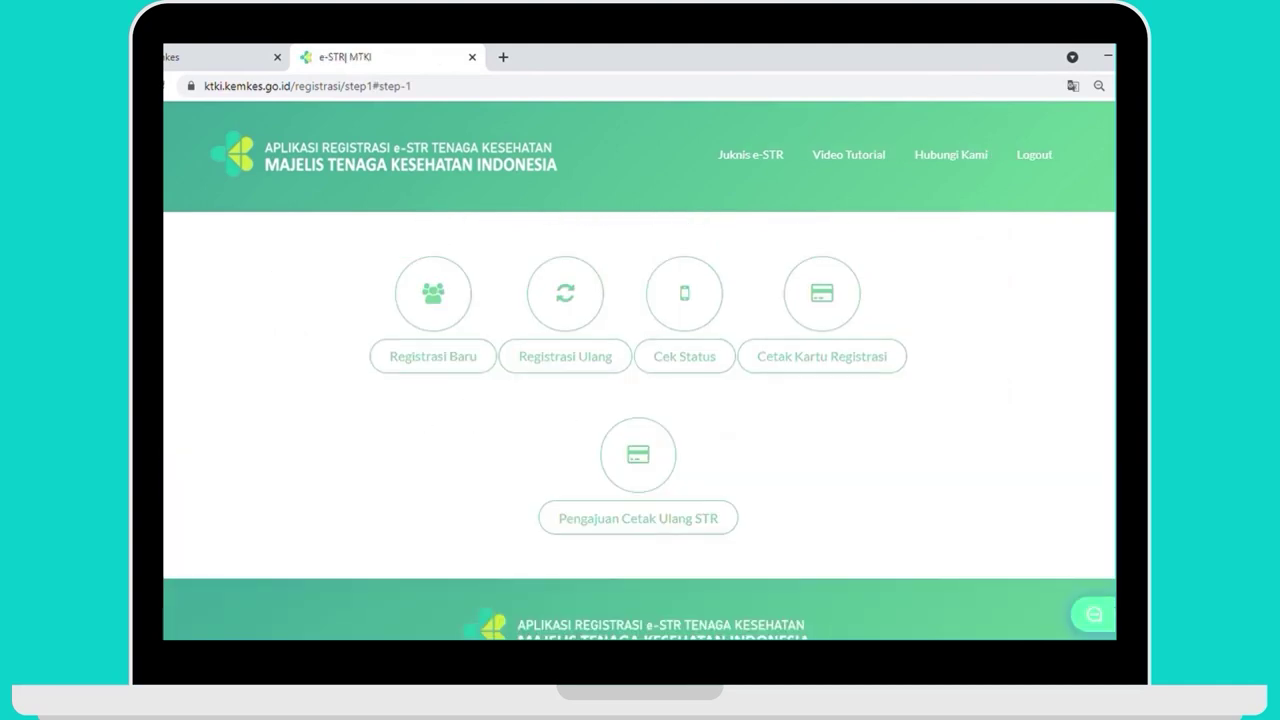
left_click(531, 333)
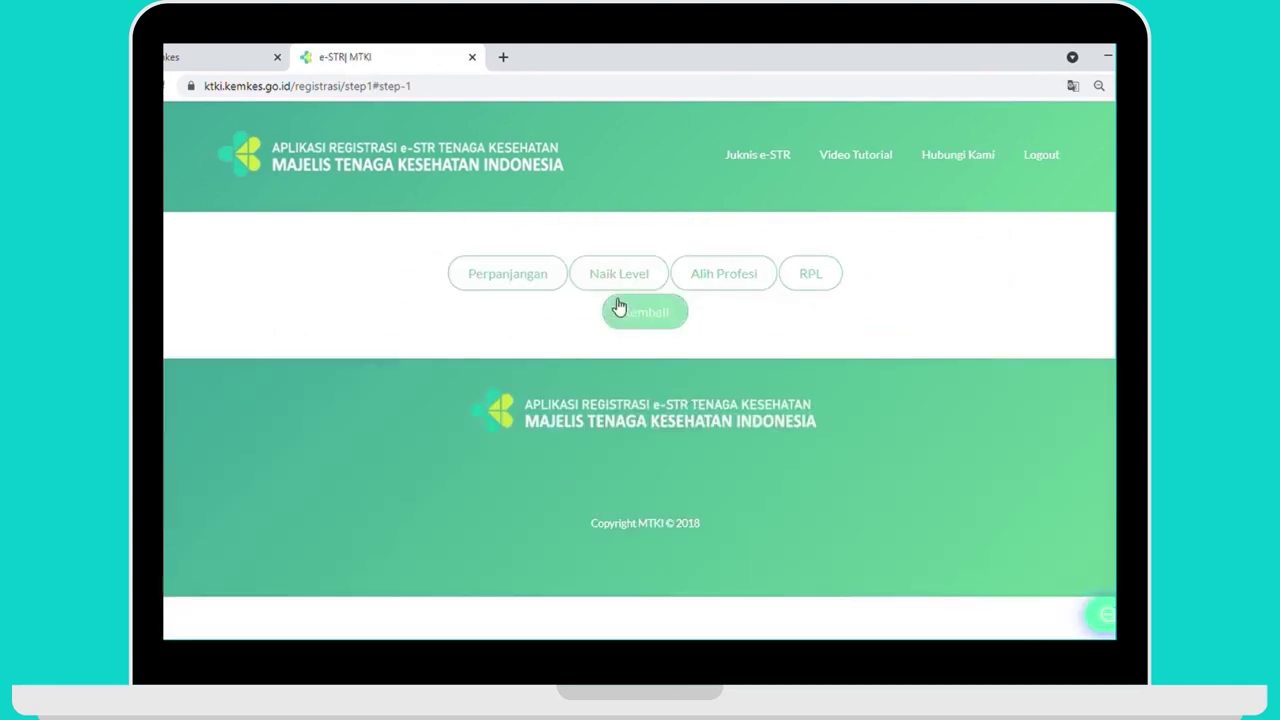
left_click(644, 277)
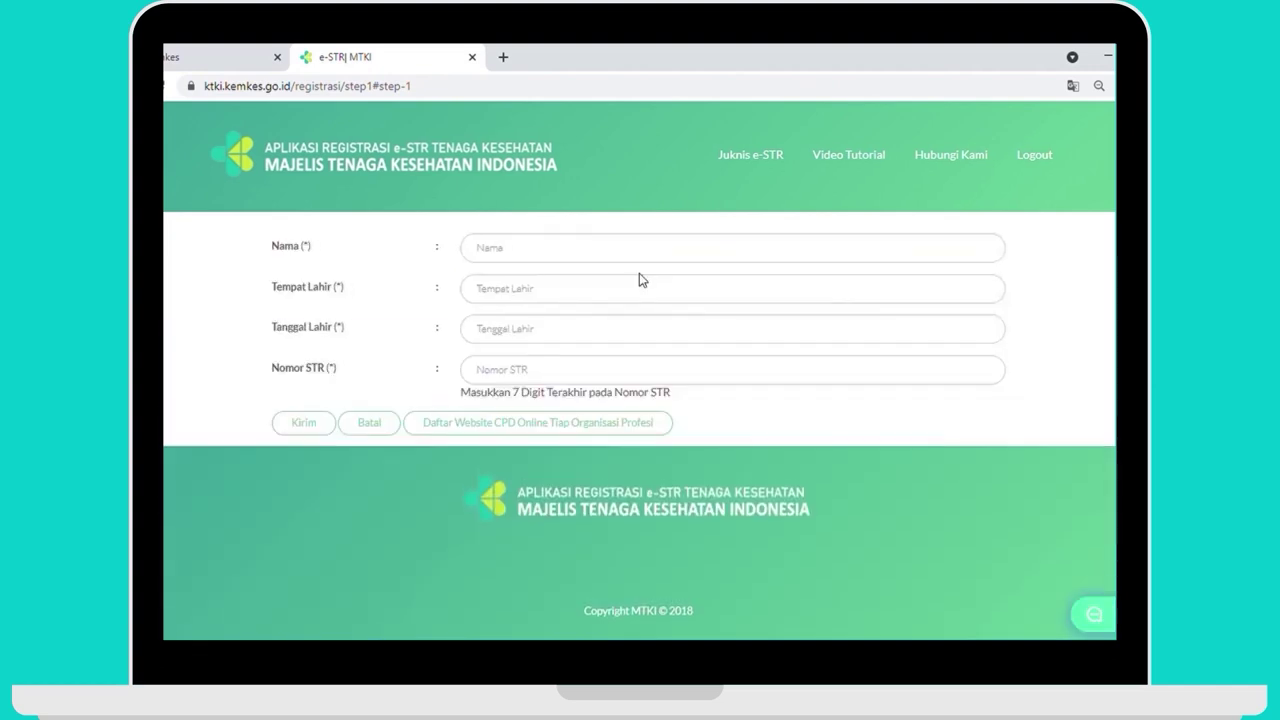
Enter the applicant's name, place of birth, birth date and old STR number
left_click(510, 259)
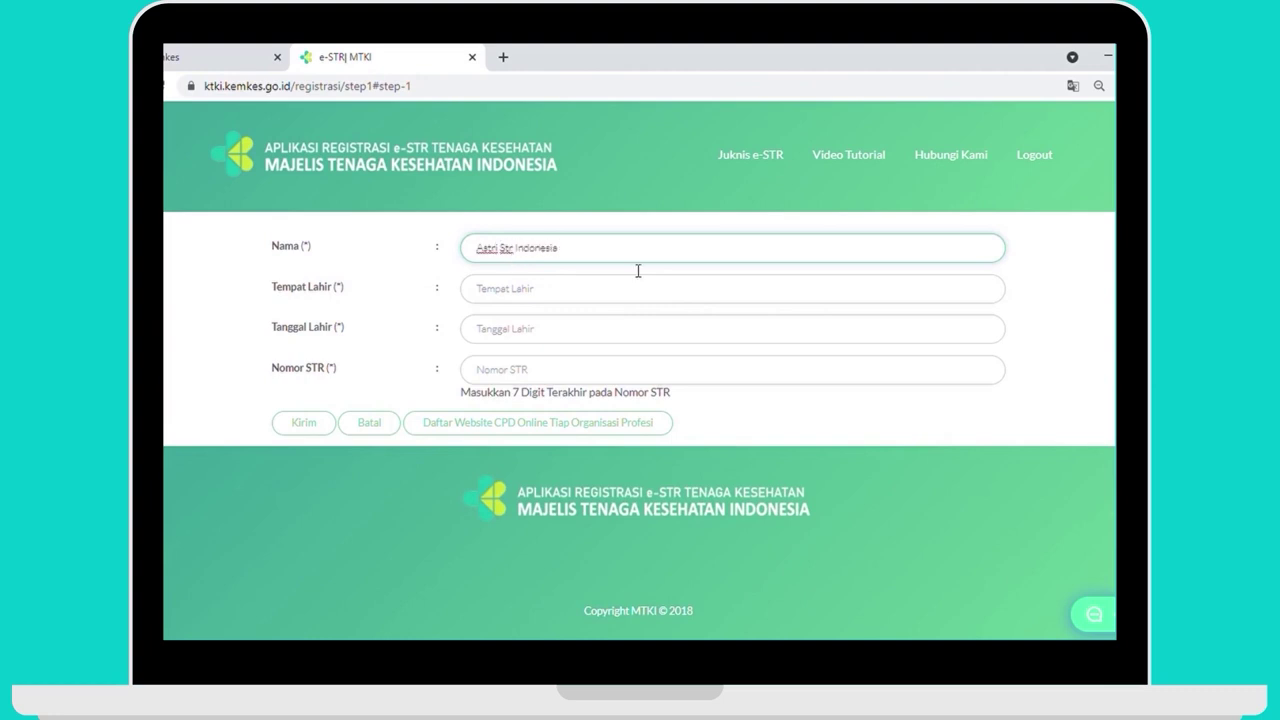
left_click(614, 303)
type("Jakarta")
left_click(560, 328)
left_click_drag(560, 328, 474, 328)
type("1999-06-01")
left_click(698, 376)
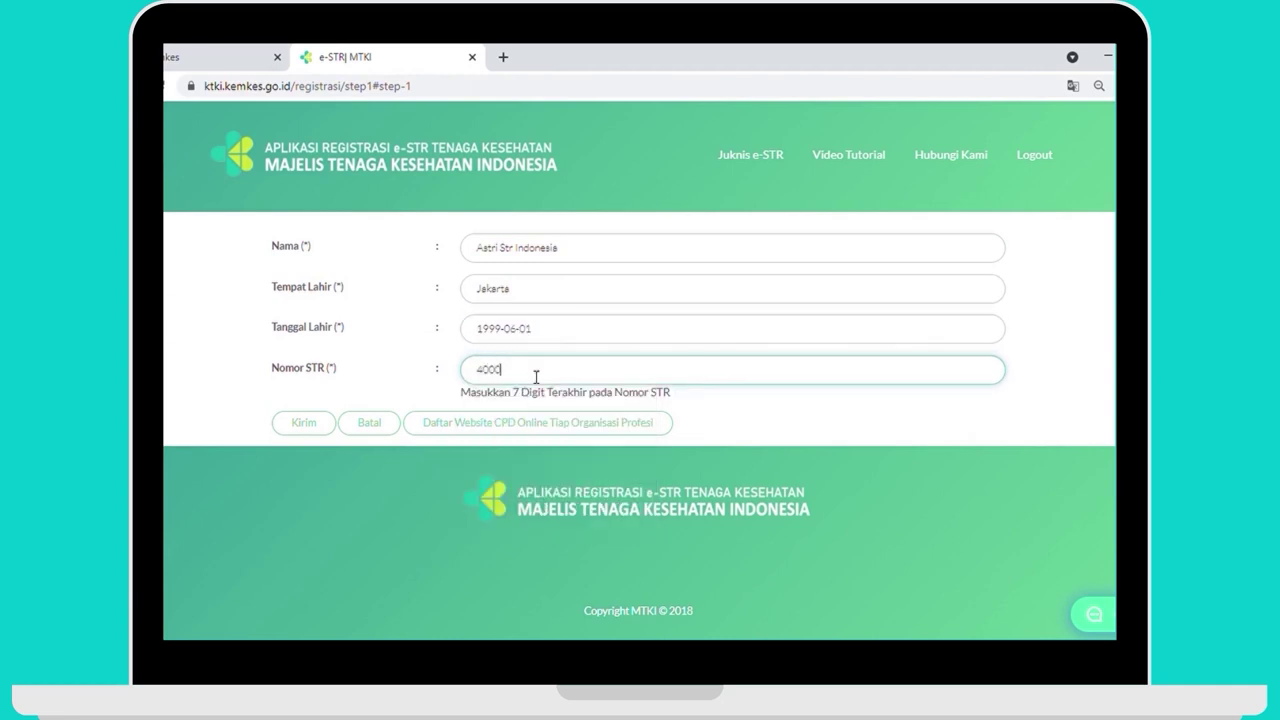
Submit for verification, choose the personal data from the old STR, and start the application
left_click(309, 428)
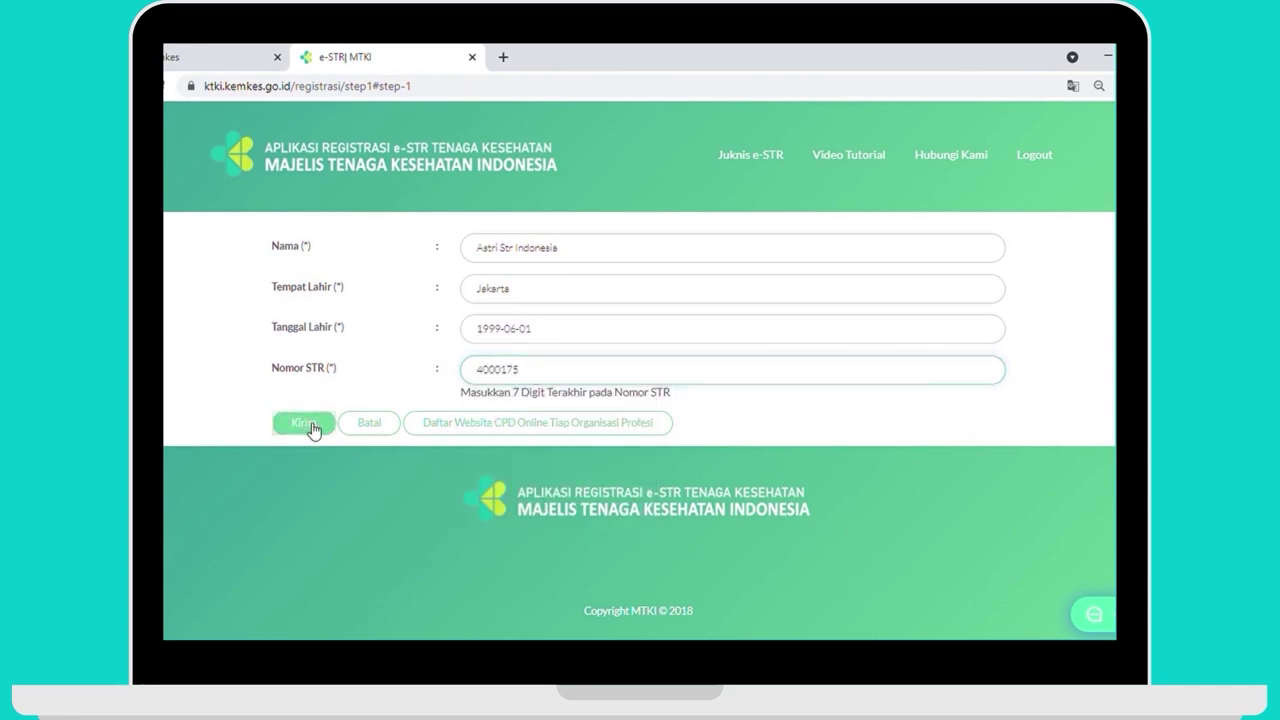
left_click(921, 522)
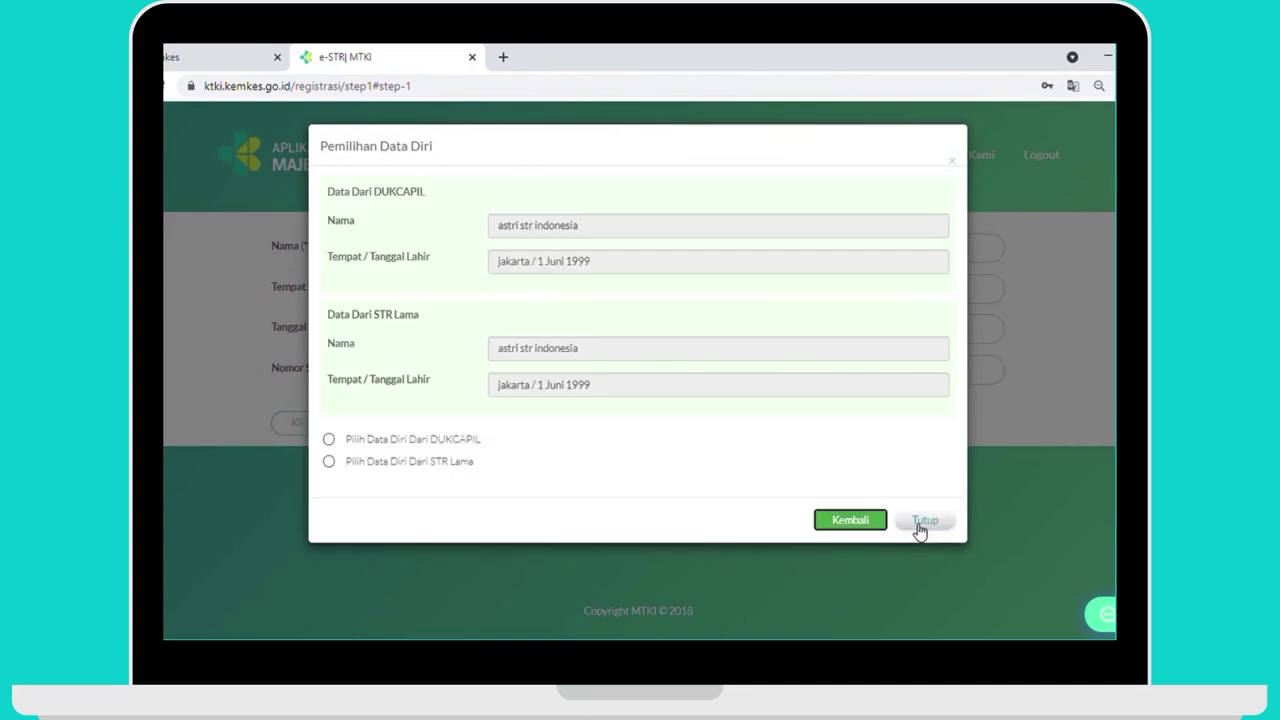
left_click(336, 464)
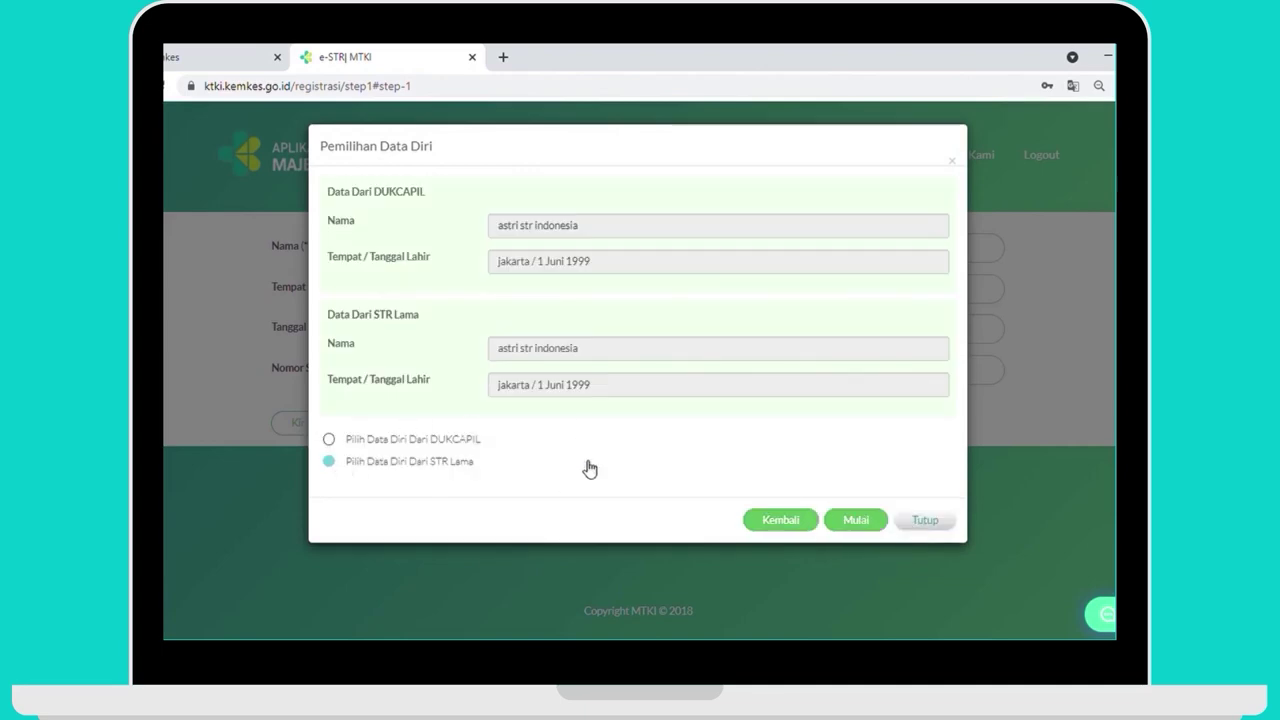
left_click(851, 520)
Choose the competence certificate and Ijazah files for upload
scroll(903, 330, "down", 3)
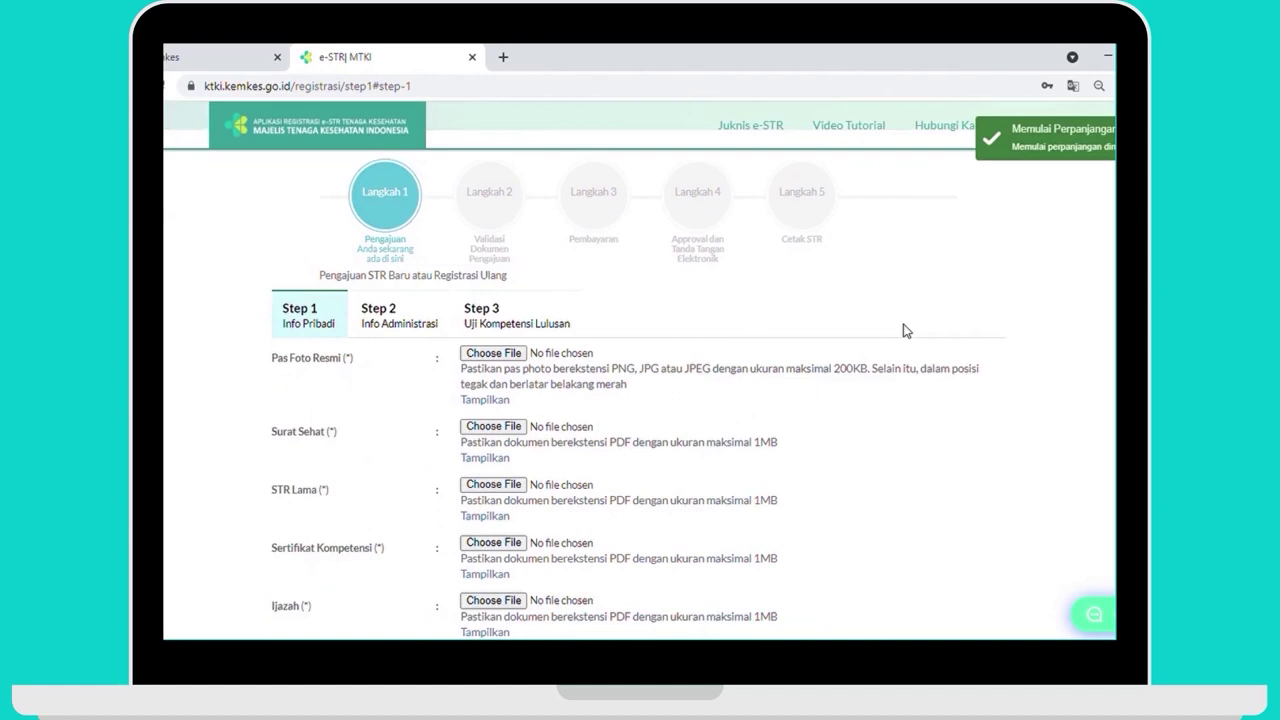
scroll(562, 320, "up", 3)
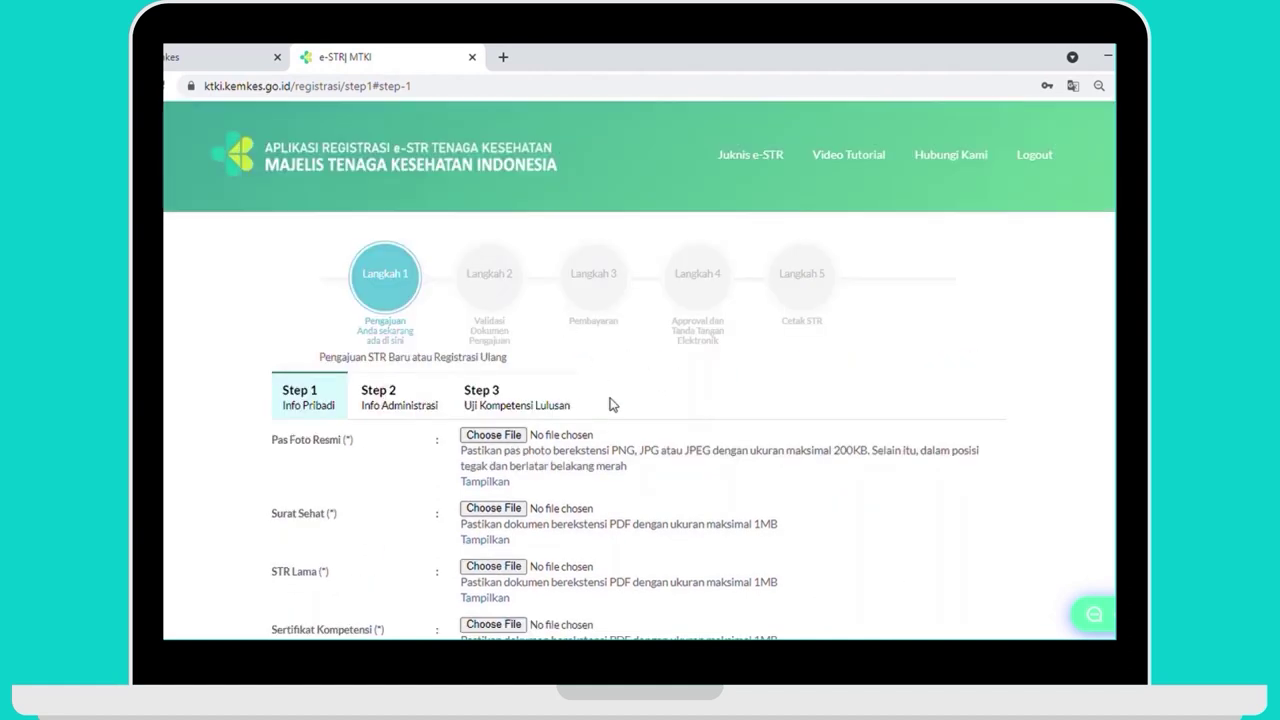
scroll(800, 427, "down", 2)
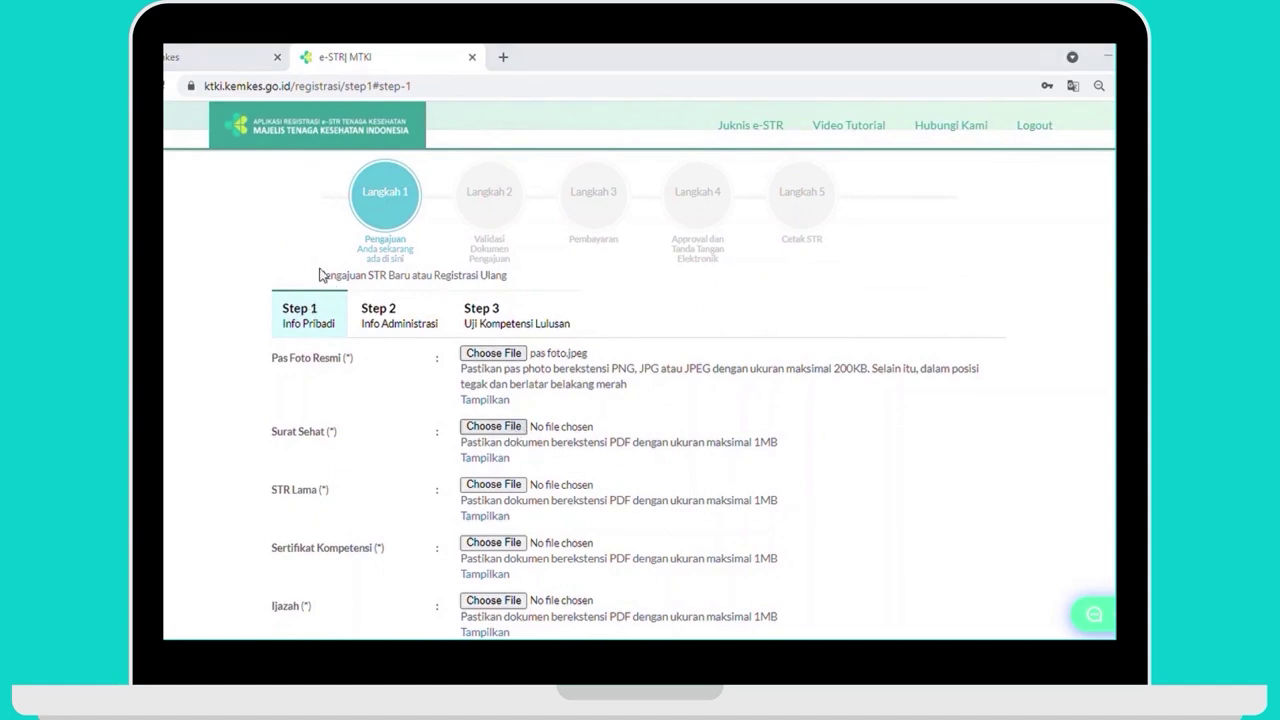
scroll(534, 409, "down", 4)
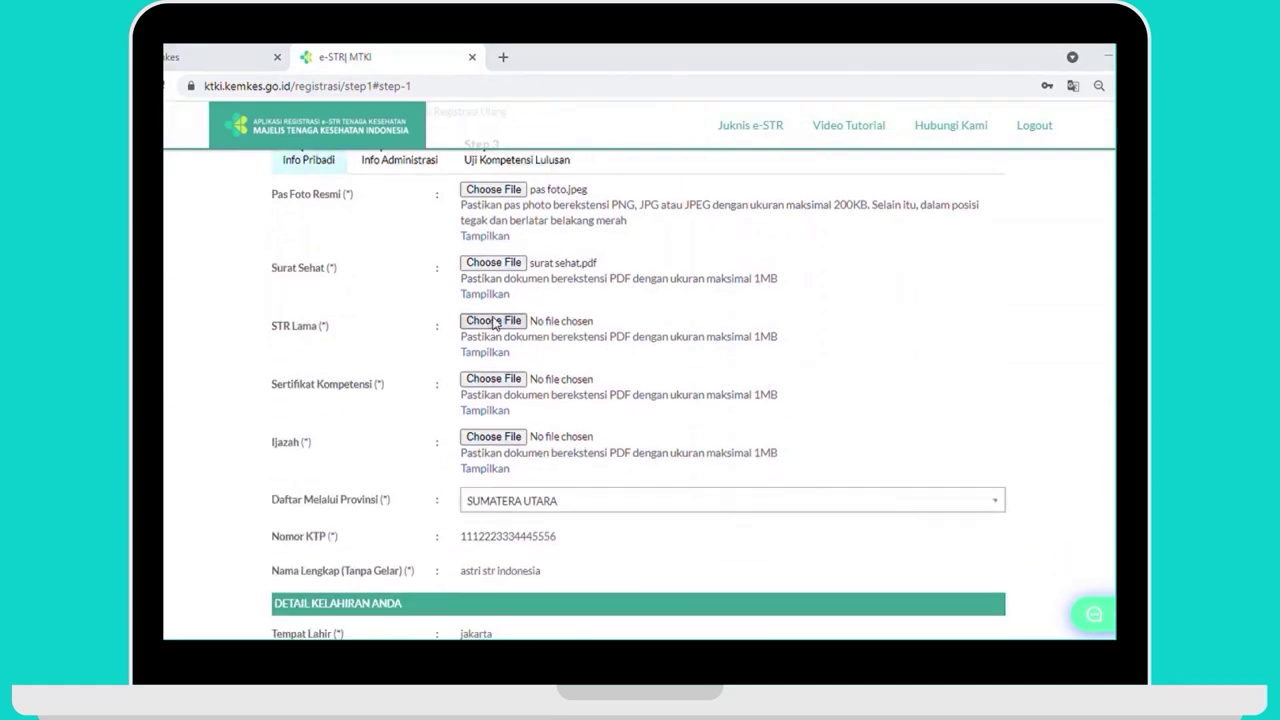
scroll(503, 313, "down", 2)
left_click(503, 303)
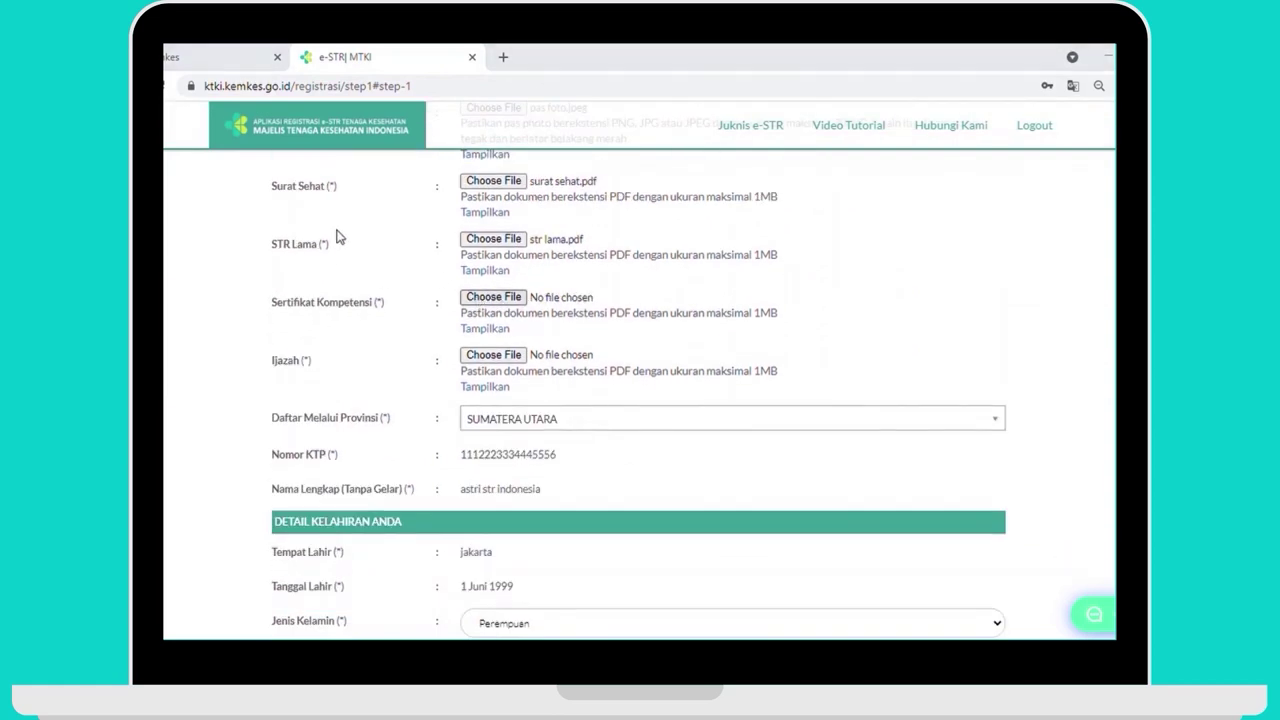
left_click(500, 356)
Set the registration province to DKI JAKARTA
scroll(563, 341, "down", 2)
left_click(563, 341)
type("jak")
key("Return")
scroll(575, 387, "down", 4)
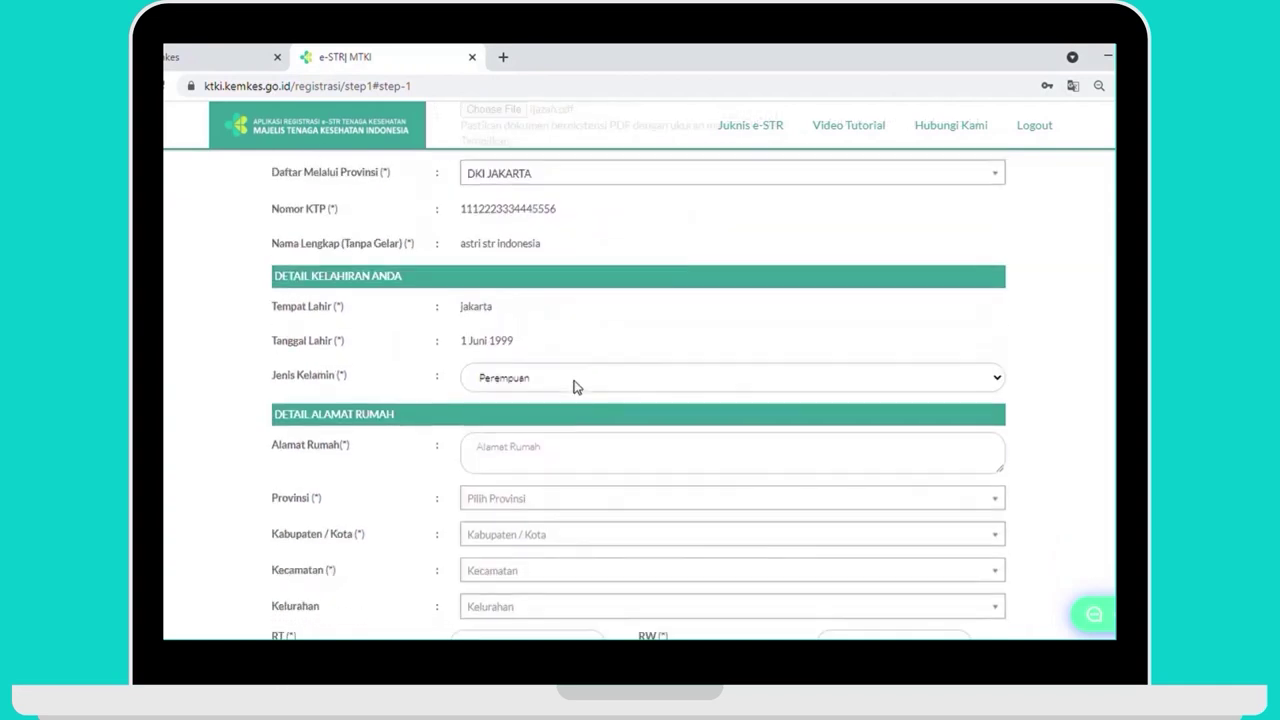
scroll(575, 387, "down", 4)
Enter the home street address in DKI JAKARTA, KOTA JAKARTA SELATAN, KEBAYORAN BARU, GUNUNG
left_click(517, 286)
type("Jalan Hang Jebat")
left_click(514, 340)
left_click(498, 466)
left_click(522, 371)
left_click(522, 469)
left_click(523, 407)
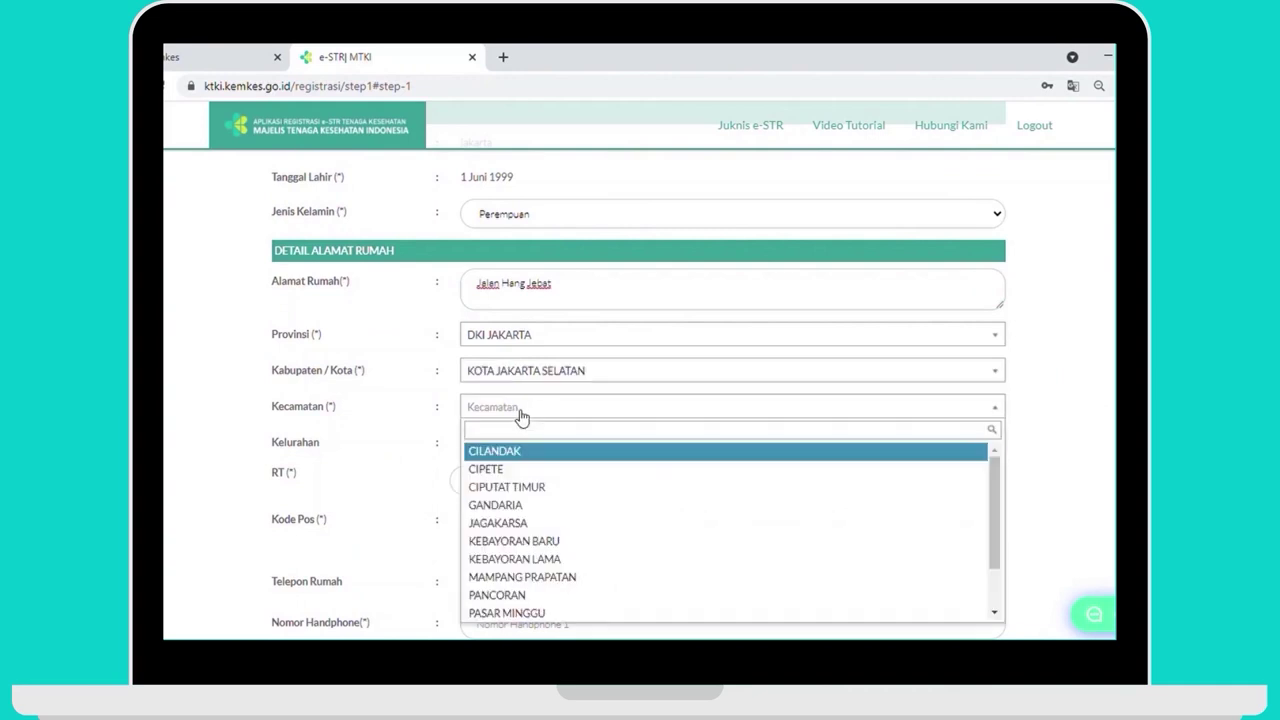
left_click(524, 538)
scroll(527, 450, "down", 2)
left_click(527, 365)
left_click(503, 495)
Enter RT 01, RW 03, postal code 123456 and the mobile number; use home address for correspondence
left_click(503, 398)
type("01")
left_click(889, 400)
type("03")
left_click(552, 463)
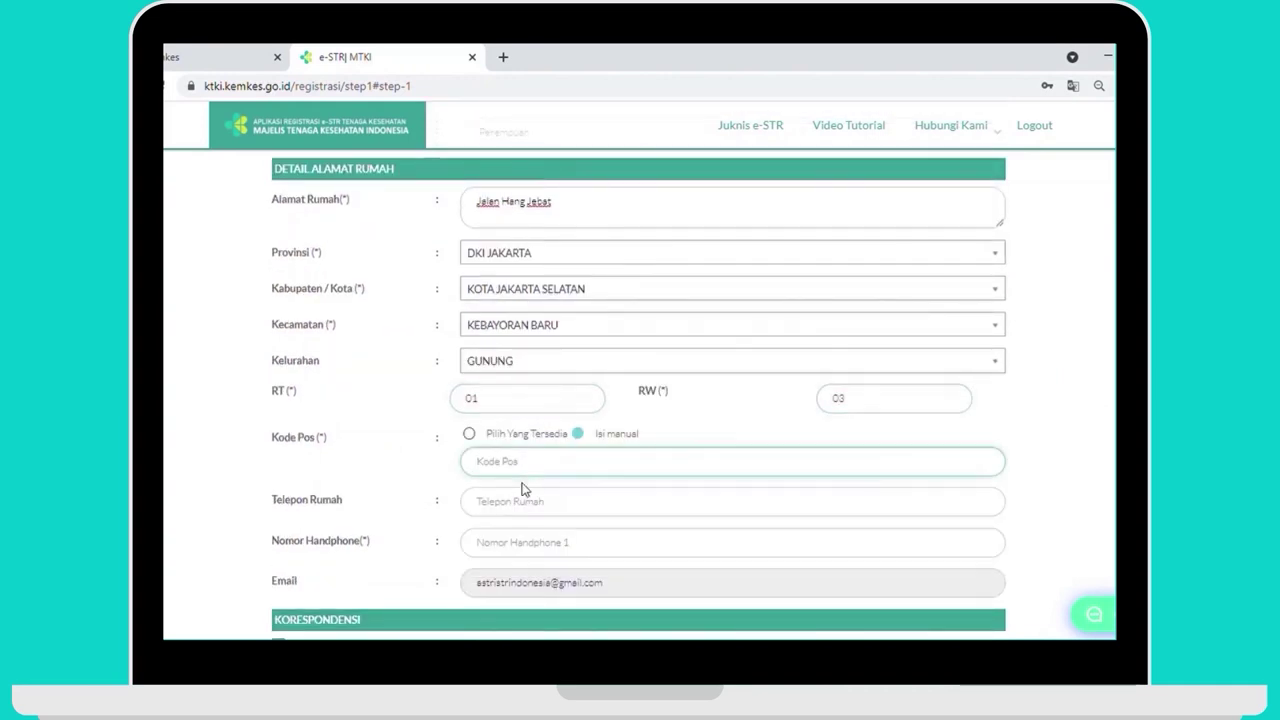
type("123456")
scroll(530, 470, "down", 2)
left_click(531, 380)
type("081")
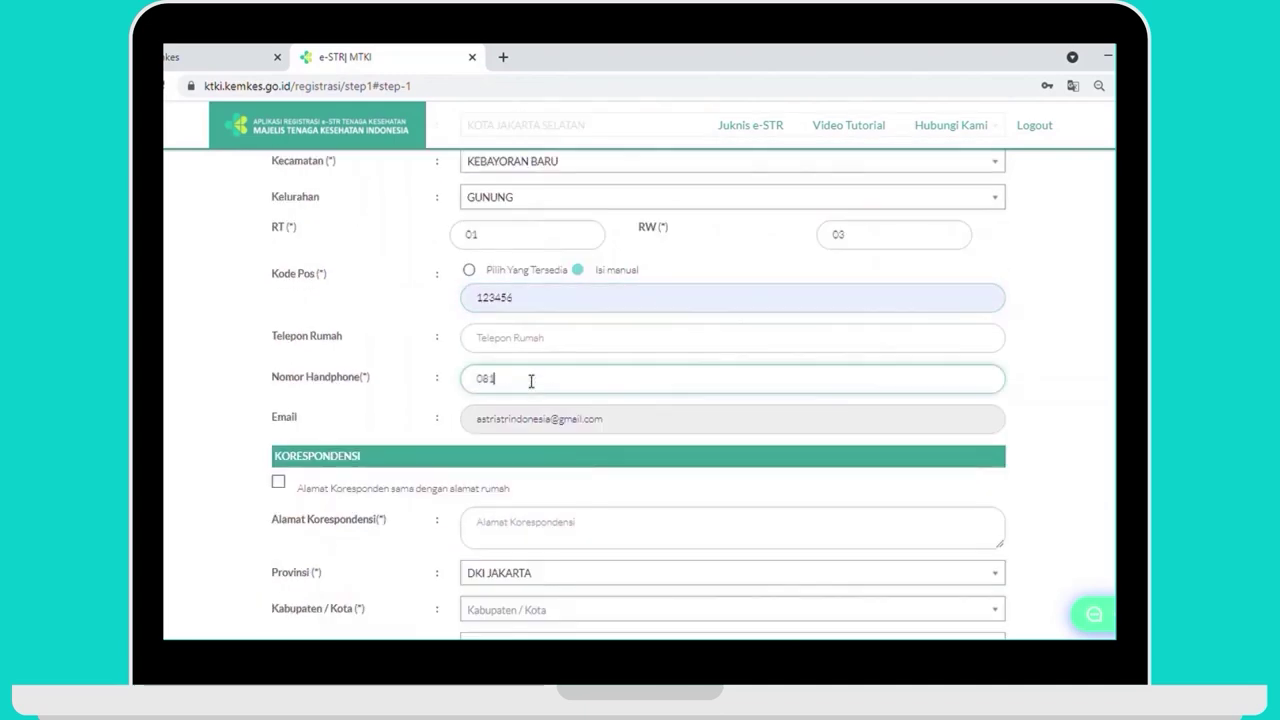
scroll(537, 386, "down", 1)
left_click(278, 398)
scroll(457, 420, "down", 3)
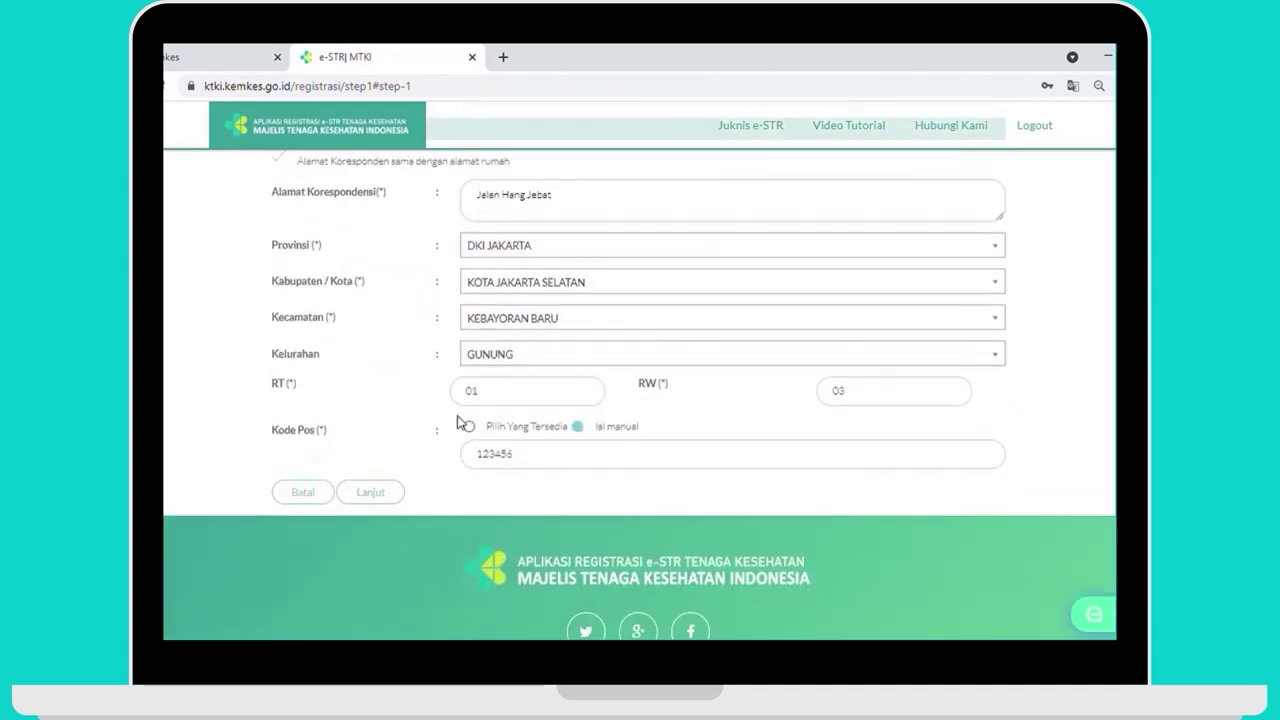
left_click(389, 497)
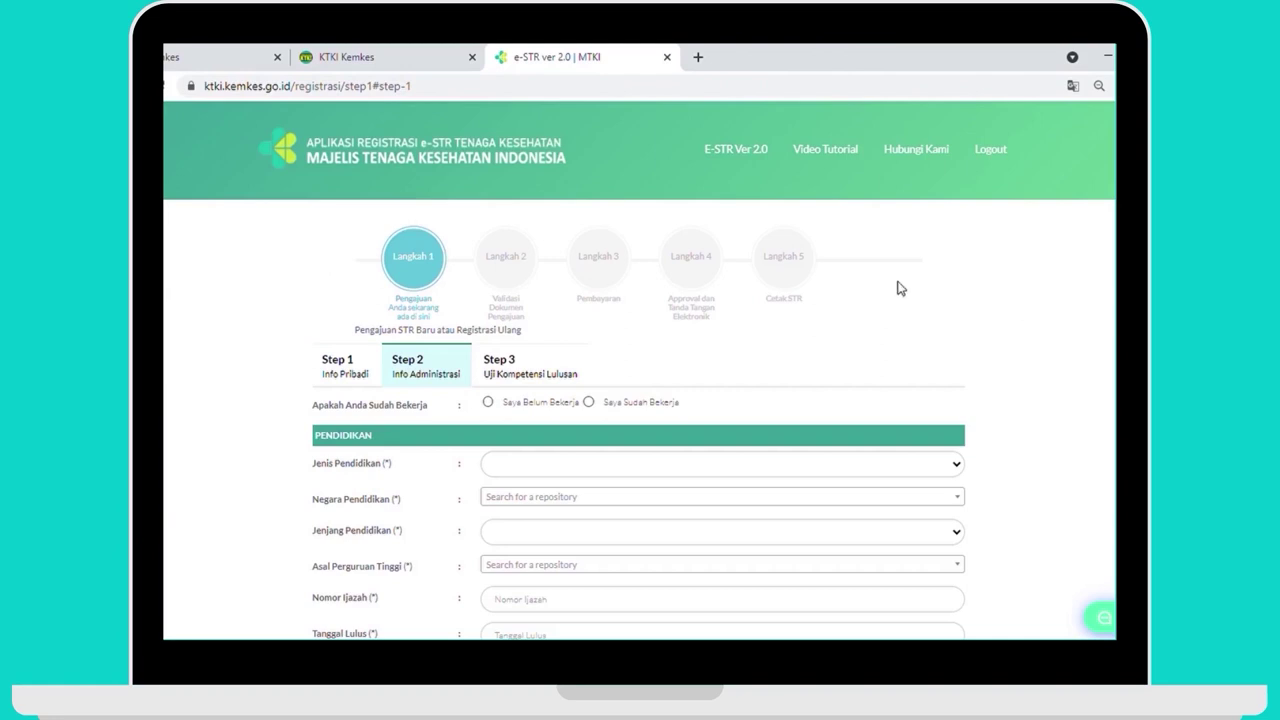
Mark not yet working; set Pendidikan Dalam Negeri, Indonesia, DIII-or-above, Poltekkes Kemenkes Jakarta III
scroll(488, 249, "down", 2)
left_click(488, 238)
left_click(537, 300)
left_click(540, 322)
left_click(545, 333)
type("Ind")
left_click(515, 397)
left_click(543, 368)
left_click(549, 397)
left_click(538, 401)
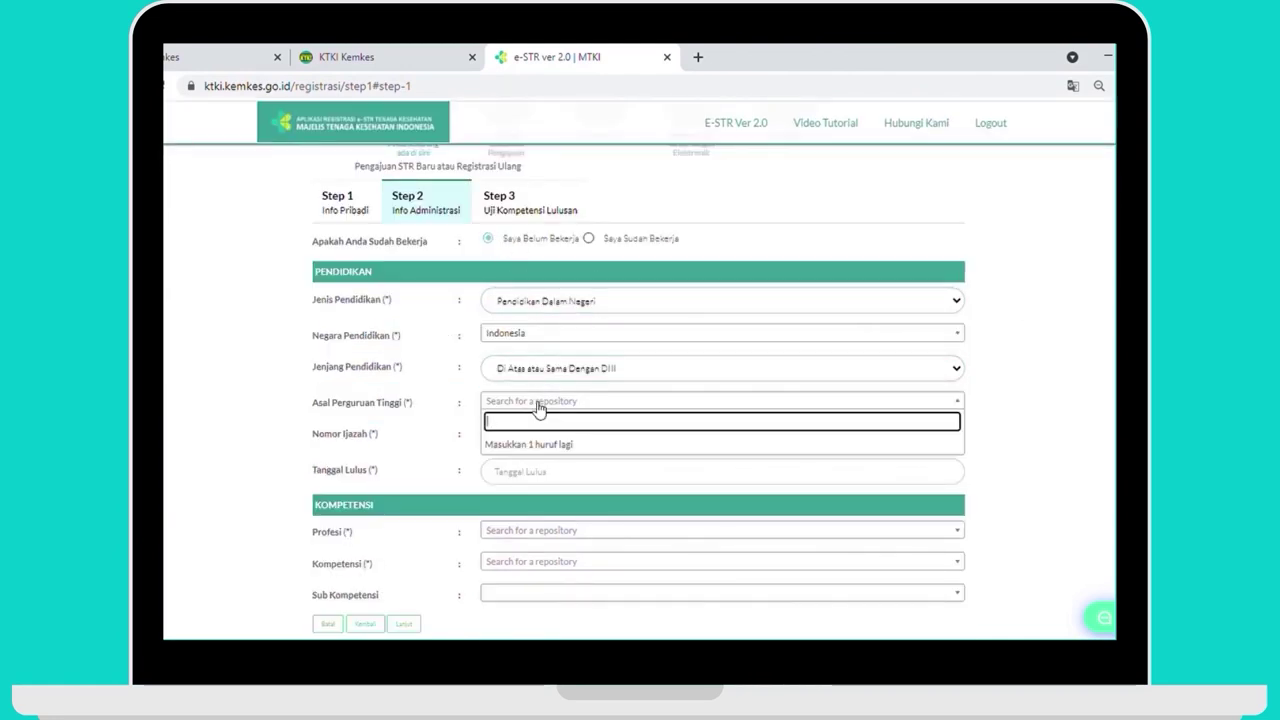
type("poltekkes jakart")
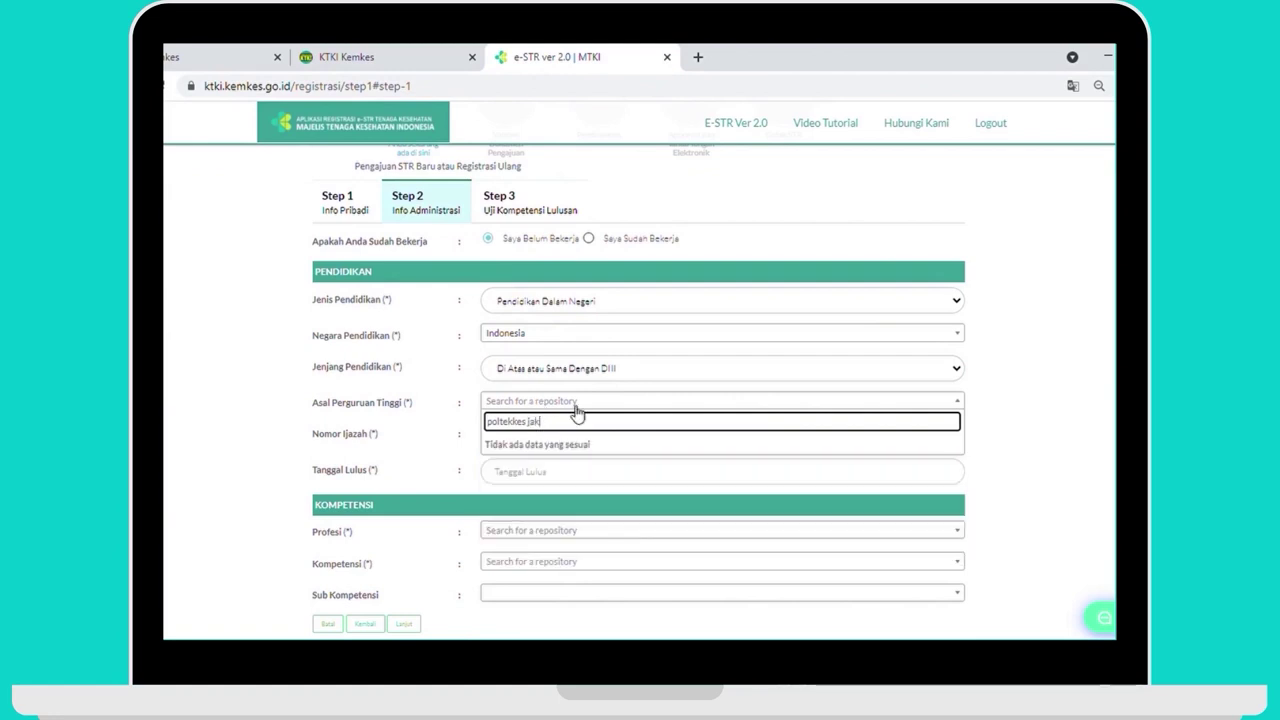
scroll(640, 414, "down", 2)
left_click(655, 414)
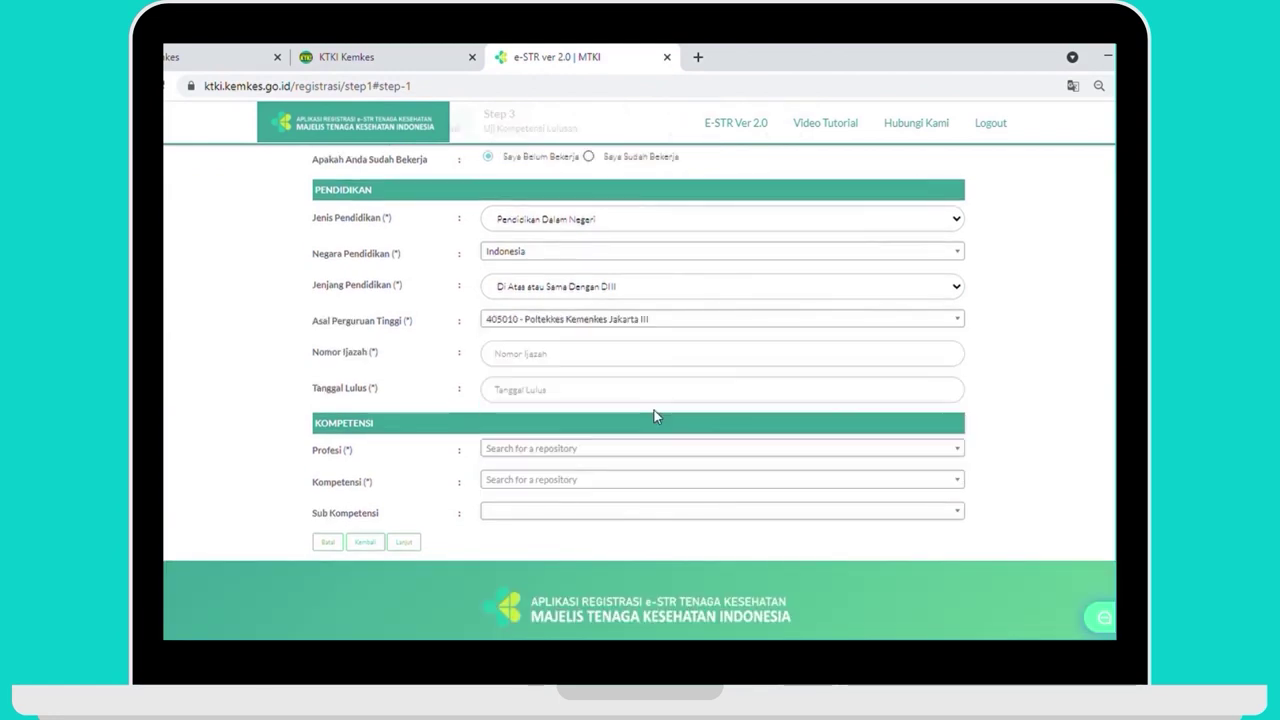
Fill the diploma number and graduation date, choose Perawat and Ahli Madya Keperawatan (D3), and save
scroll(1103, 146, "up", 1)
left_click(527, 445)
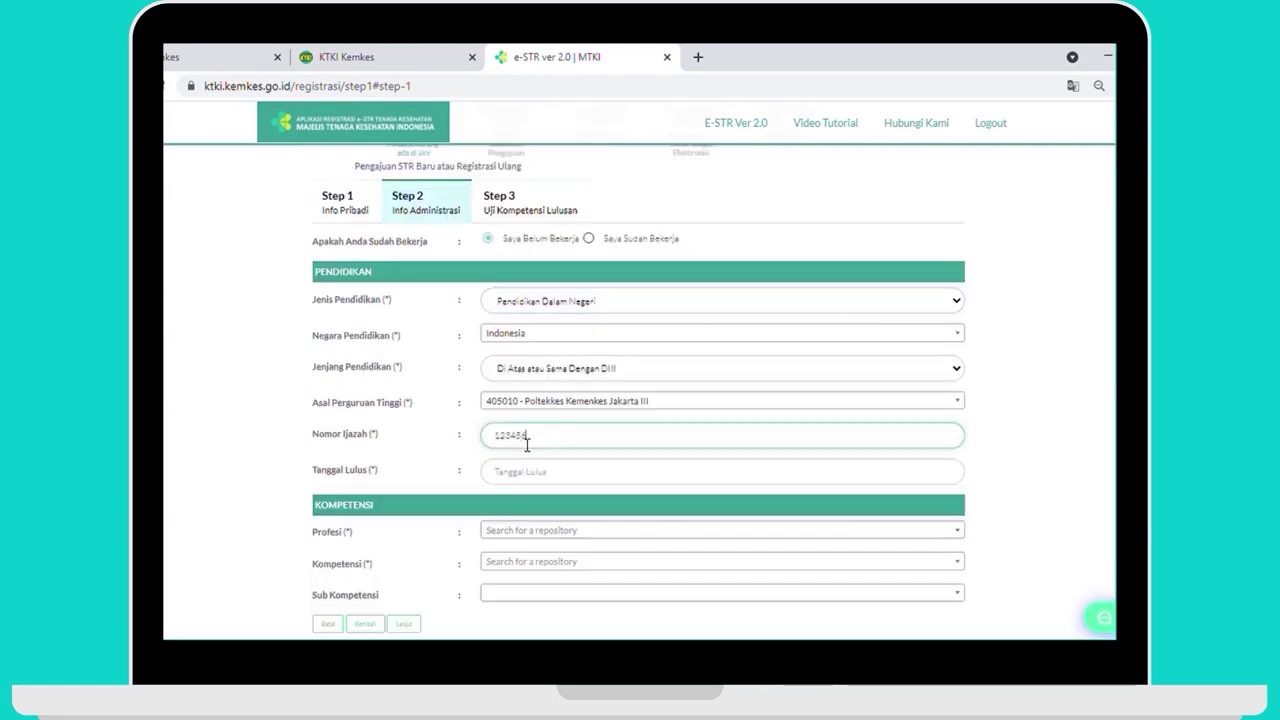
left_click(530, 480)
key("ctrl+a")
type("2")
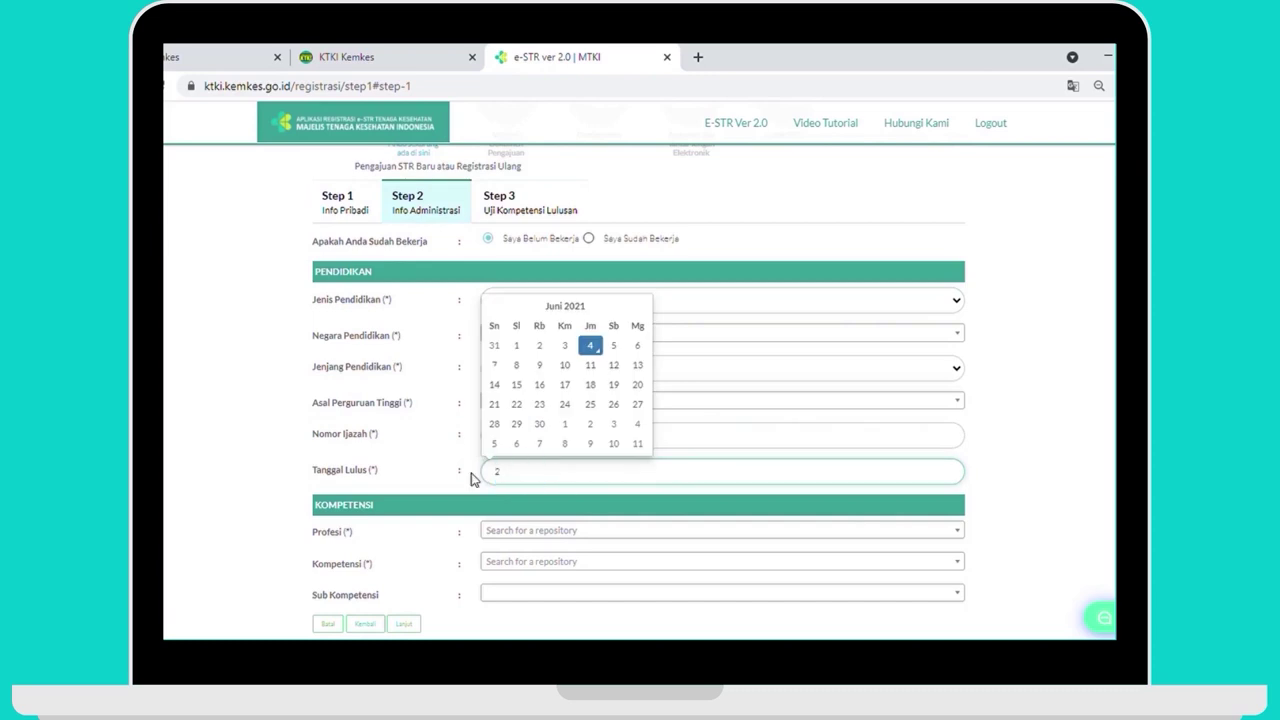
left_click(518, 531)
type("per")
left_click(516, 490)
scroll(516, 496, "down", 2)
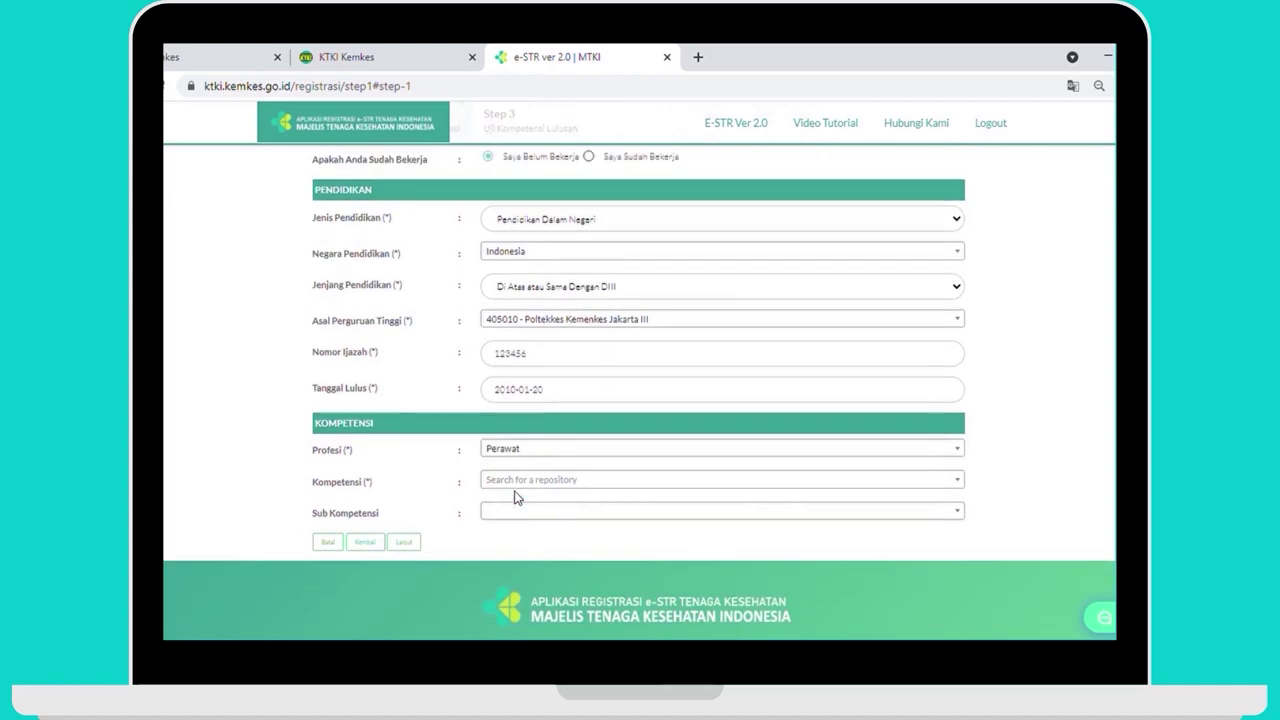
left_click(519, 488)
left_click(540, 530)
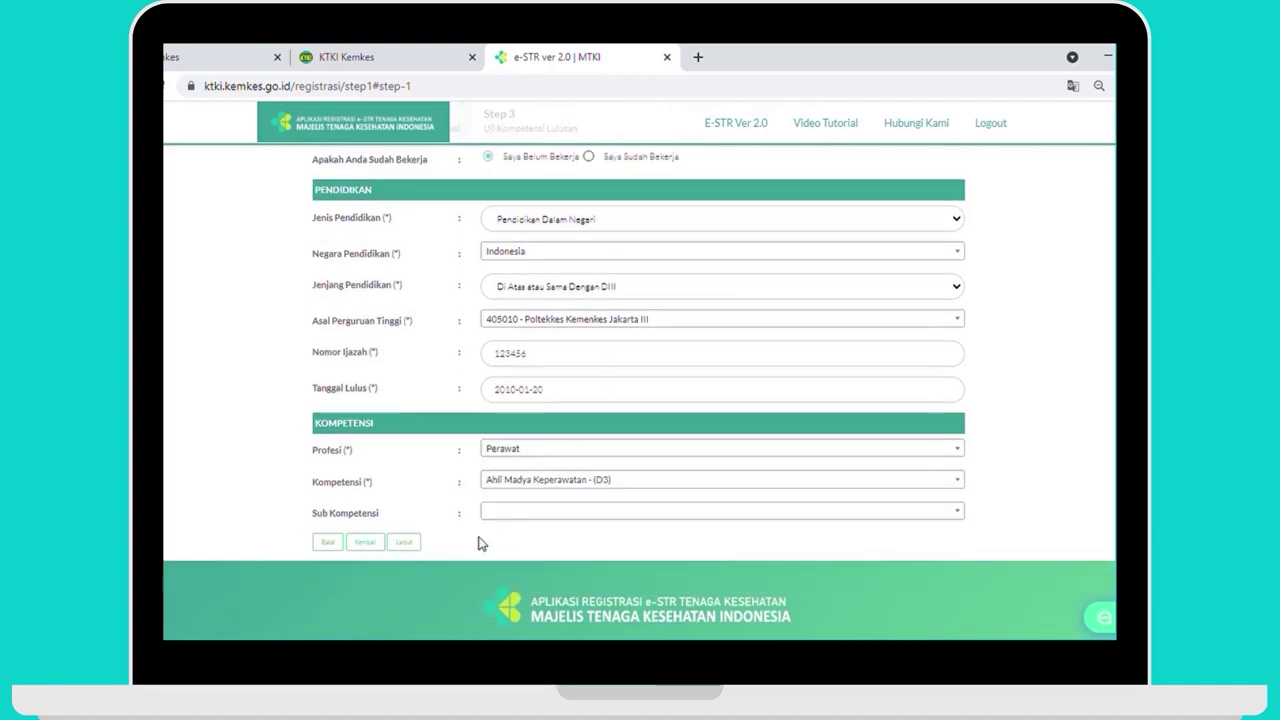
left_click(405, 543)
scroll(428, 546, "up", 3)
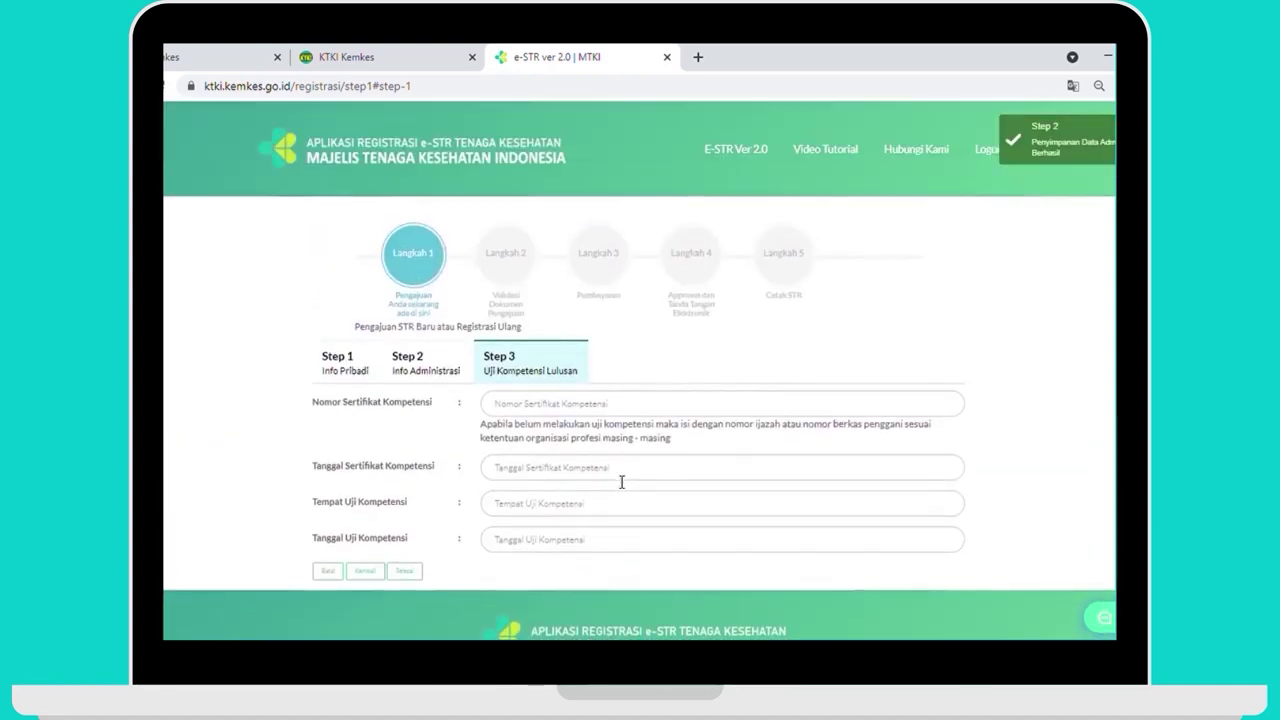
Enter competency certificate 123456 dated 2012-01-20, tested at Poltekes Jakarta
left_click(500, 405)
type("123456")
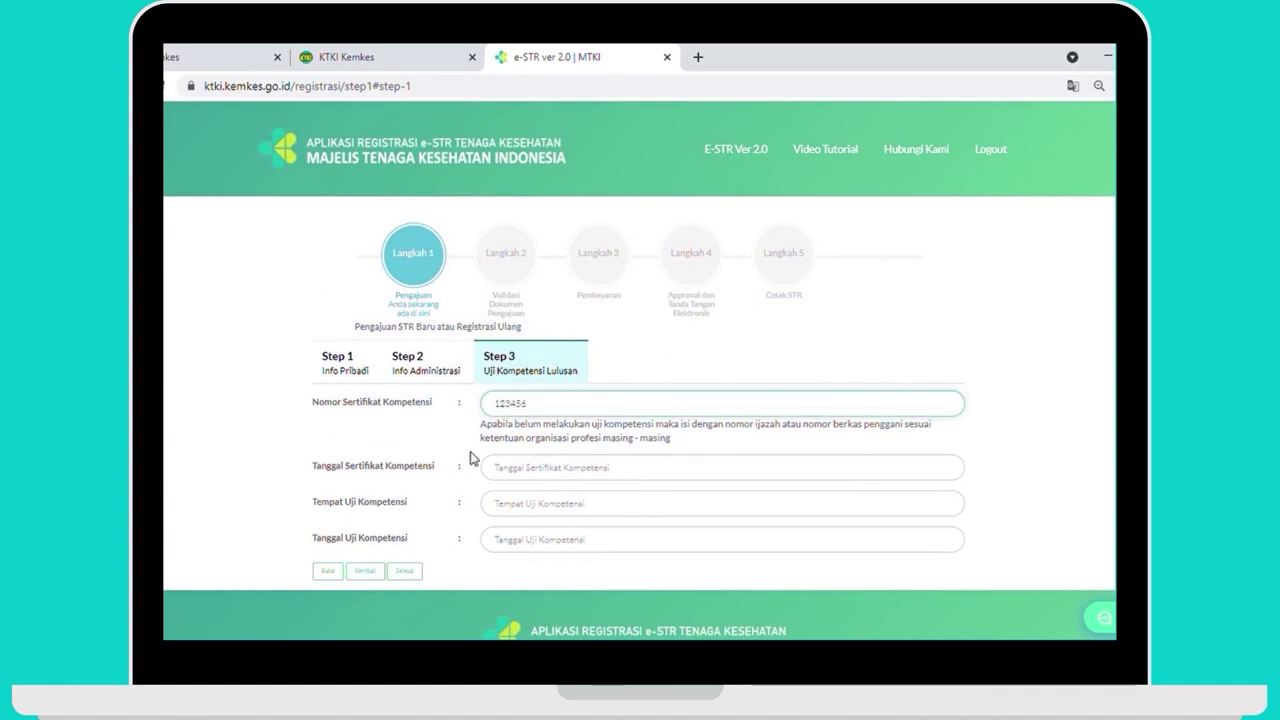
left_click(537, 481)
left_click_drag(571, 483, 499, 487)
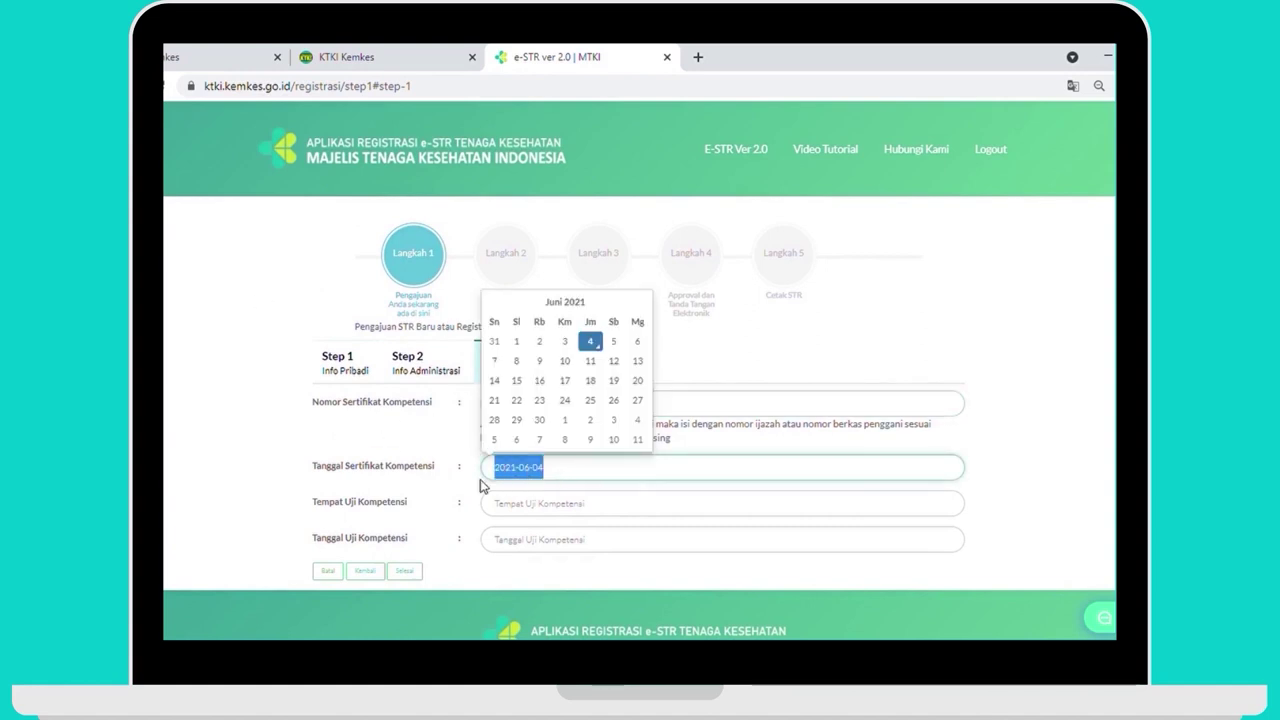
type("2012-")
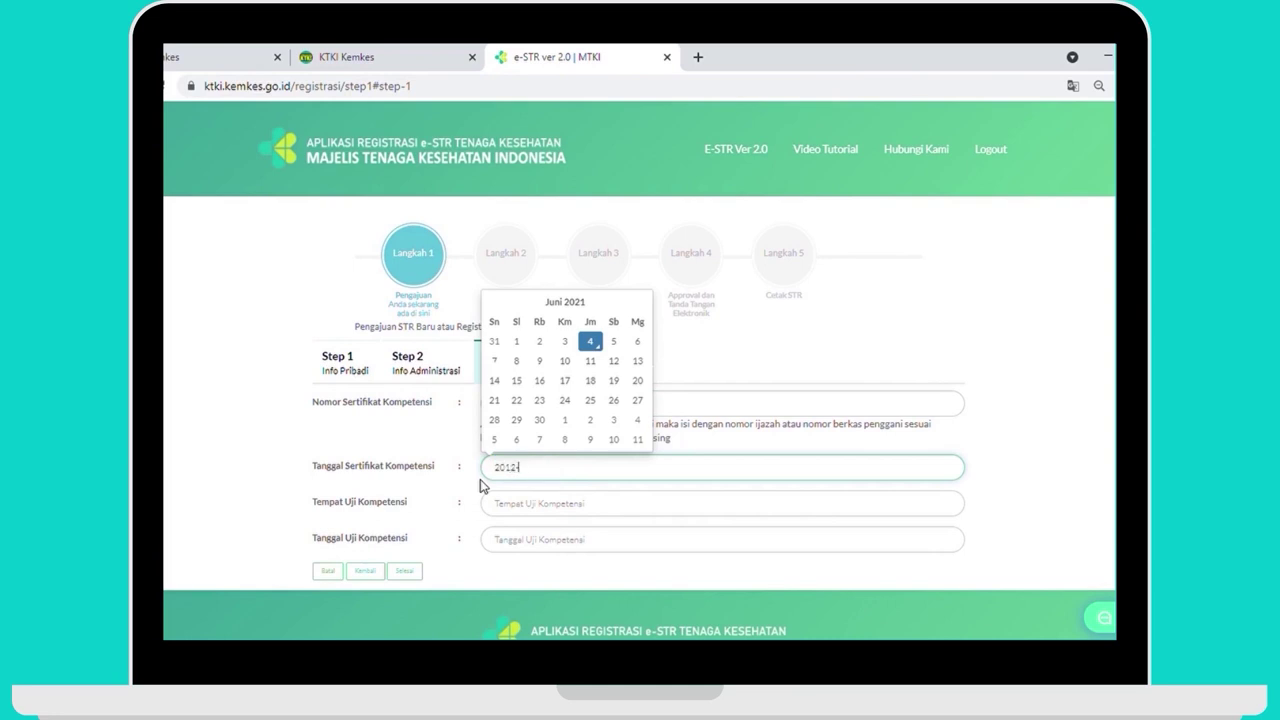
left_click(539, 507)
type("Jaka")
key("BackSpace")
key("BackSpace")
key("BackSpace")
key("BackSpace")
type("Poltek")
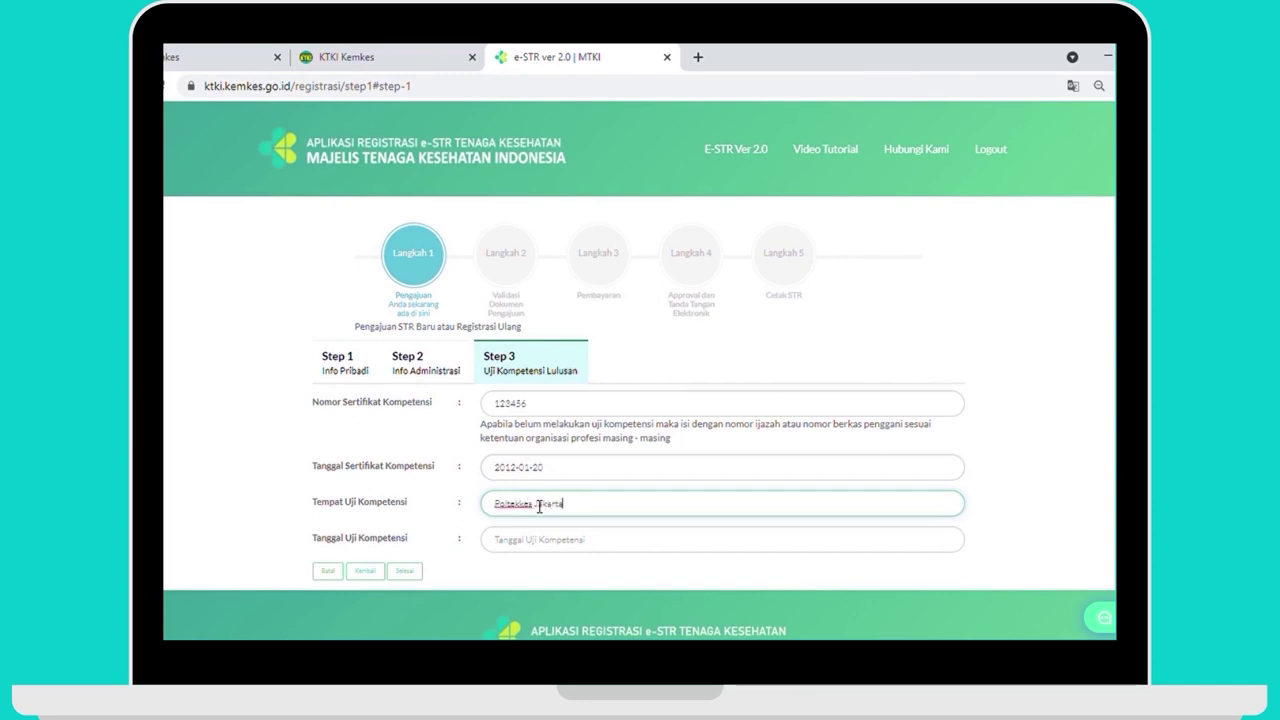
Set the competency test date and save the details to bring up the consent dialog
left_click(563, 540)
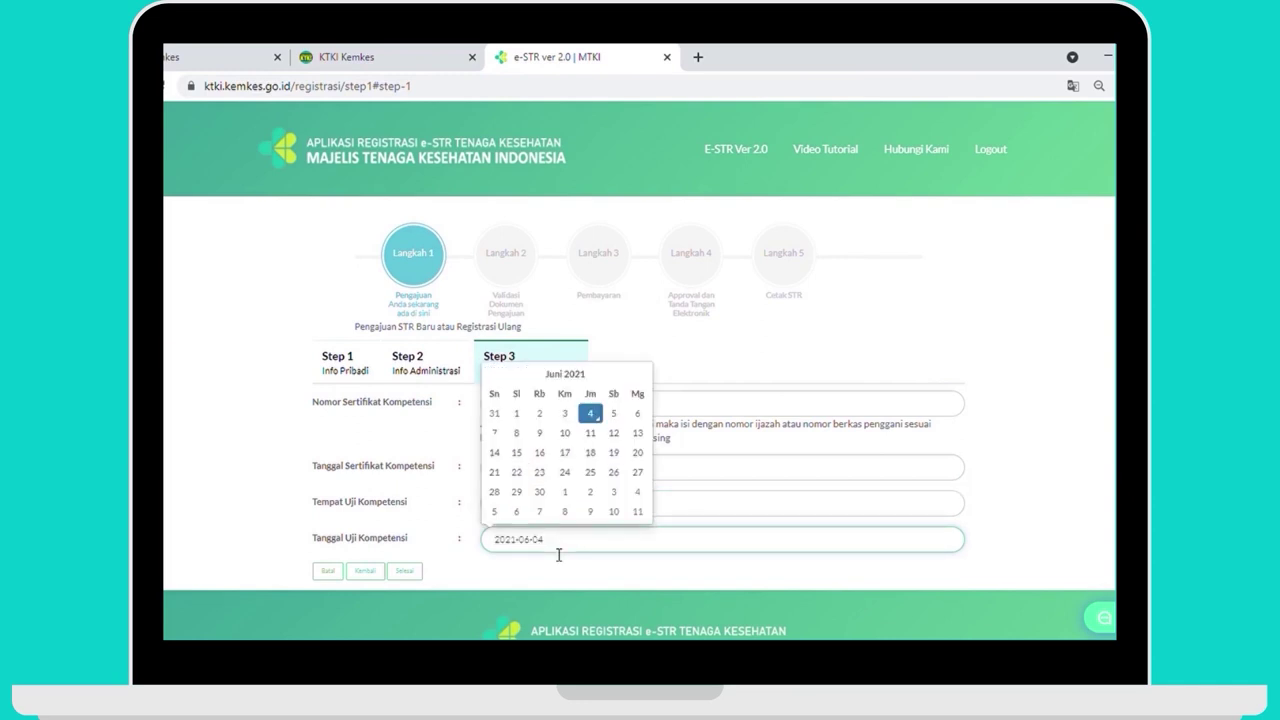
left_click_drag(559, 553, 477, 550)
type("2")
left_click(404, 570)
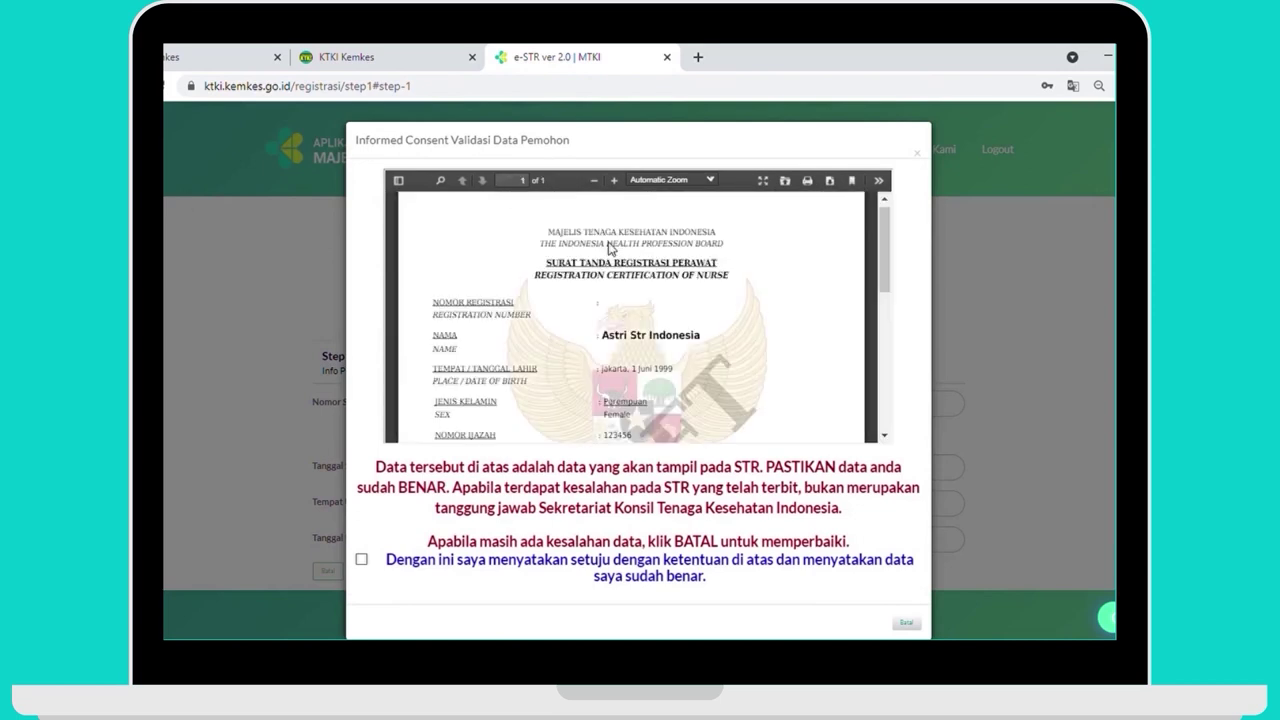
Review the draft STR preview, confirm the data is correct and save it
scroll(643, 280, "down", 10)
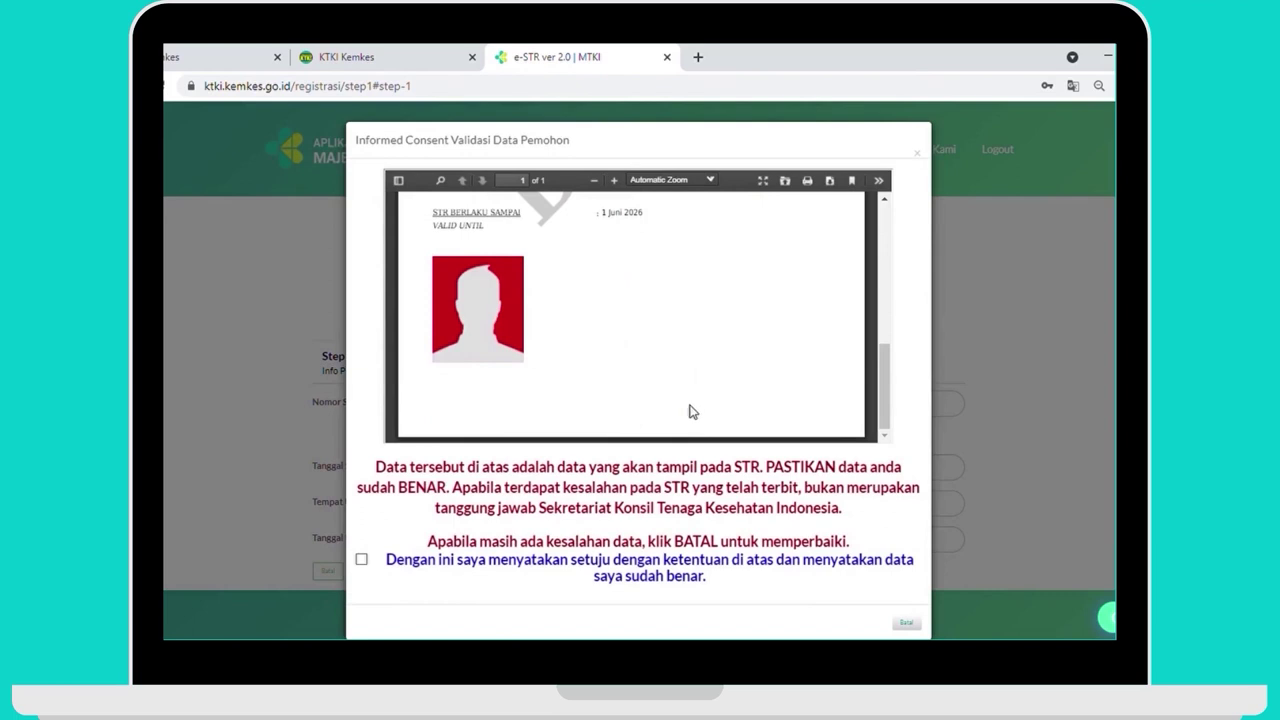
scroll(646, 489, "down", 1)
left_click(362, 539)
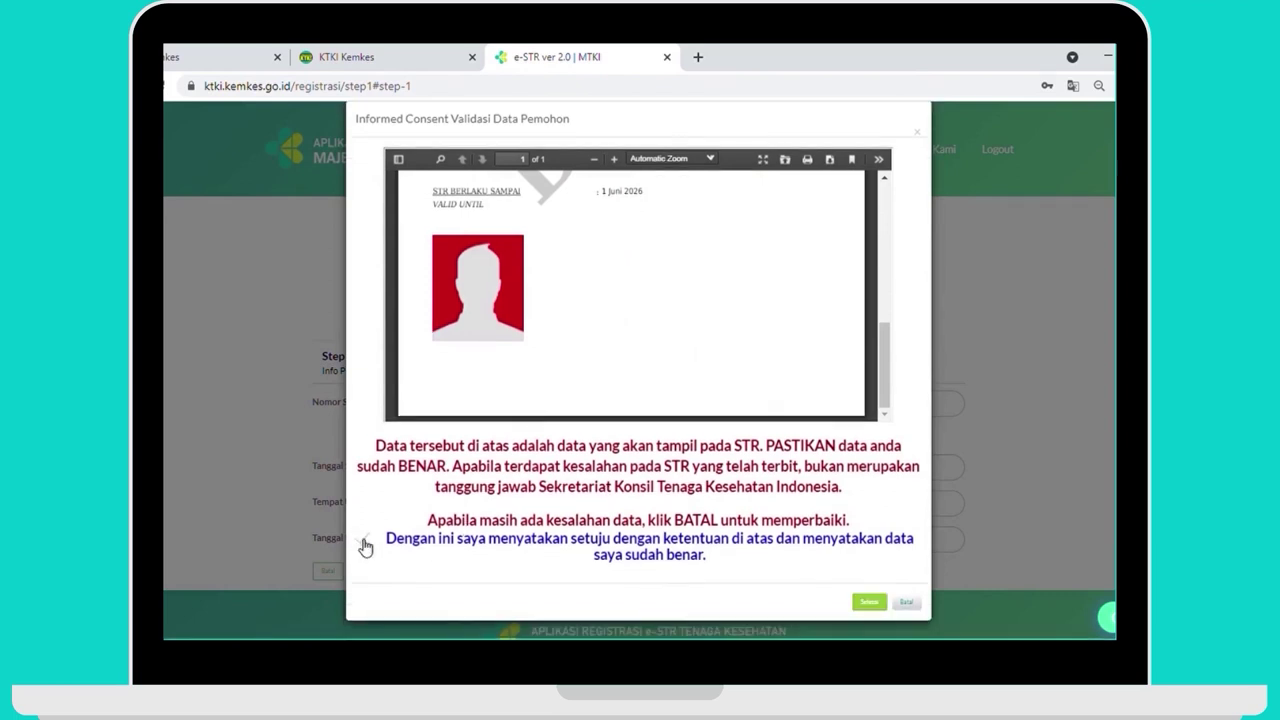
left_click(868, 603)
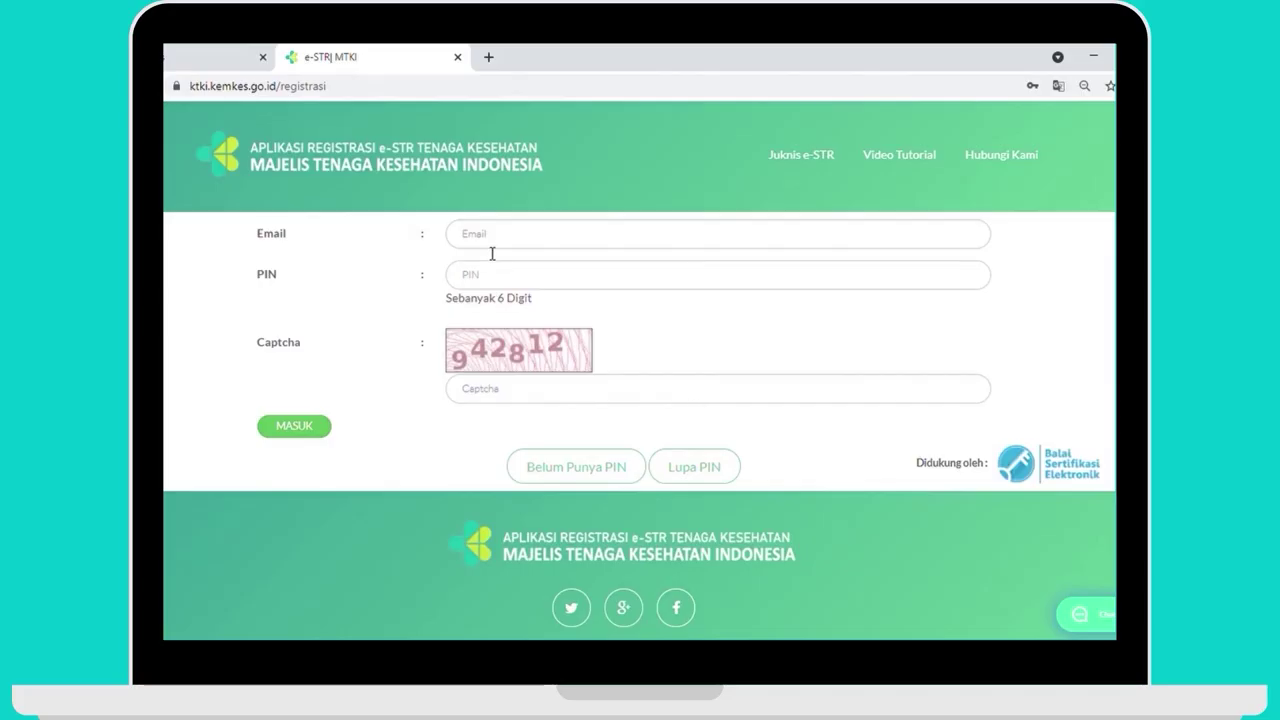
Log in with the account e-mail, PIN and captcha, then choose Registrasi Ulang for Alih Profesi
left_click(491, 252)
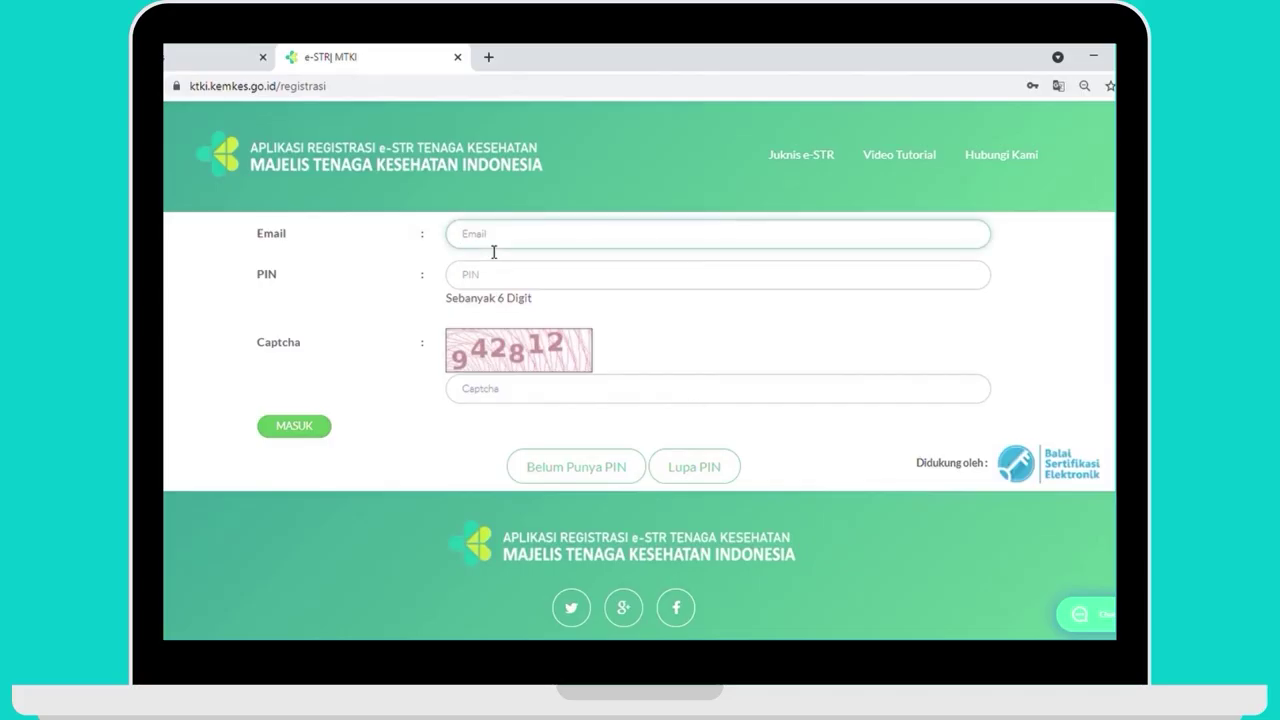
left_click(492, 276)
left_click(501, 391)
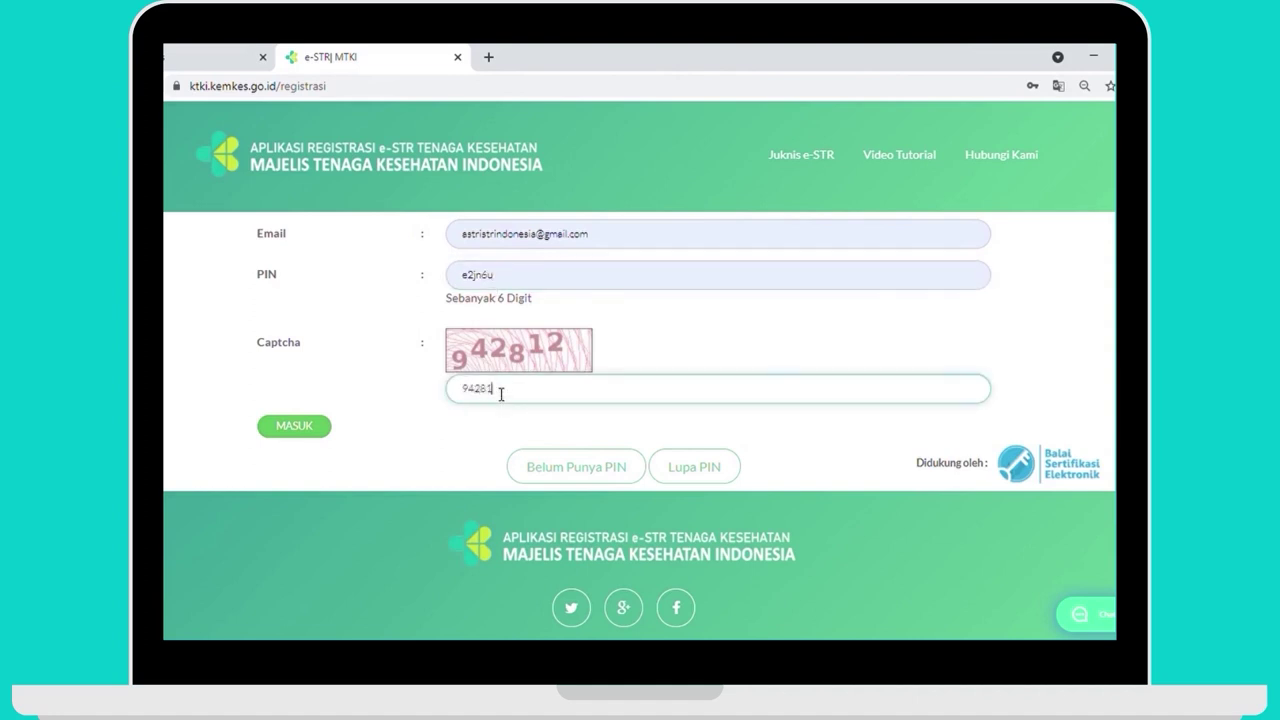
left_click(312, 432)
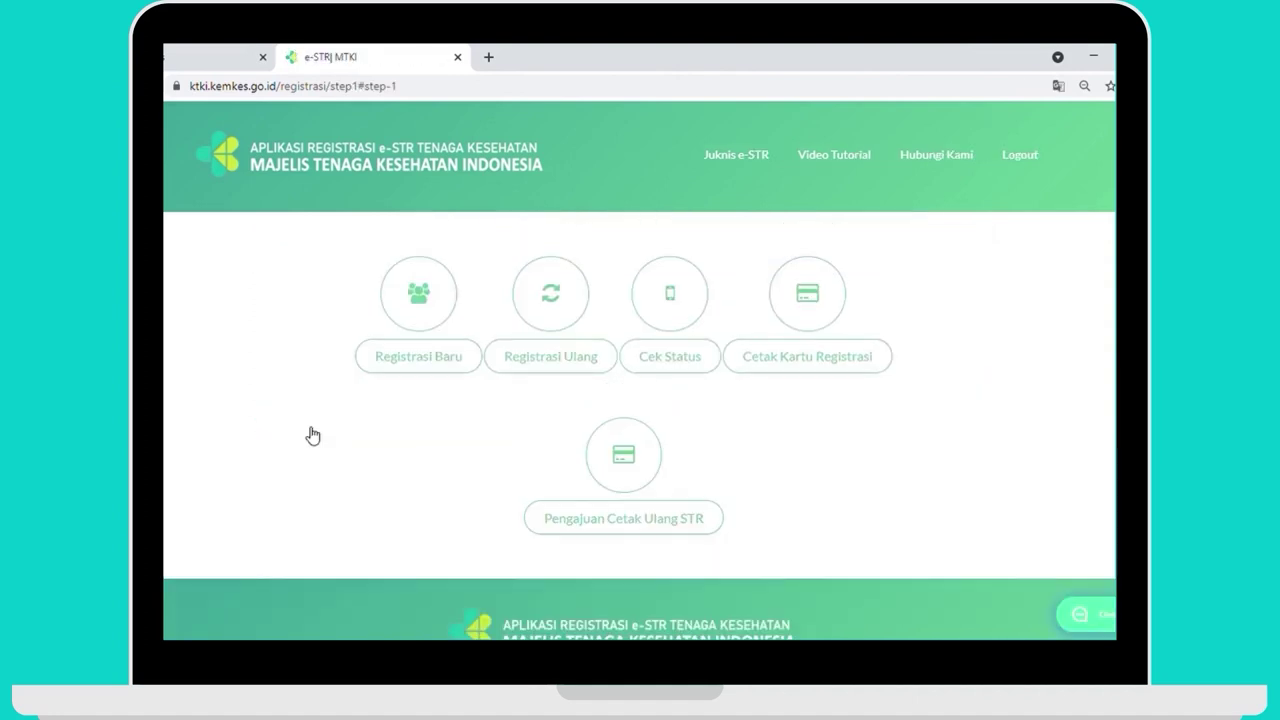
left_click(532, 352)
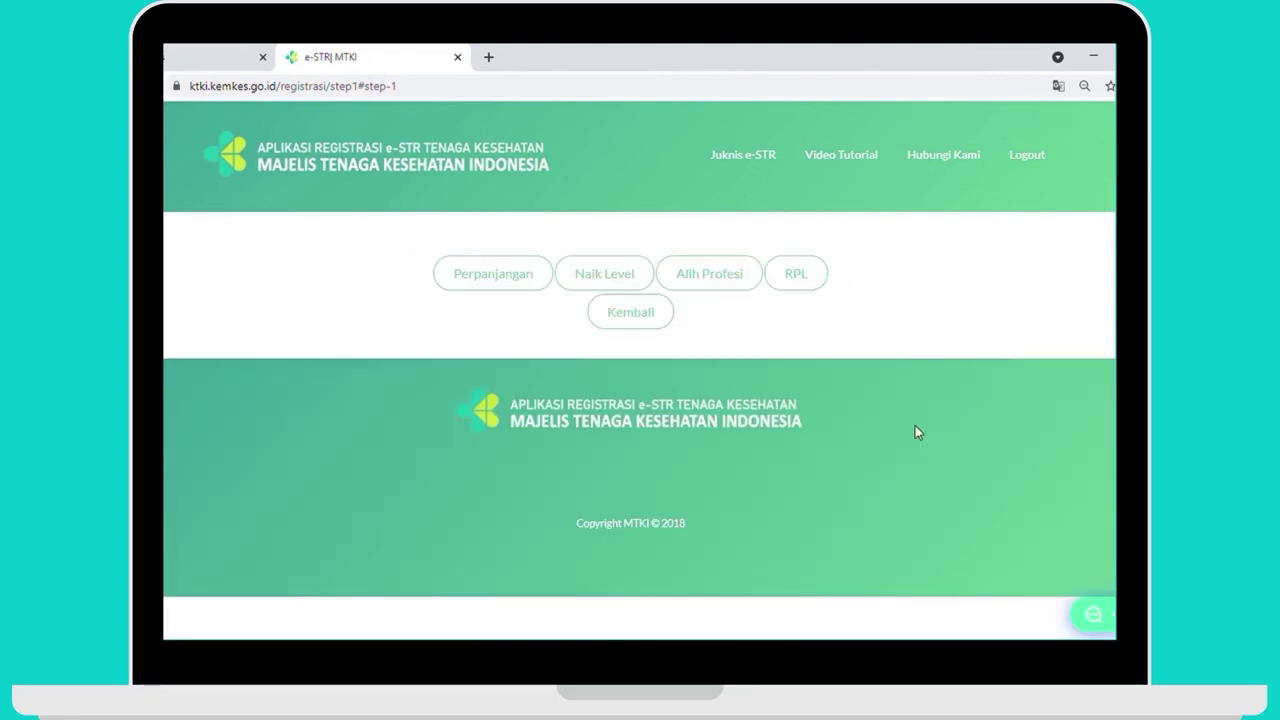
left_click(709, 275)
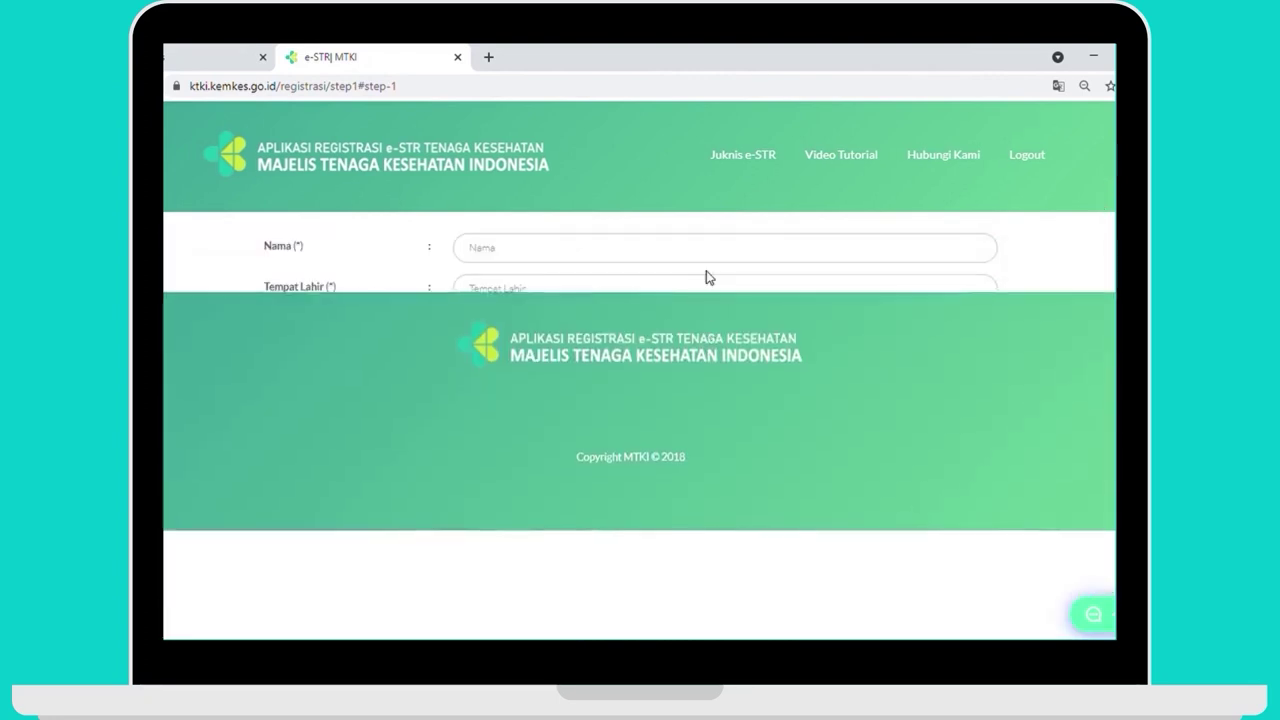
left_click(522, 254)
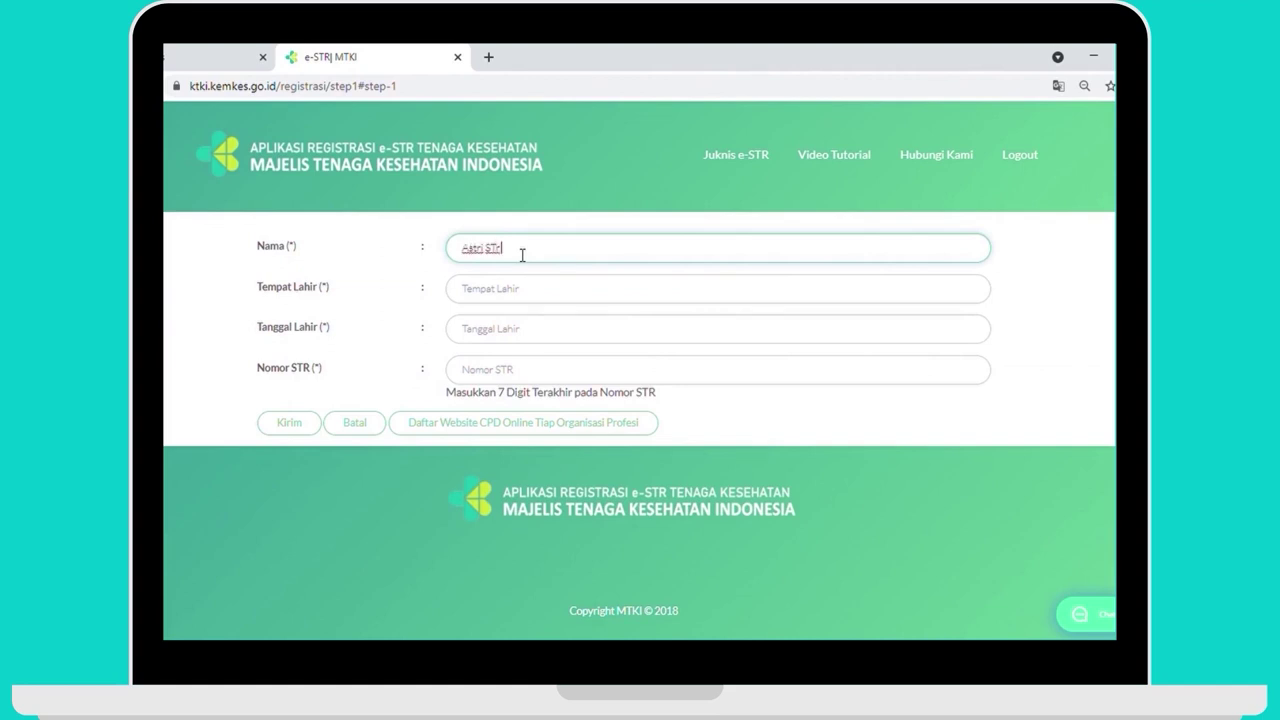
left_click(540, 298)
type("Jakarta")
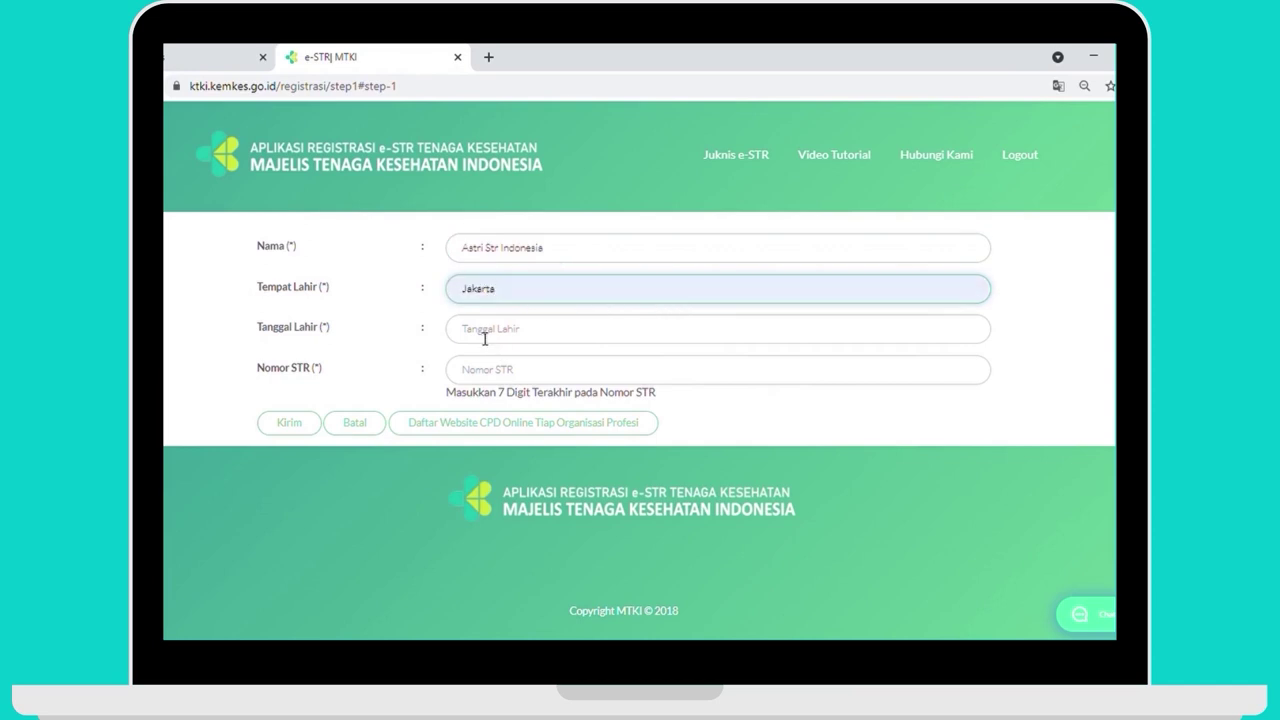
left_click(491, 336)
left_click_drag(535, 340, 424, 338)
type("1999-06-01")
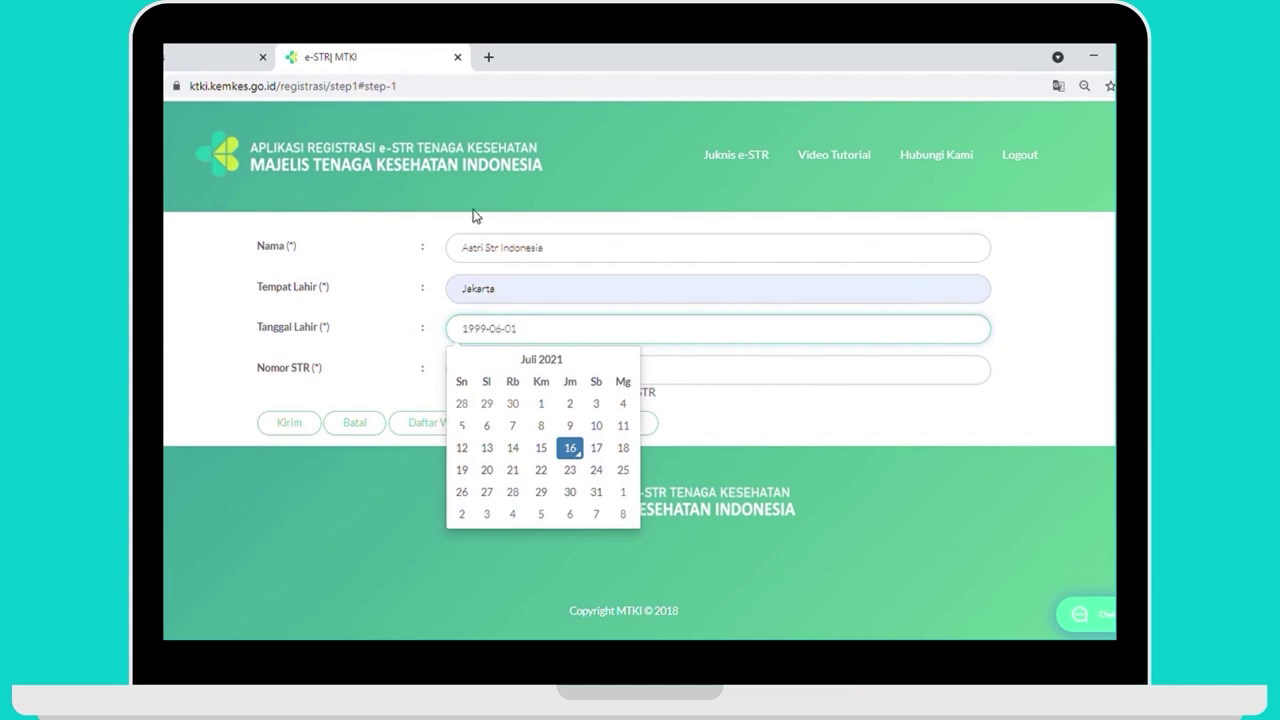
left_click(709, 371)
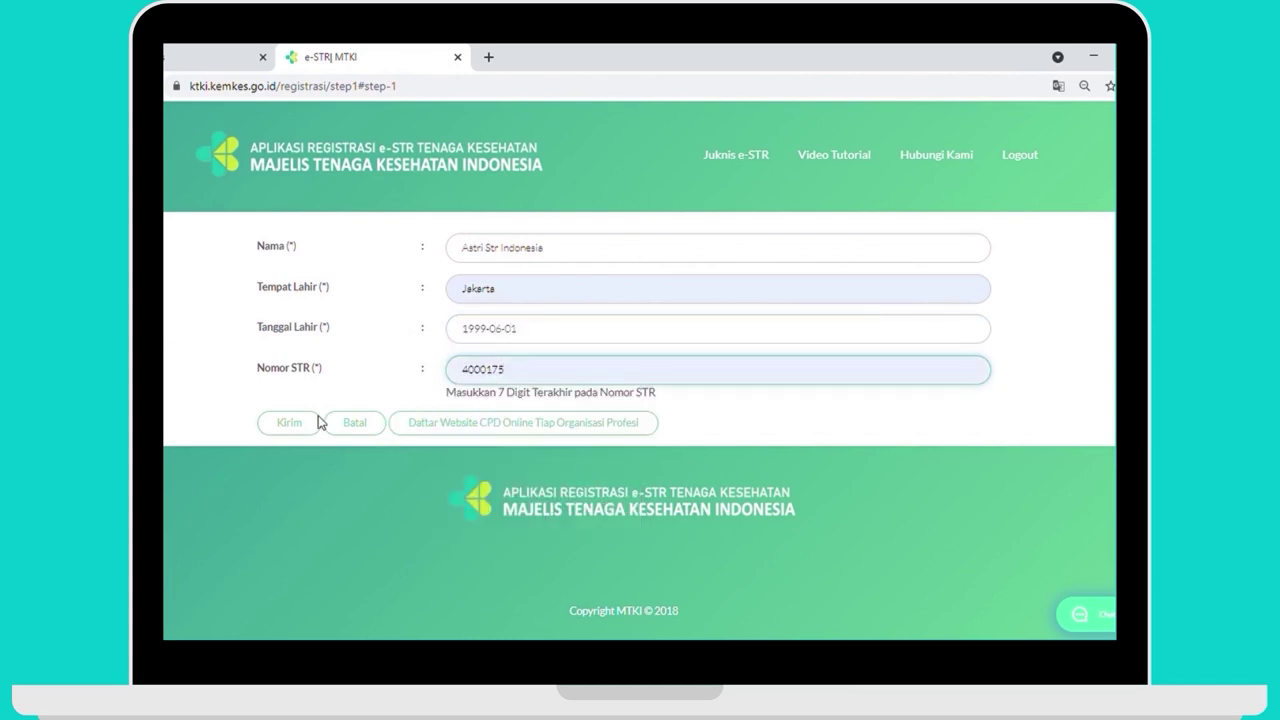
left_click(297, 426)
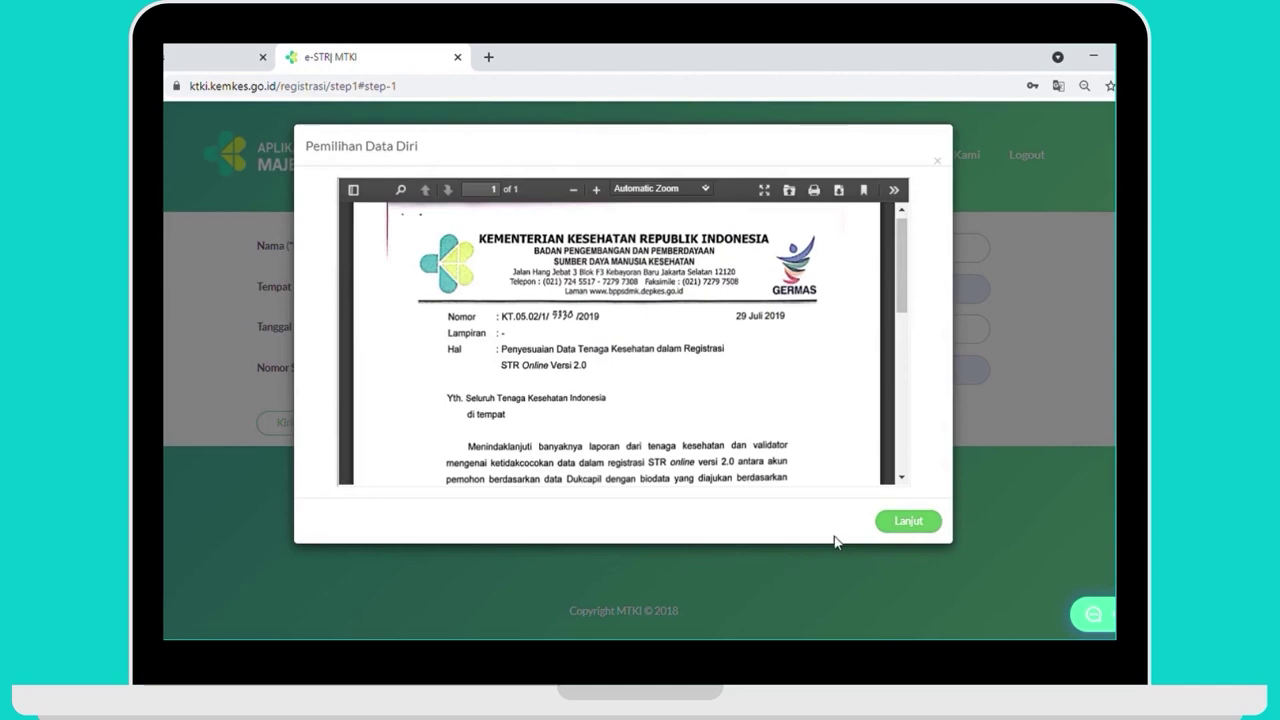
Continue past the notice and start re-registration using personal data from the old STR
left_click(904, 521)
left_click(408, 466)
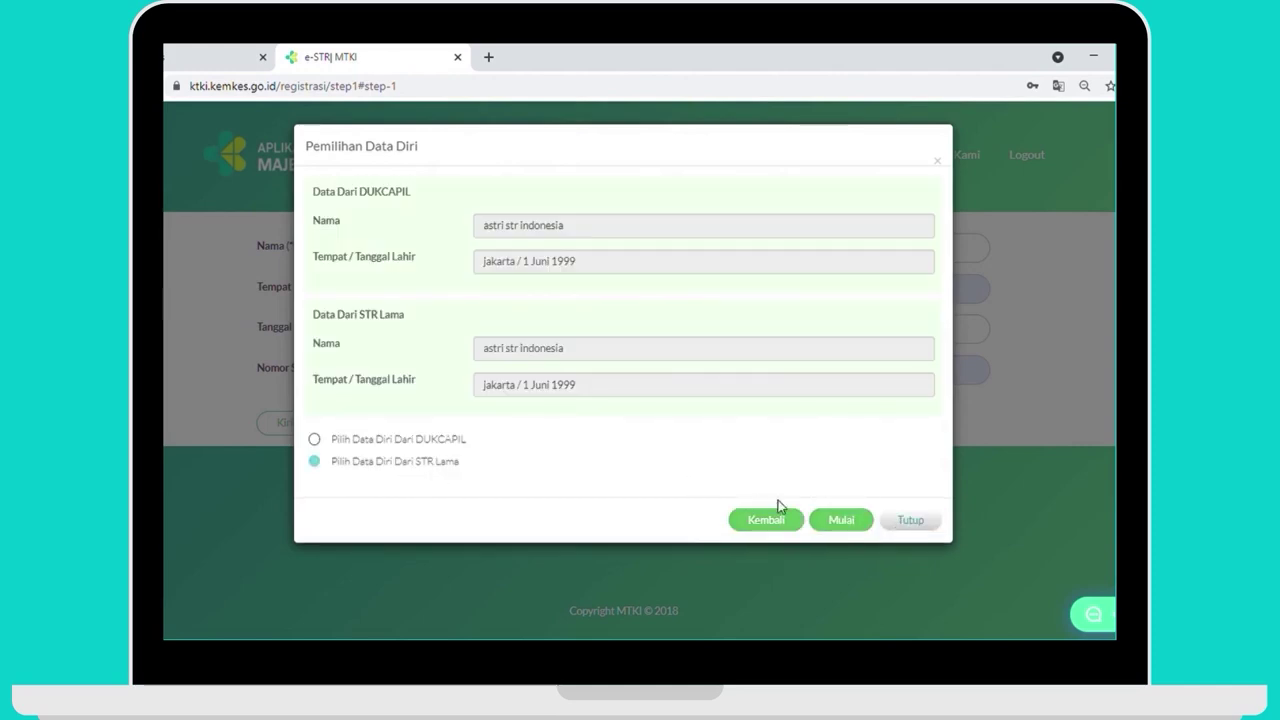
left_click(842, 520)
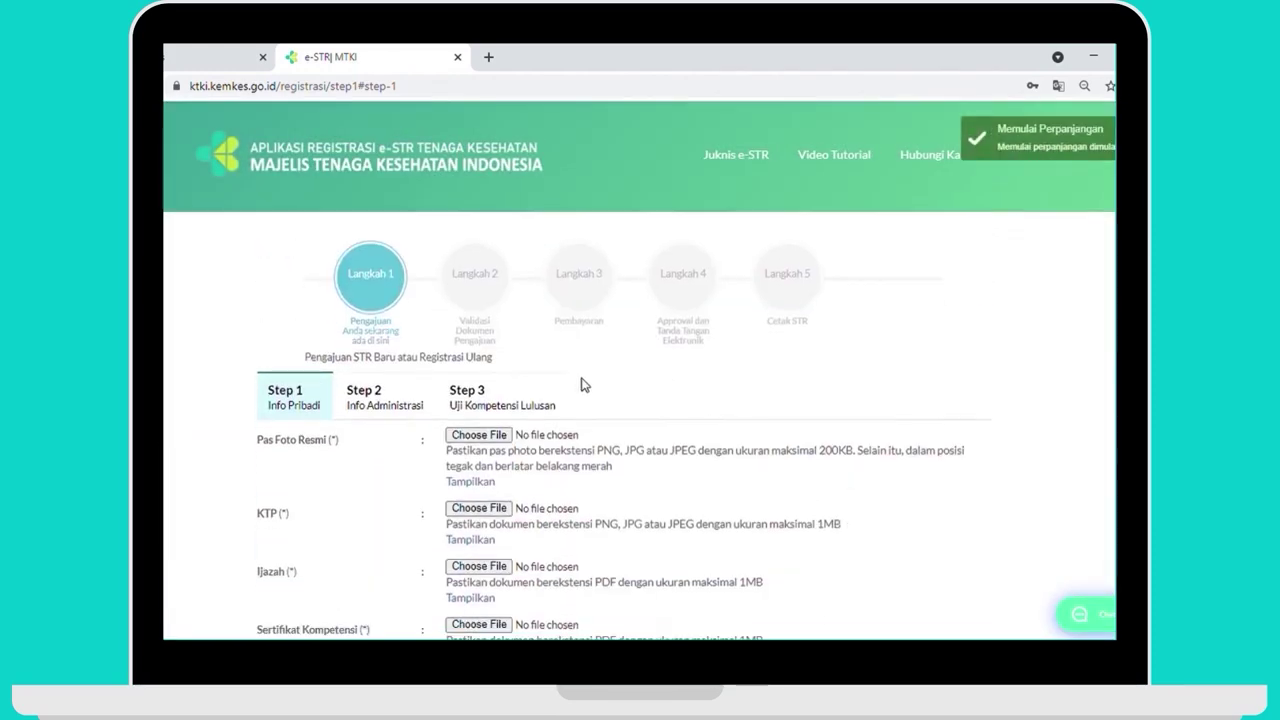
Attach the official photo, diploma, competency certificate, ethics statement and old STR files
scroll(584, 385, "down", 1)
scroll(368, 230, "up", 1)
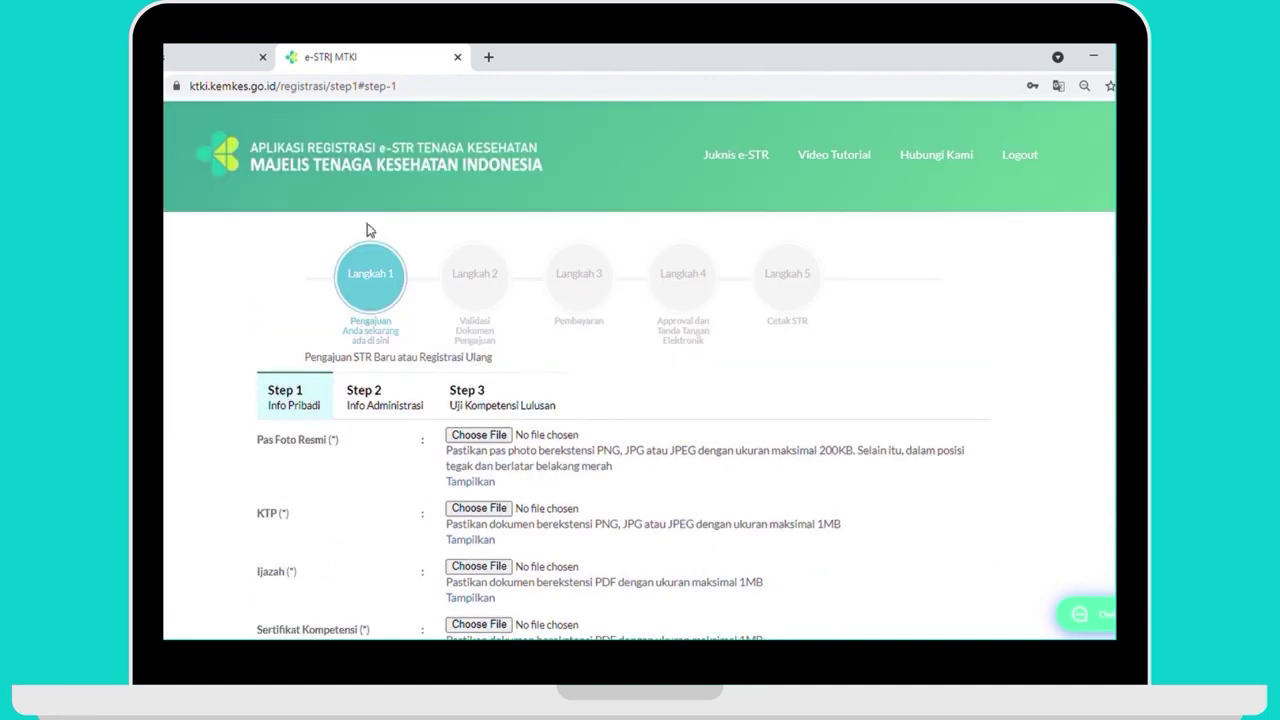
left_click(475, 442)
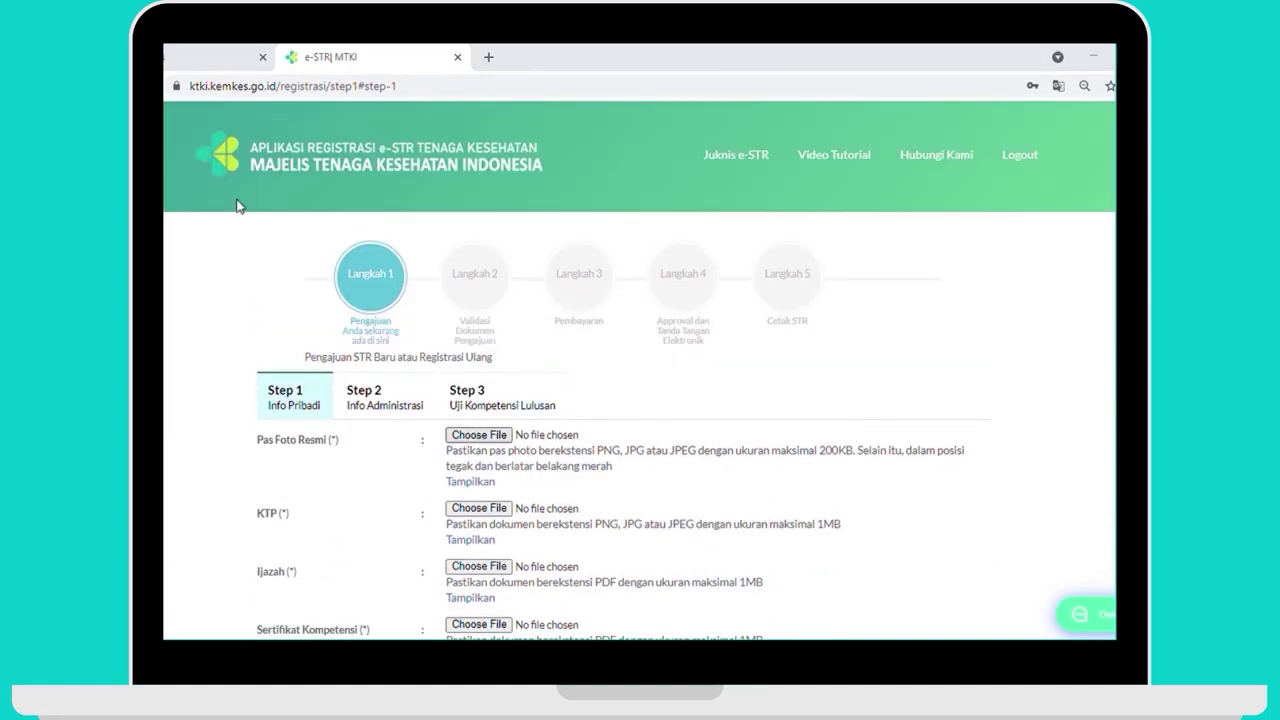
scroll(557, 371, "down", 2)
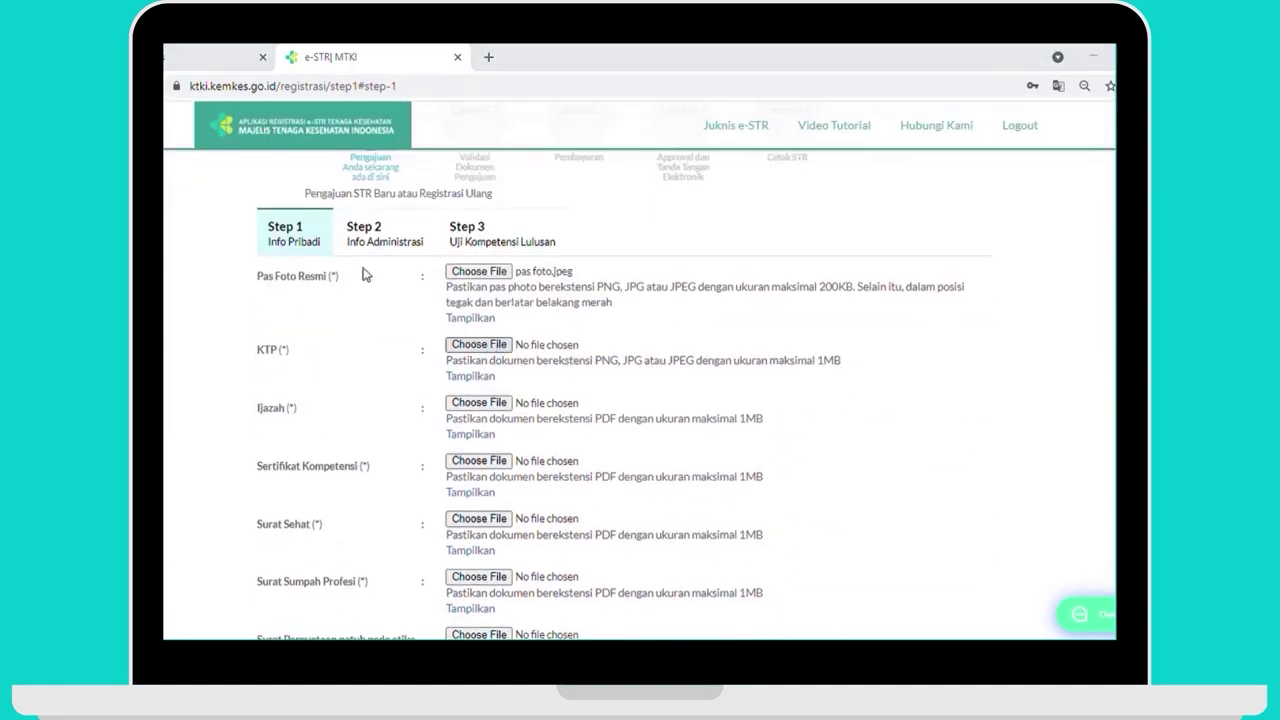
left_click(478, 408)
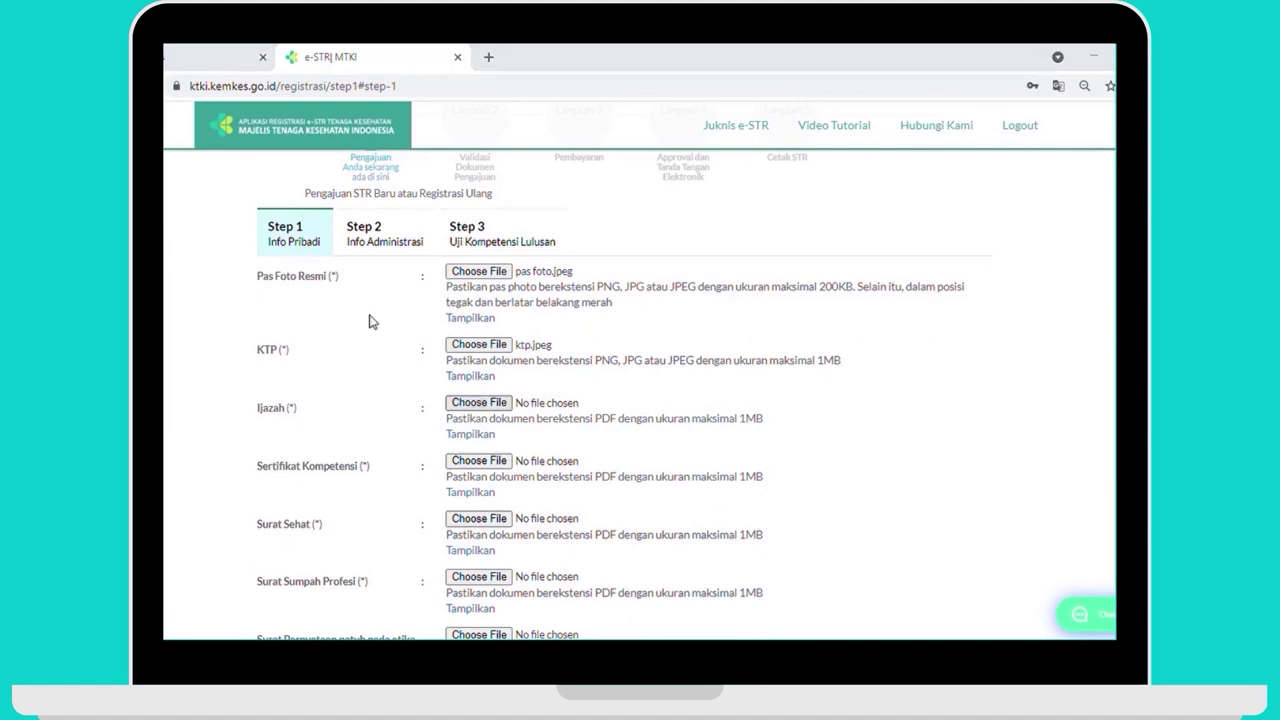
scroll(460, 403, "down", 2)
left_click(486, 300)
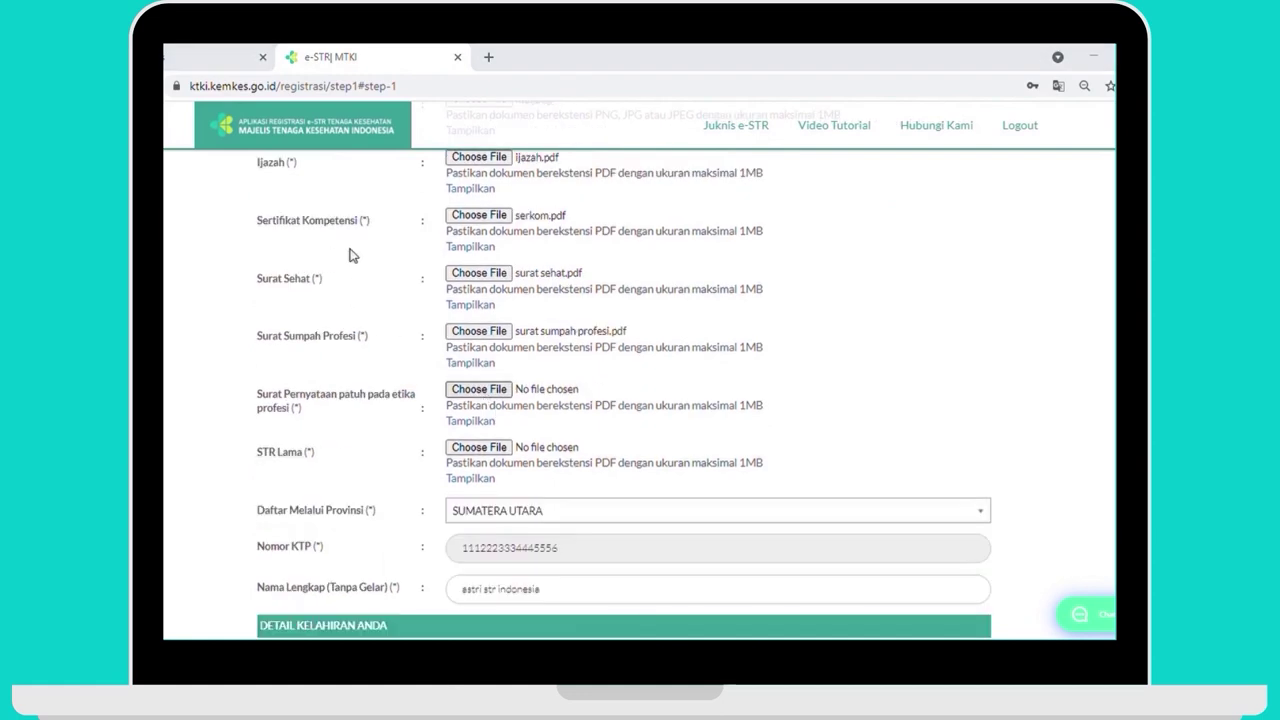
left_click(479, 389)
left_click(479, 447)
scroll(520, 400, "down", 2)
left_click(574, 351)
left_click(510, 391)
scroll(531, 399, "down", 1)
scroll(531, 399, "down", 3)
Enter the home street address in DKI Jakarta, Kota Jakarta Selatan, Kebayoran Baru, Gunung
left_click(503, 345)
type("Jalan hang Jebat")
left_click(497, 384)
type("ja")
left_click(497, 429)
left_click(717, 420)
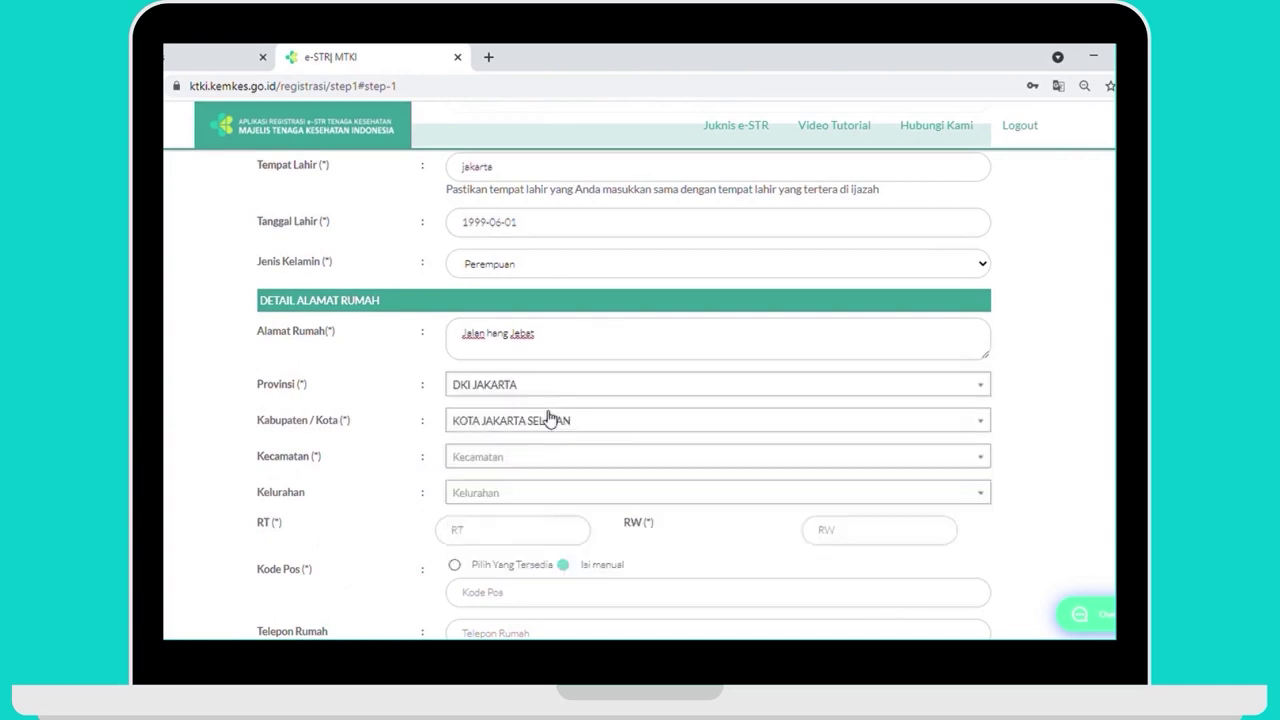
left_click(514, 517)
left_click(717, 374)
left_click(514, 506)
left_click(717, 329)
Fill in RT 01, RW 01, the postal code and the mobile number
left_click(509, 463)
type("01")
left_click(880, 366)
type("01")
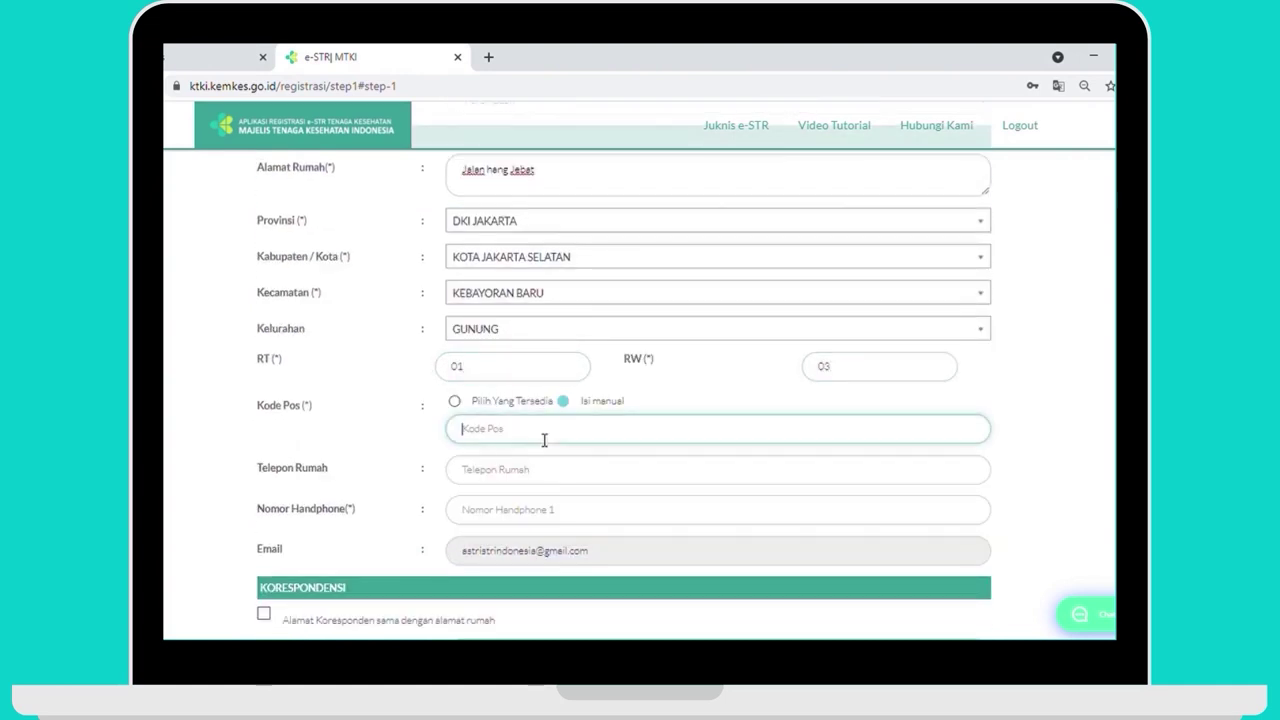
left_click(543, 428)
type("123456")
scroll(540, 400, "down", 2)
left_click(534, 346)
type("0812345678")
scroll(500, 451, "down", 1)
Reuse the home address for correspondence and continue to Step 2
left_click(263, 368)
scroll(571, 414, "down", 2)
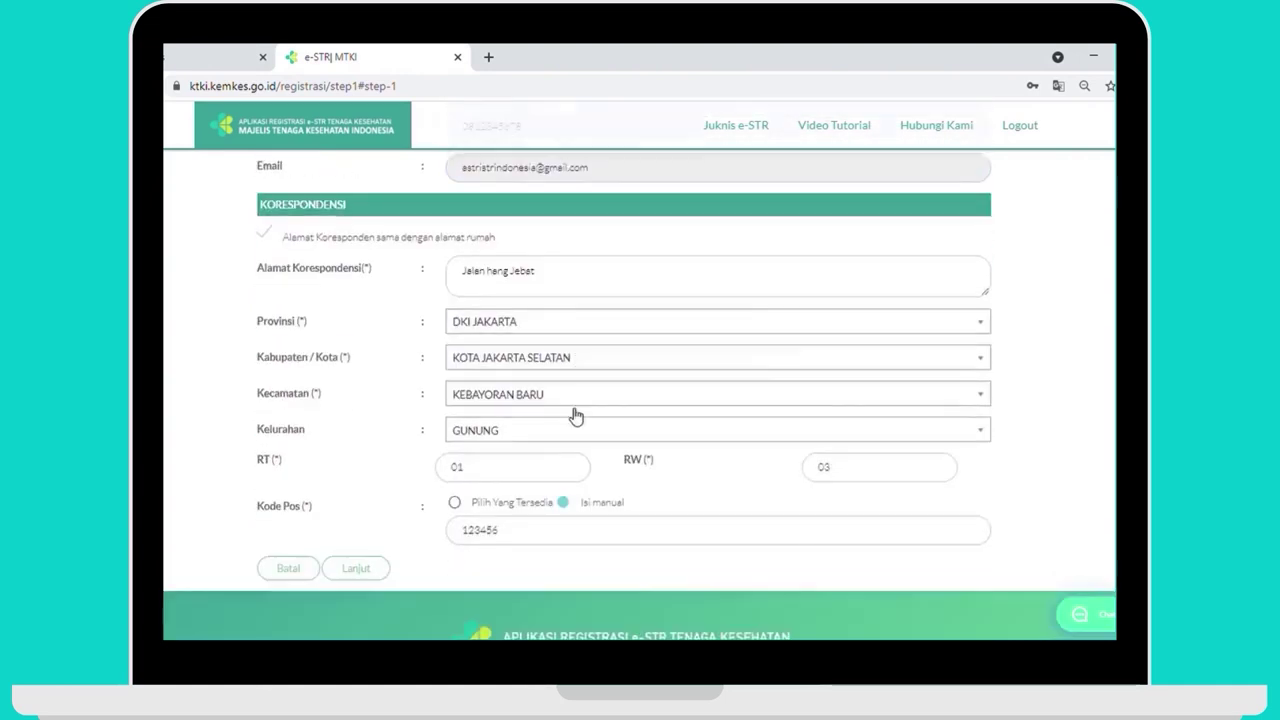
scroll(571, 414, "down", 1)
left_click(349, 457)
scroll(875, 307, "up", 4)
scroll(856, 299, "down", 2)
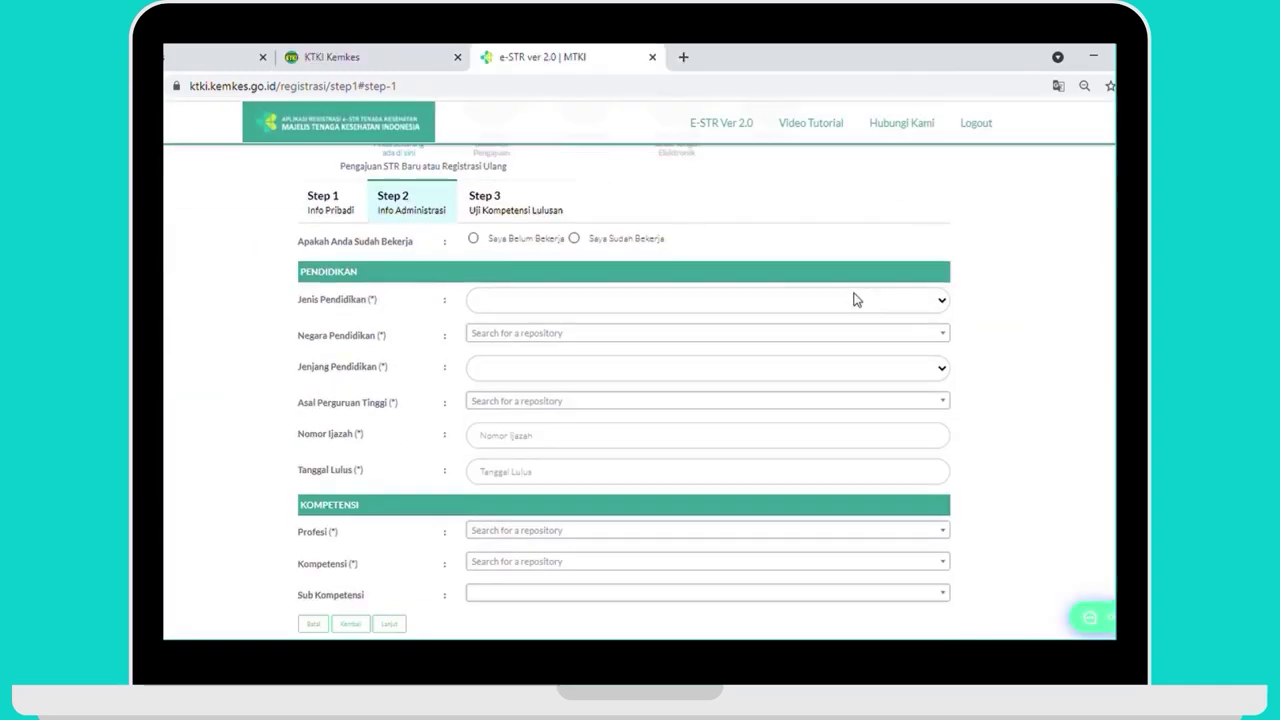
Mark the applicant as not yet working, with domestic DIII education in Indonesia
left_click(474, 240)
left_click(529, 300)
left_click(530, 320)
left_click(531, 333)
type("ind")
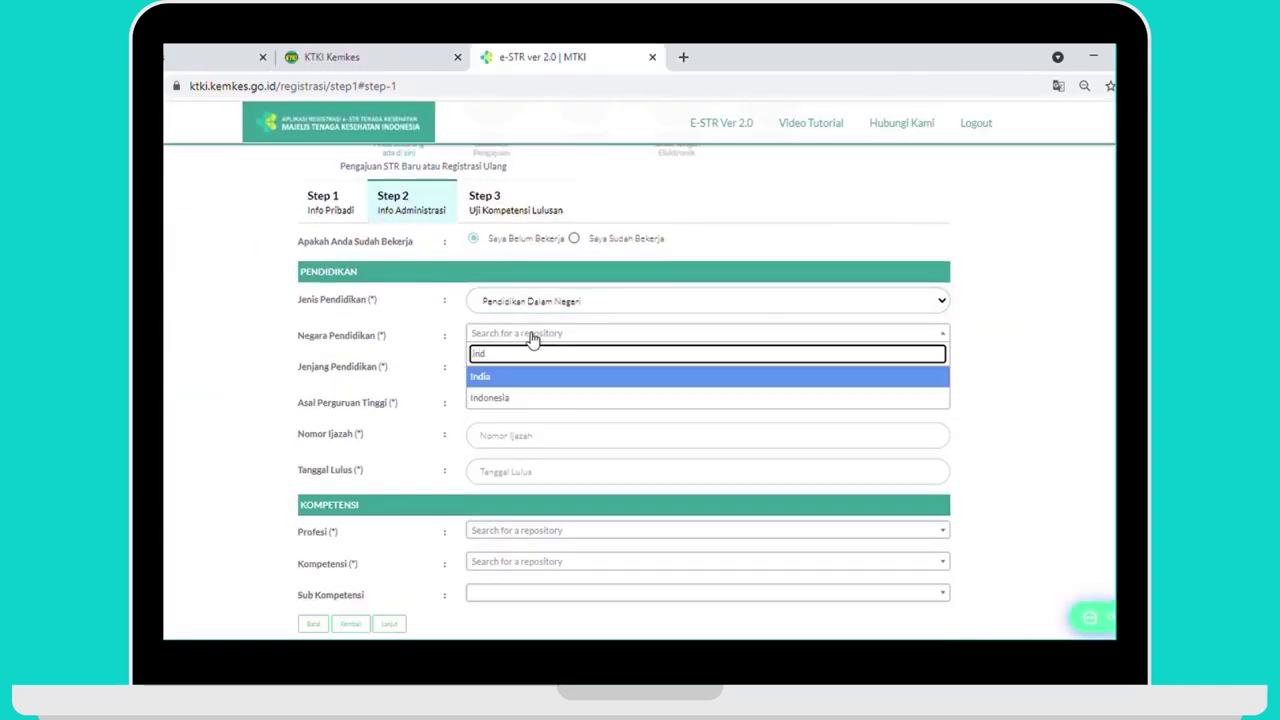
left_click(502, 398)
left_click(530, 368)
left_click(523, 398)
Select Poltekkes Kemenkes Jakarta III as the university
left_click(523, 401)
type("polte")
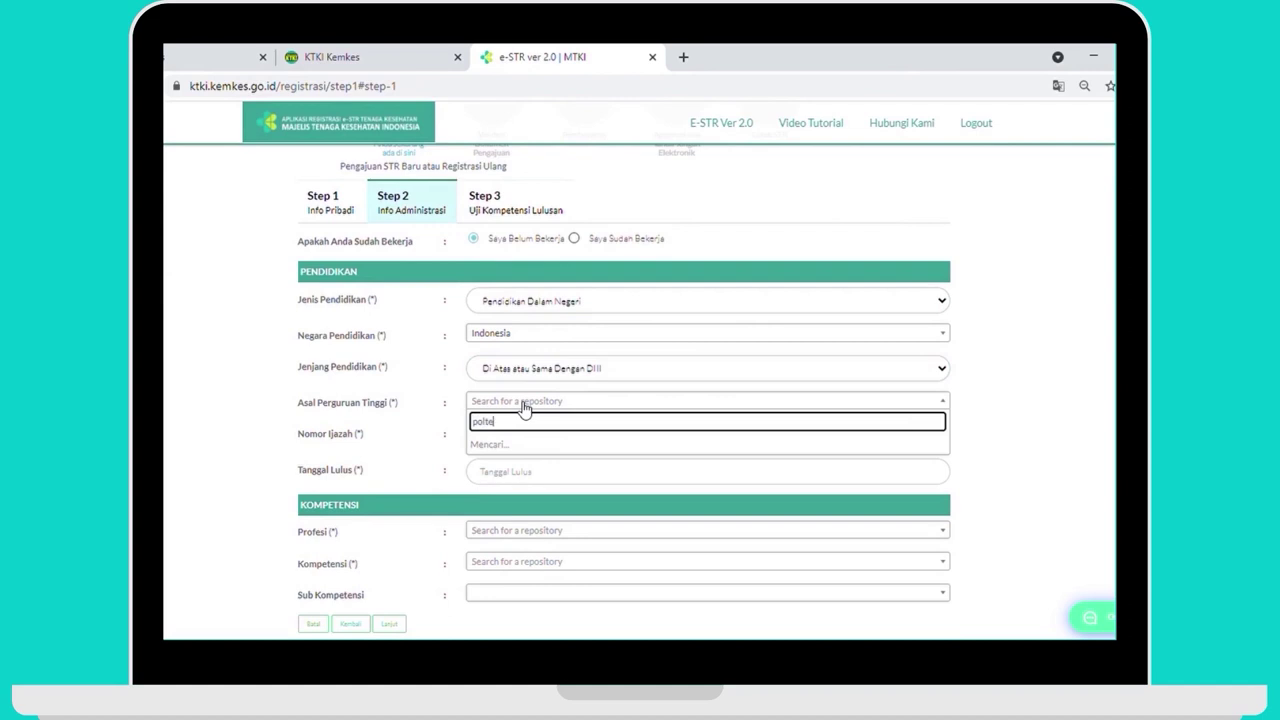
type("kkes jakar")
key("BackSpace")
key("BackSpace")
key("BackSpace")
key("BackSpace")
key("BackSpace")
key("BackSpace")
scroll(643, 417, "down", 2)
scroll(643, 417, "down", 2)
left_click(643, 417)
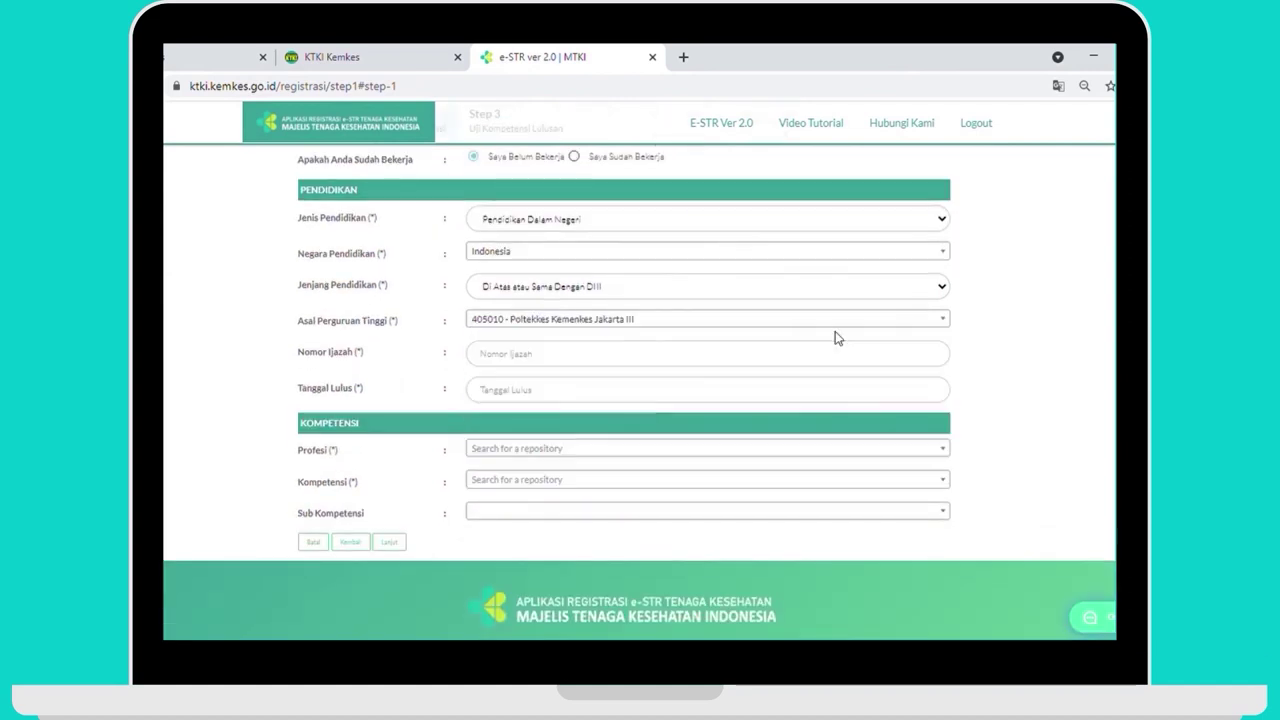
scroll(478, 395, "up", 2)
Enter diploma number 123456 and graduation date 2010-01-20
left_click(512, 445)
type("123456")
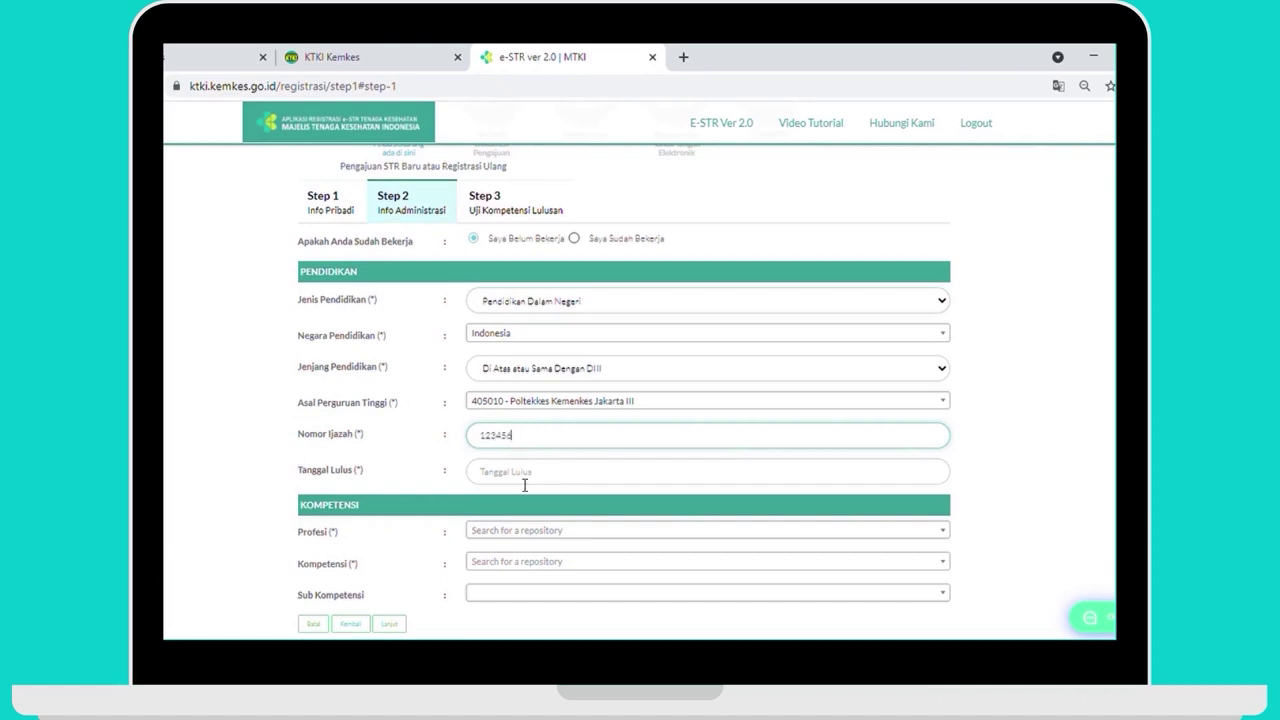
left_click(523, 480)
left_click_drag(526, 481, 457, 478)
type("2010-01-20")
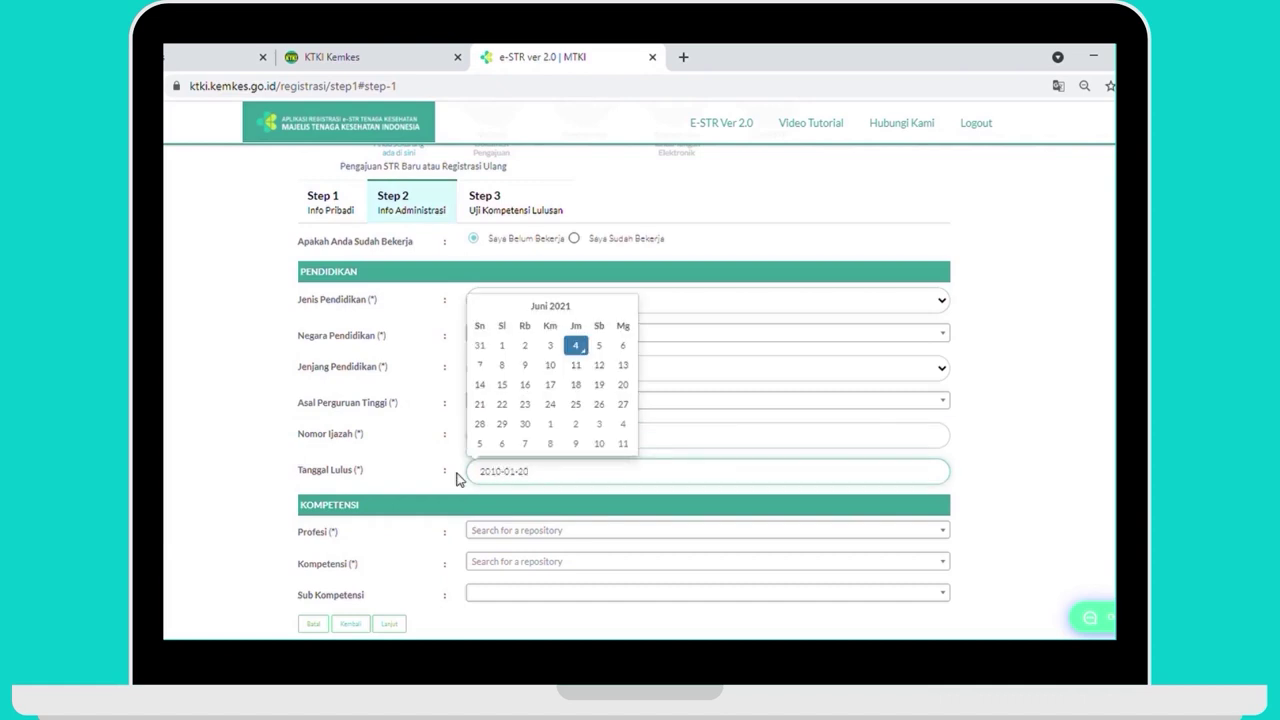
Set profession Perawat and competency Ahli Madya Keperawatan (D3), then continue to Step 3
left_click(543, 540)
type("per")
left_click(500, 489)
scroll(500, 489, "down", 2)
left_click(506, 486)
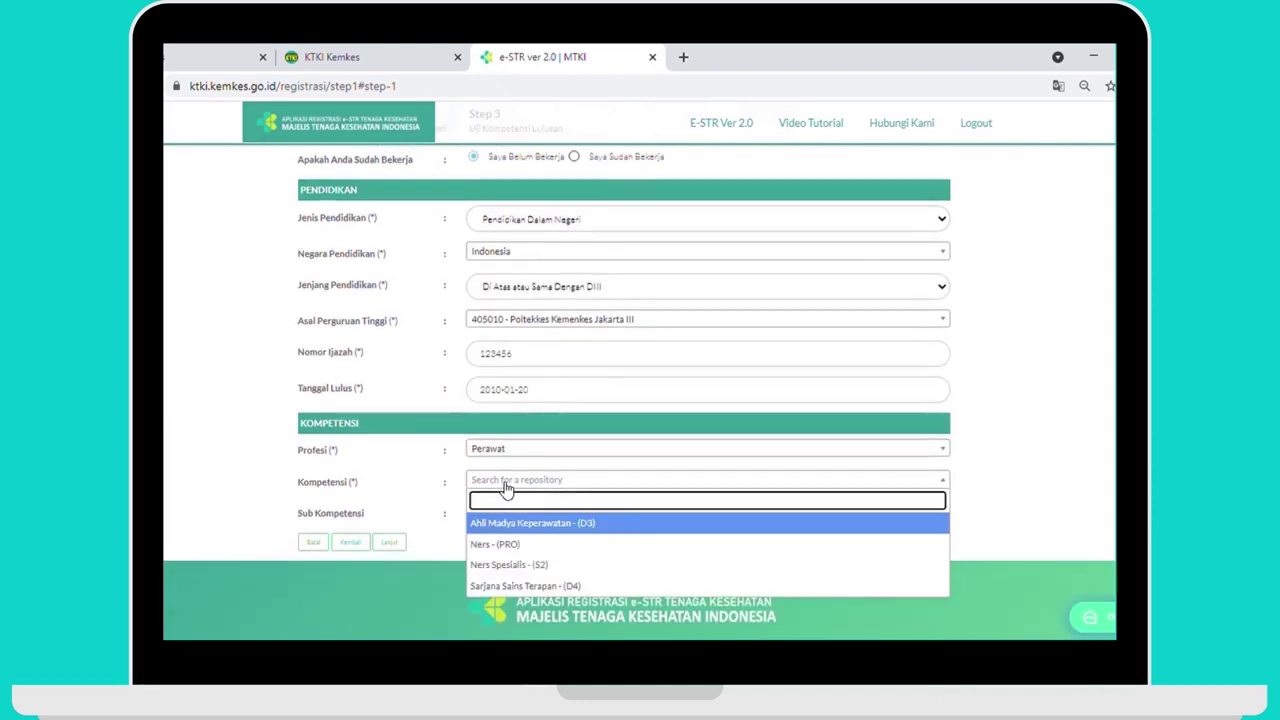
left_click(522, 524)
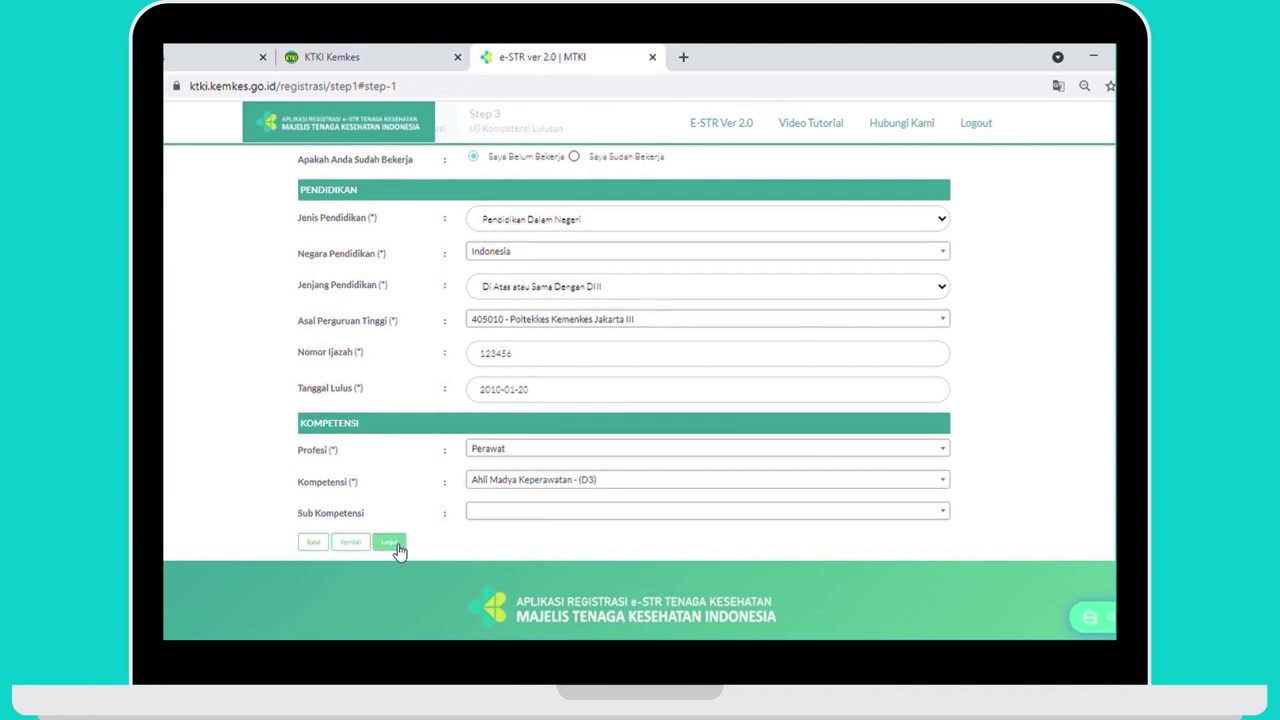
left_click(389, 543)
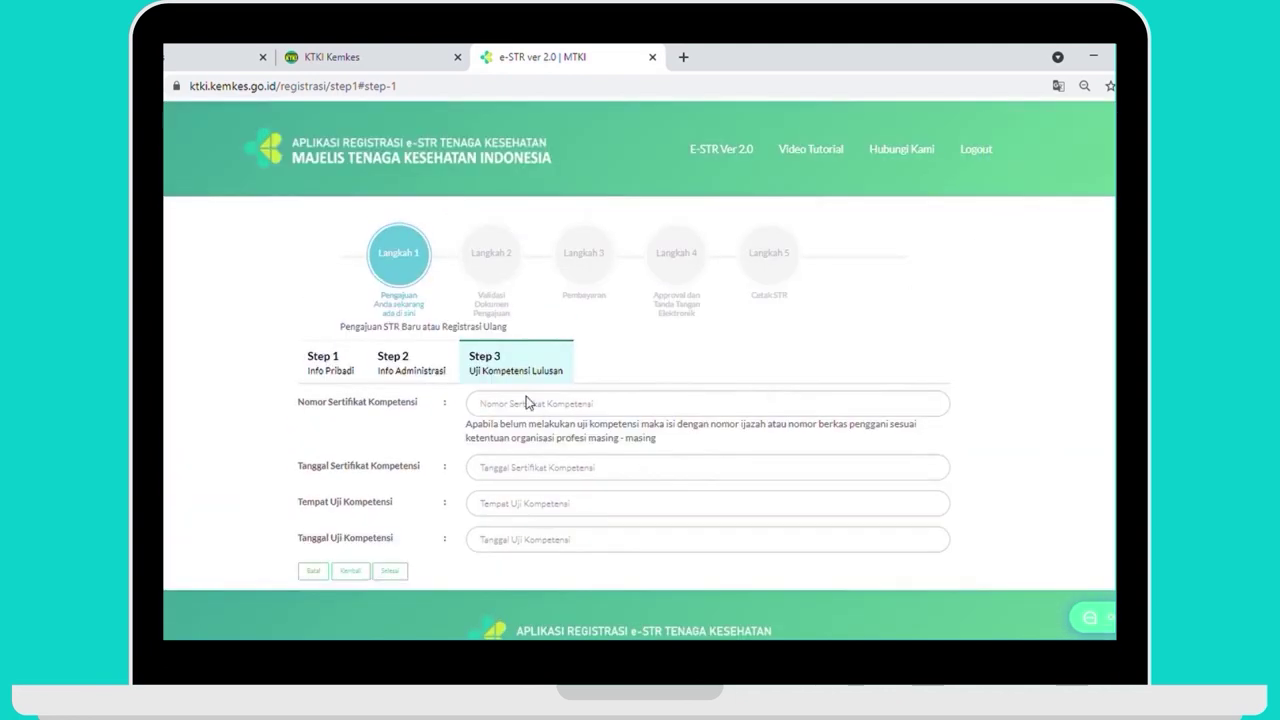
Enter certificate 123456 dated 2012-01-20 and test place Poltekkes Jakarta
left_click(496, 404)
type("123456")
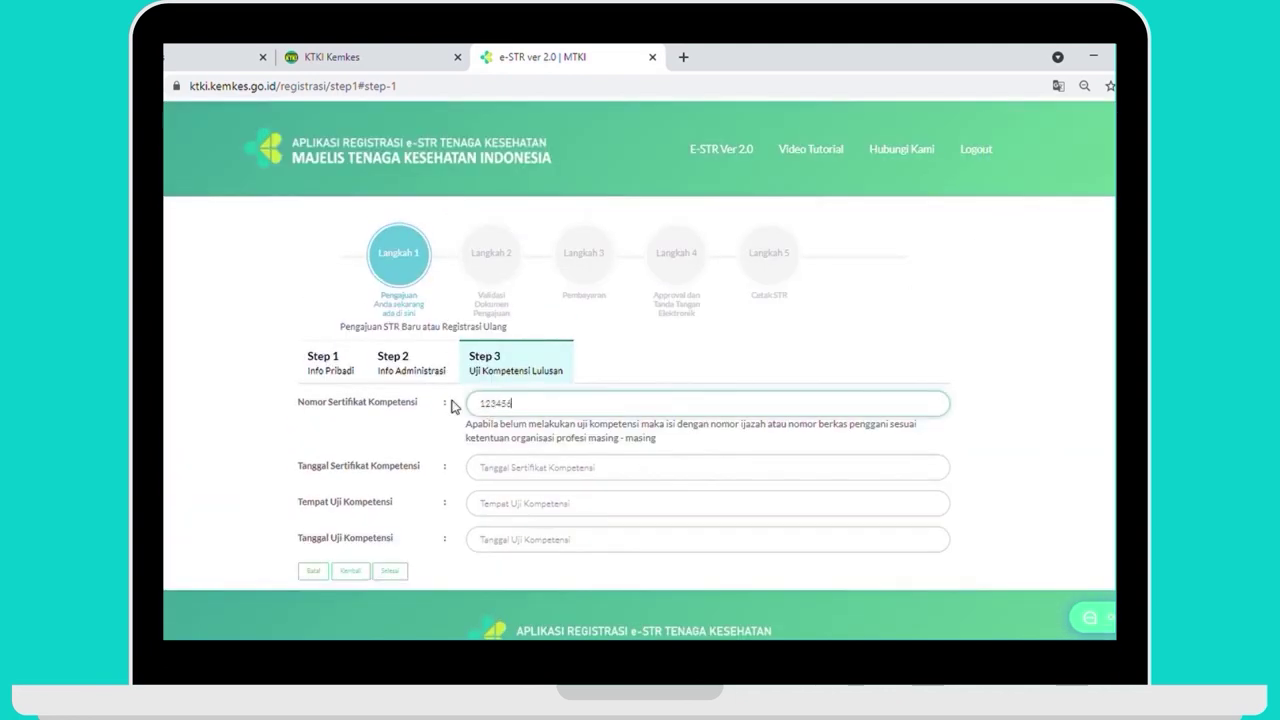
left_click(522, 481)
left_click_drag(523, 480, 484, 487)
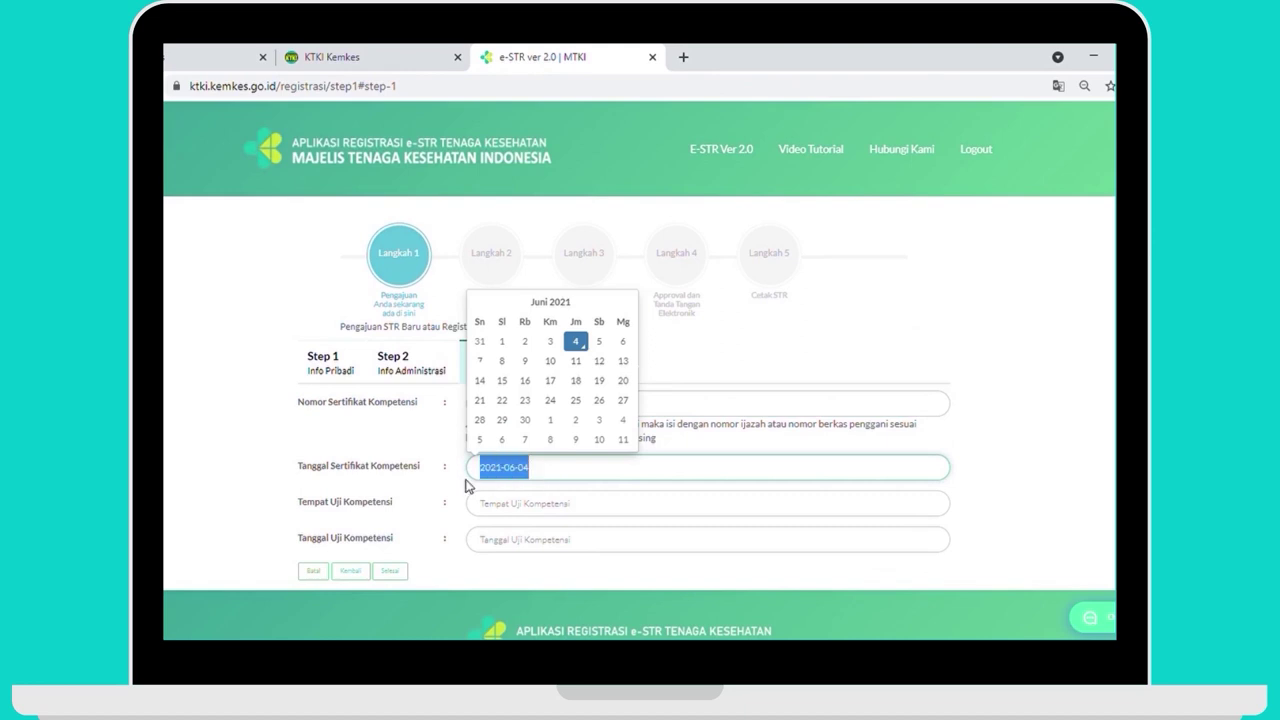
type("201")
left_click(520, 504)
type("Pol")
key("BackSpace")
key("BackSpace")
key("BackSpace")
type("Poltekkes Tea")
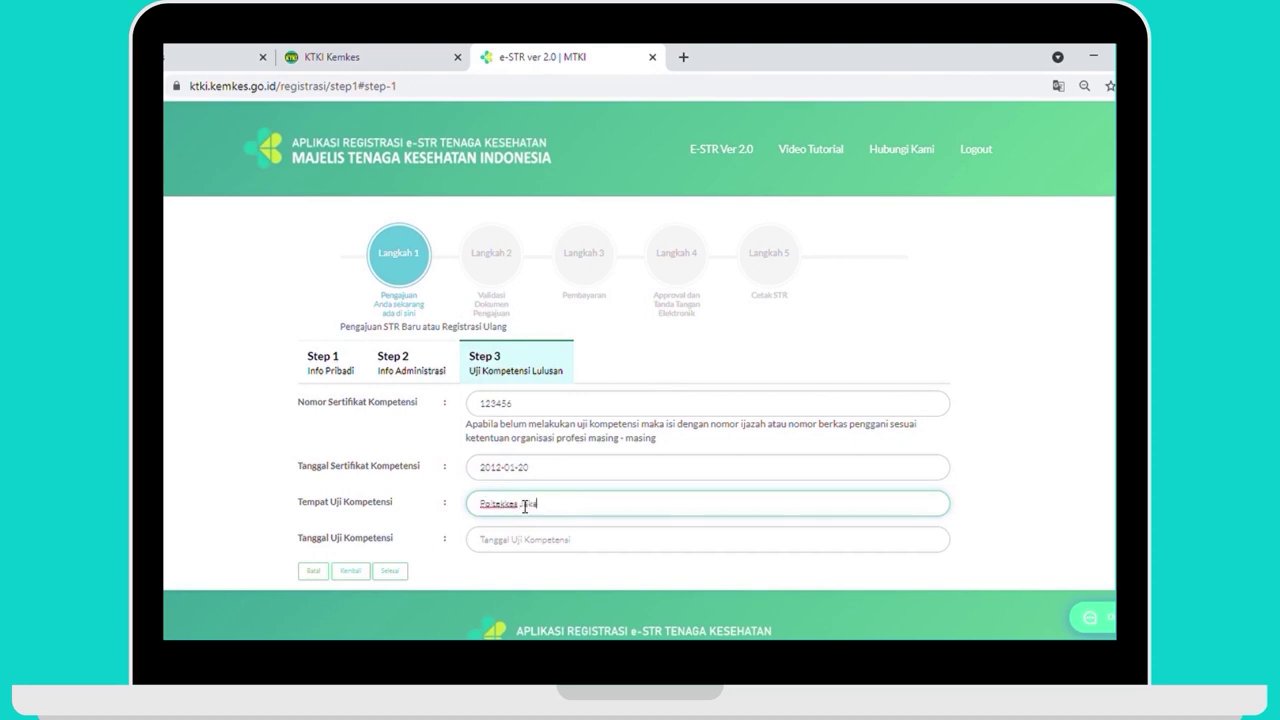
Set the competency test date to 2012-01-20
left_click(543, 546)
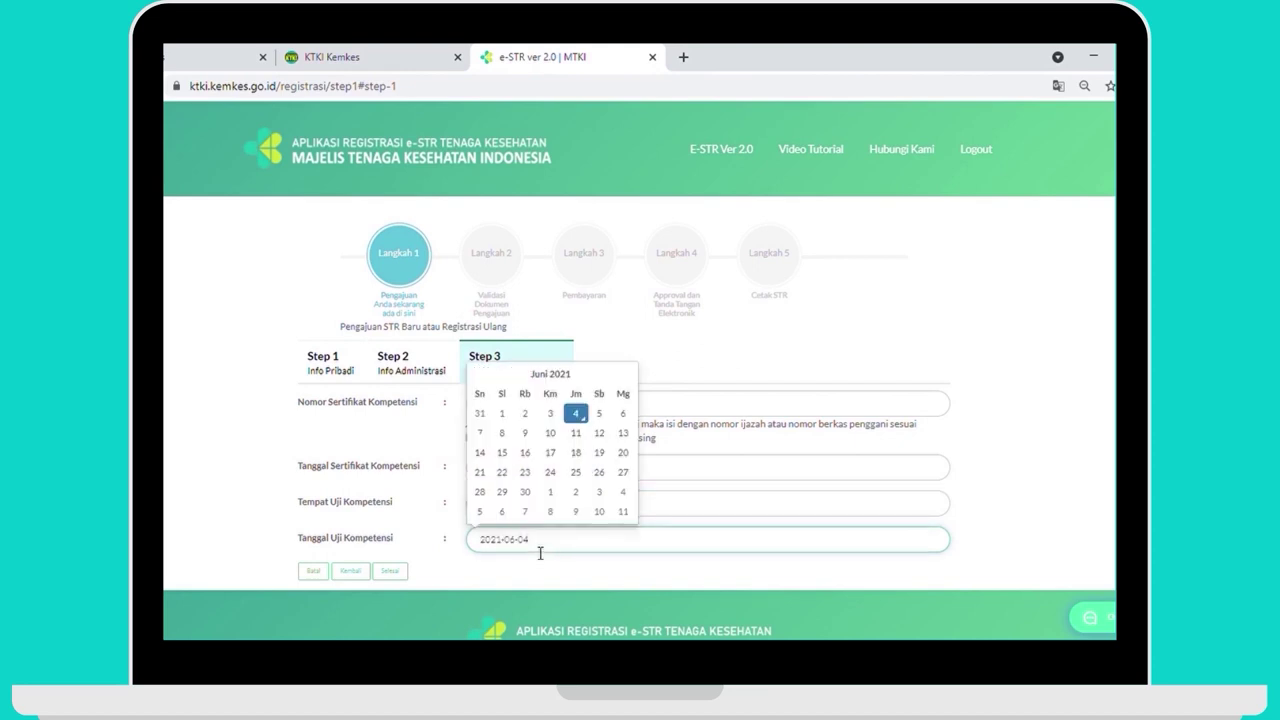
left_click_drag(540, 553, 462, 550)
type("2")
left_click(464, 552)
Submit Step 3, review the STR preview and accept the data-accuracy consent
left_click(393, 573)
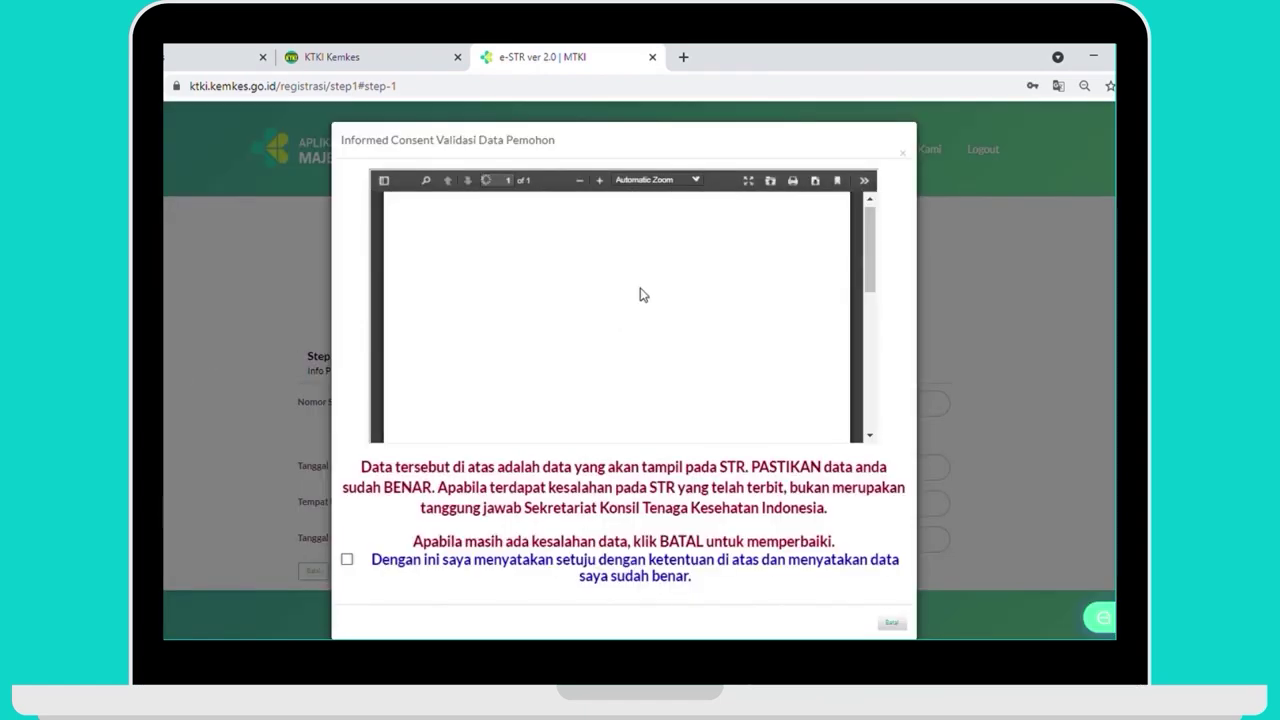
scroll(629, 281, "down", 10)
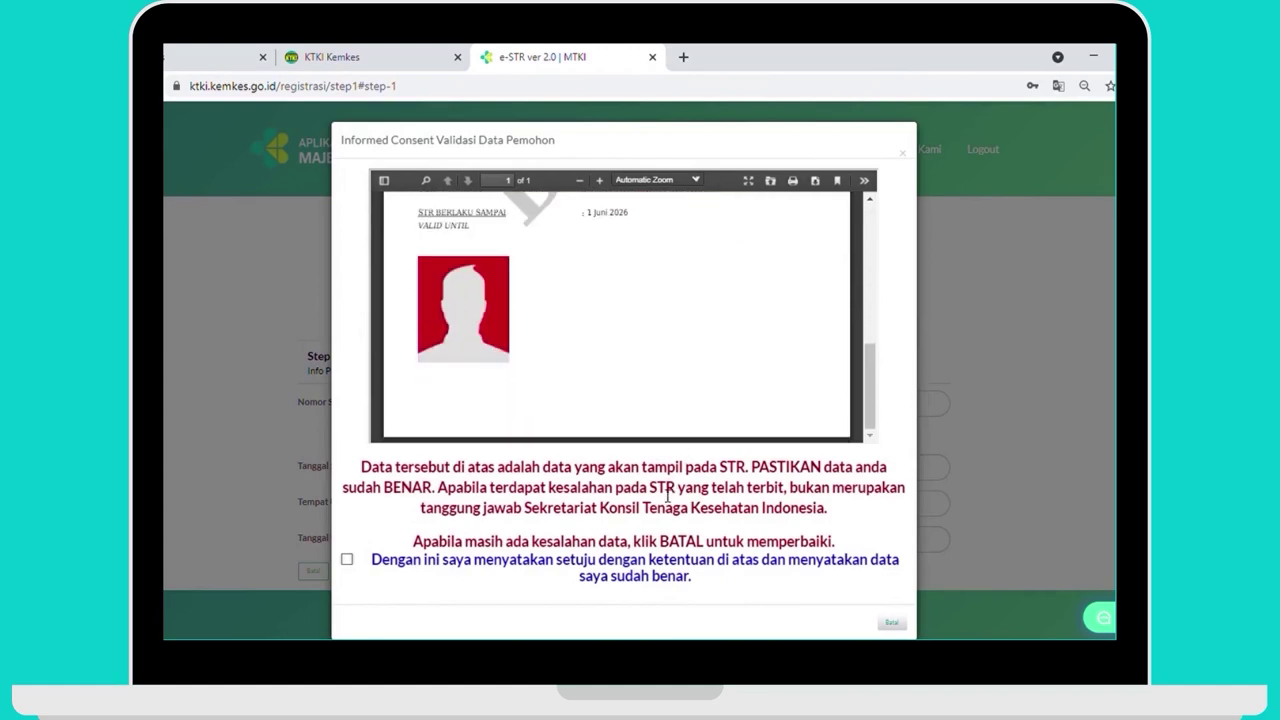
scroll(668, 497, "down", 1)
left_click(346, 538)
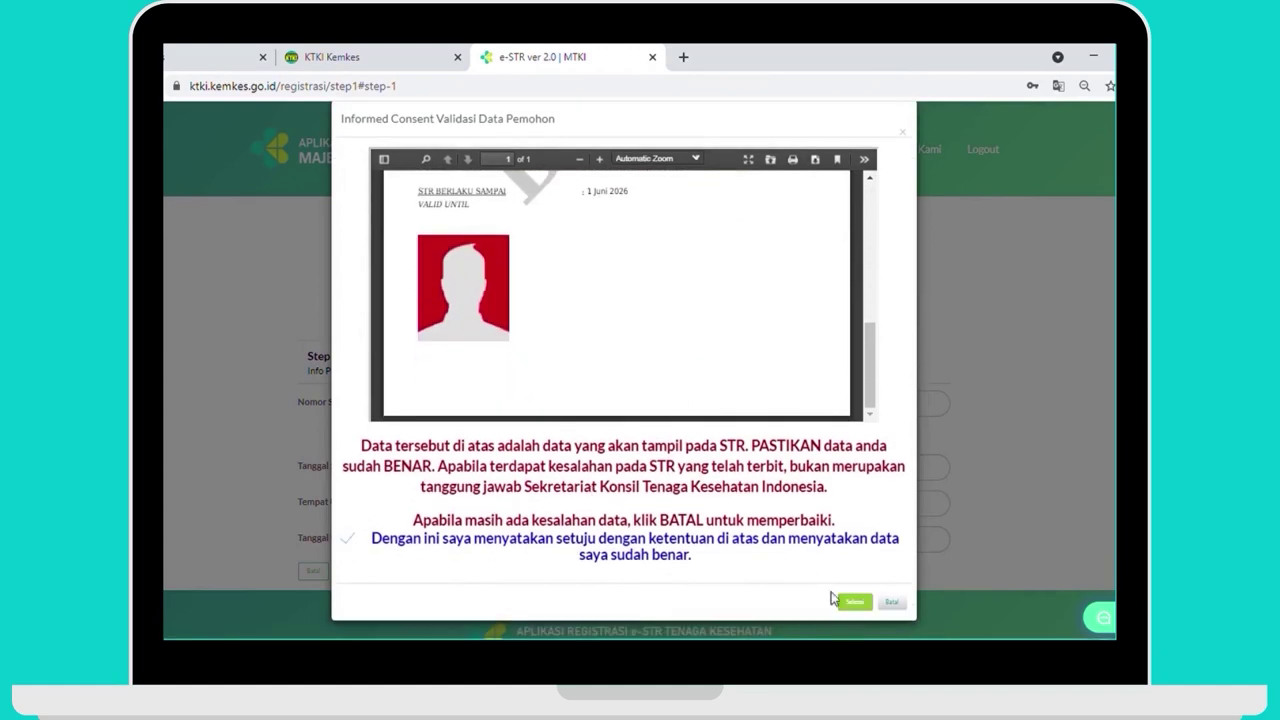
left_click(852, 601)
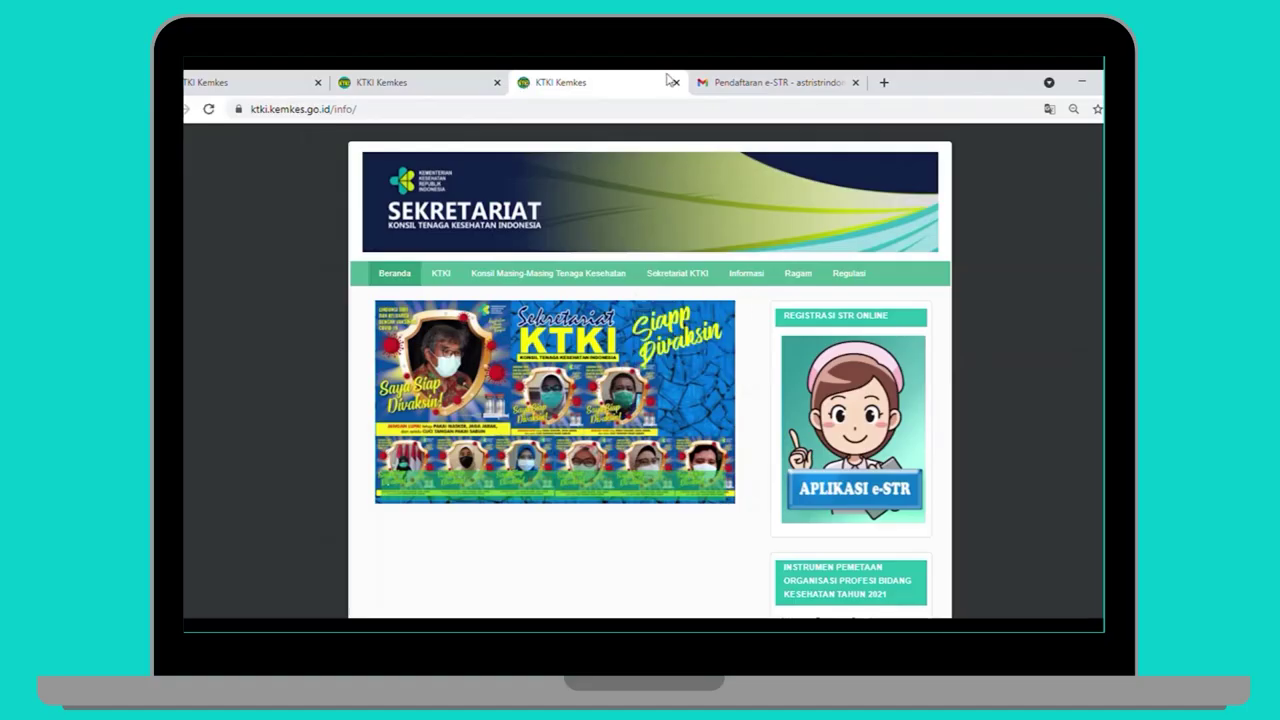
Close the finished tab and reopen the e-STR login page from the KTKI site
left_click(673, 82)
left_click(845, 492)
left_click(563, 236)
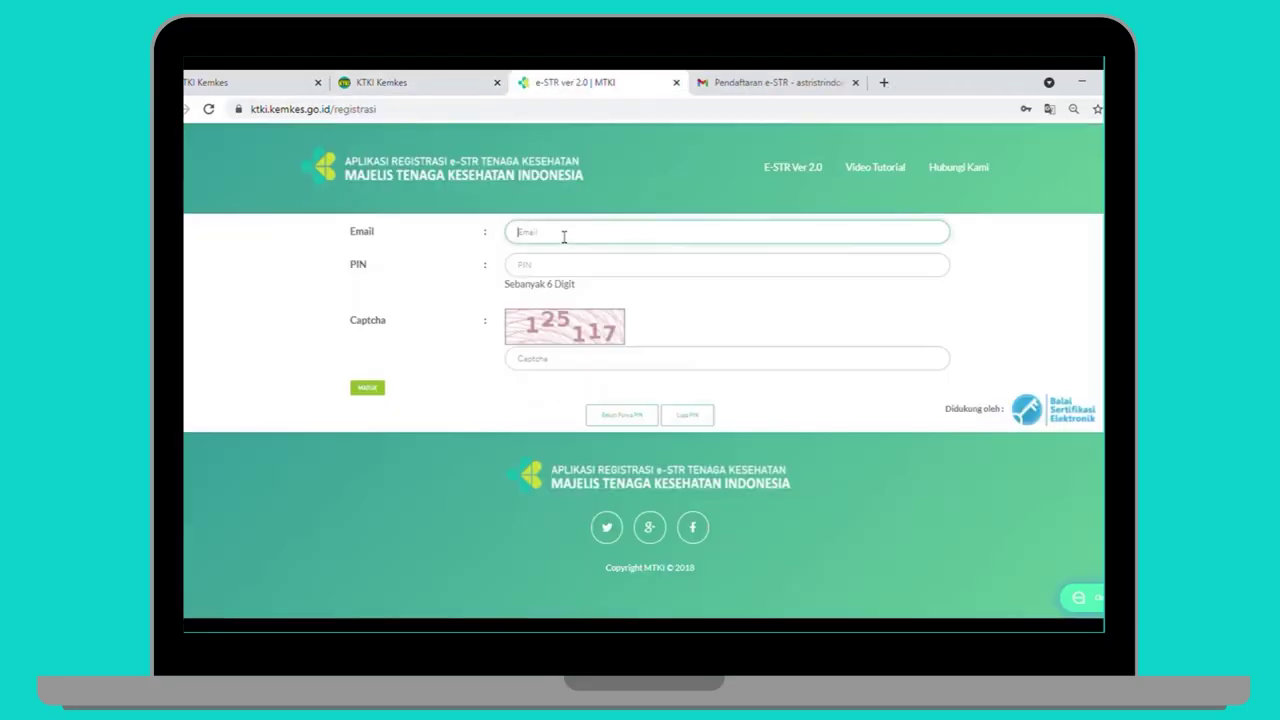
Log back in and check the status, showing approval with a Rp 100.000 billing code
left_click(556, 258)
left_click(565, 268)
left_click(567, 358)
left_click(385, 389)
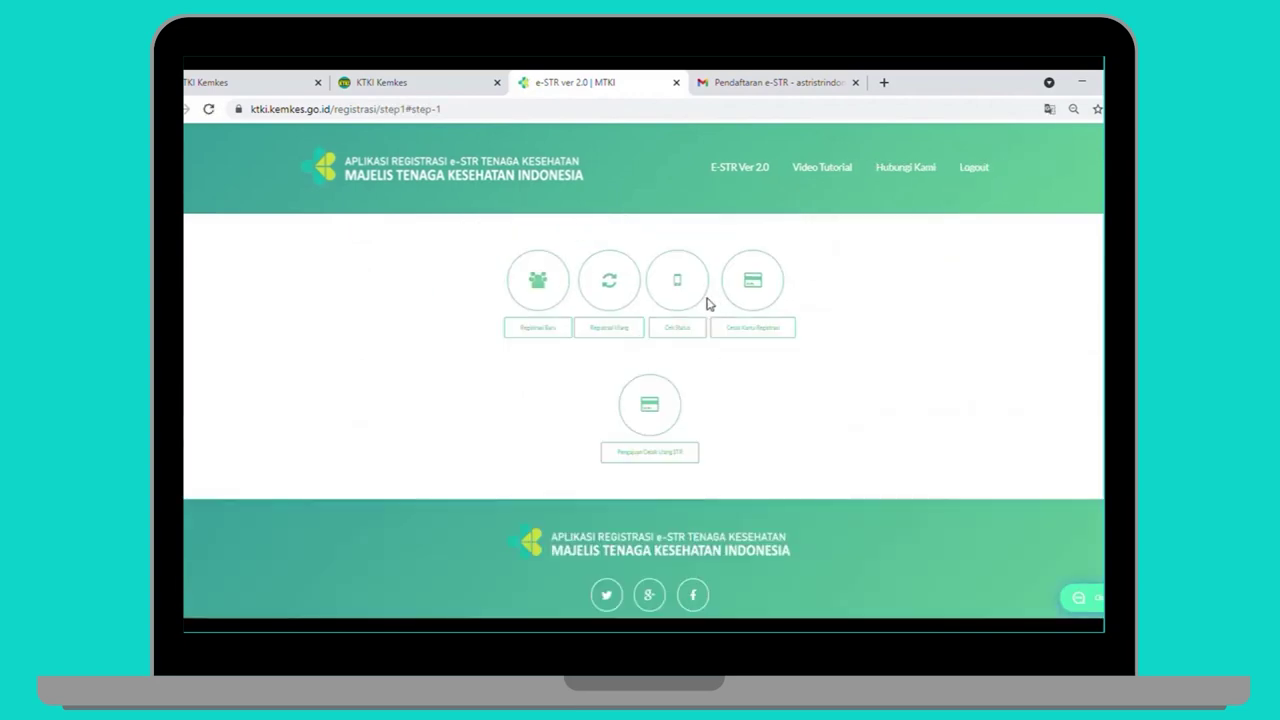
left_click(683, 330)
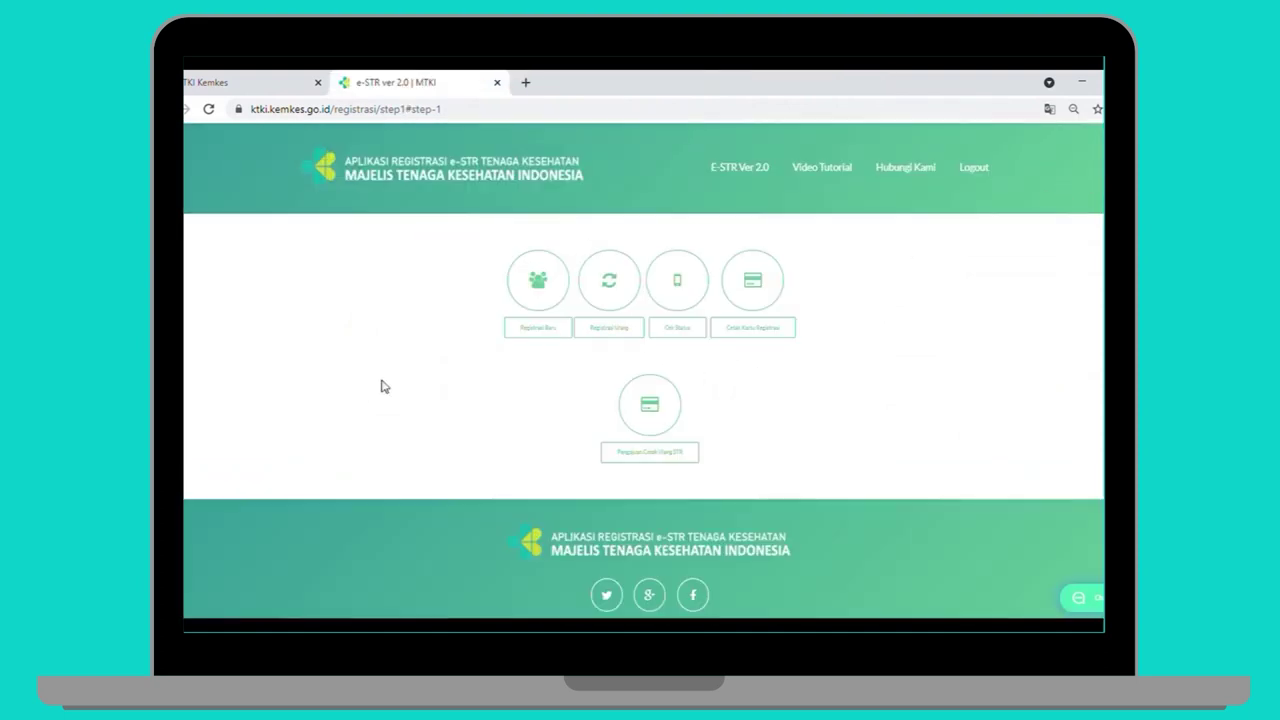
left_click(687, 334)
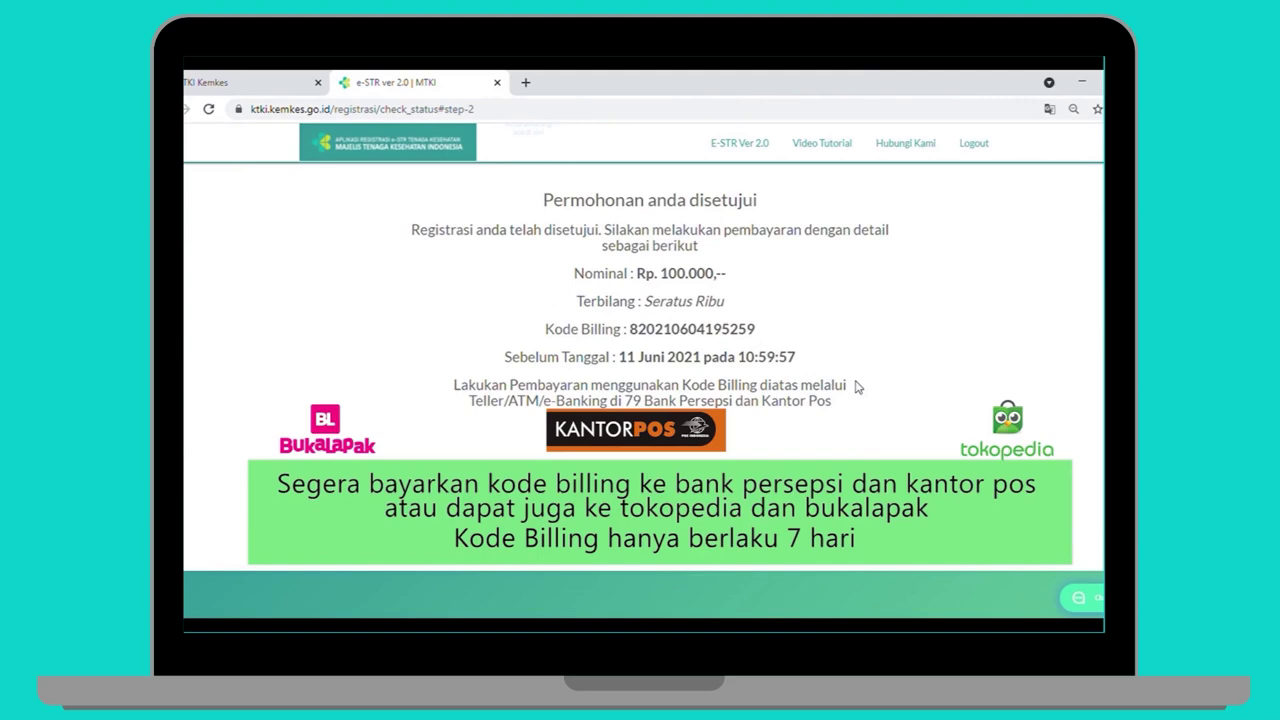
Request e-STR printing, read the OTP e-mail in Gmail, and return to the OTP form
scroll(858, 387, "up", 2)
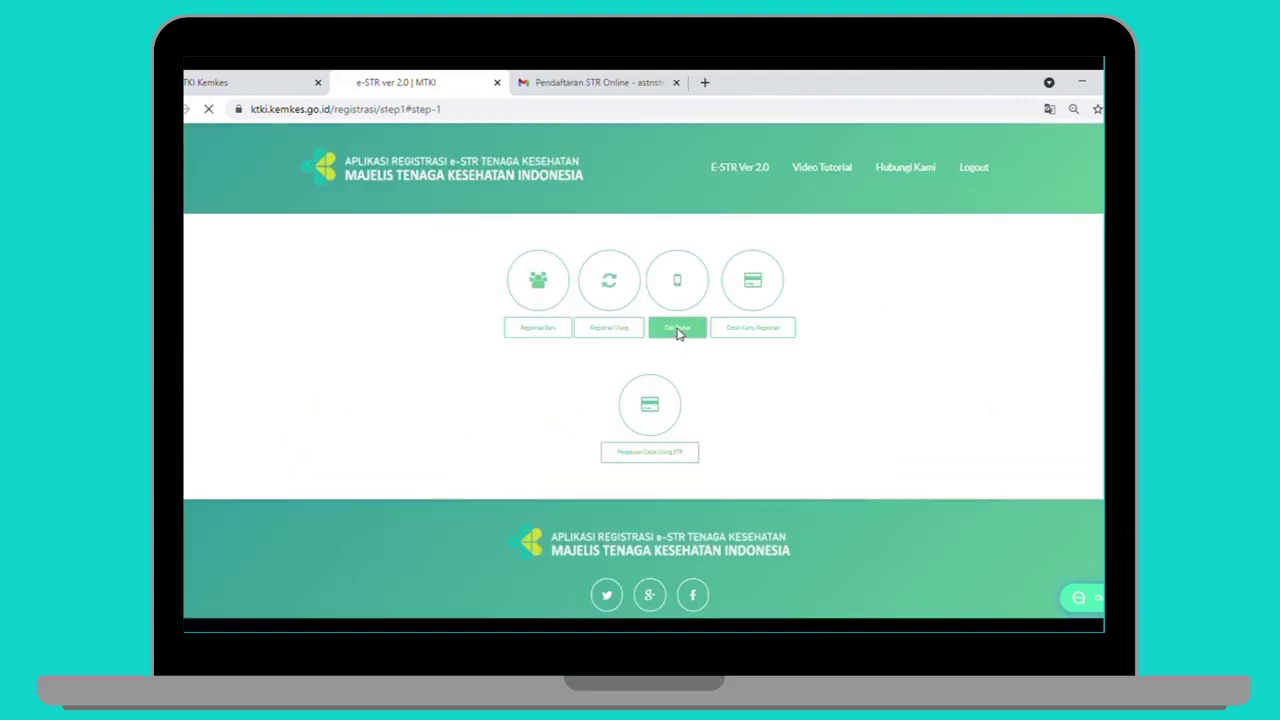
left_click(682, 334)
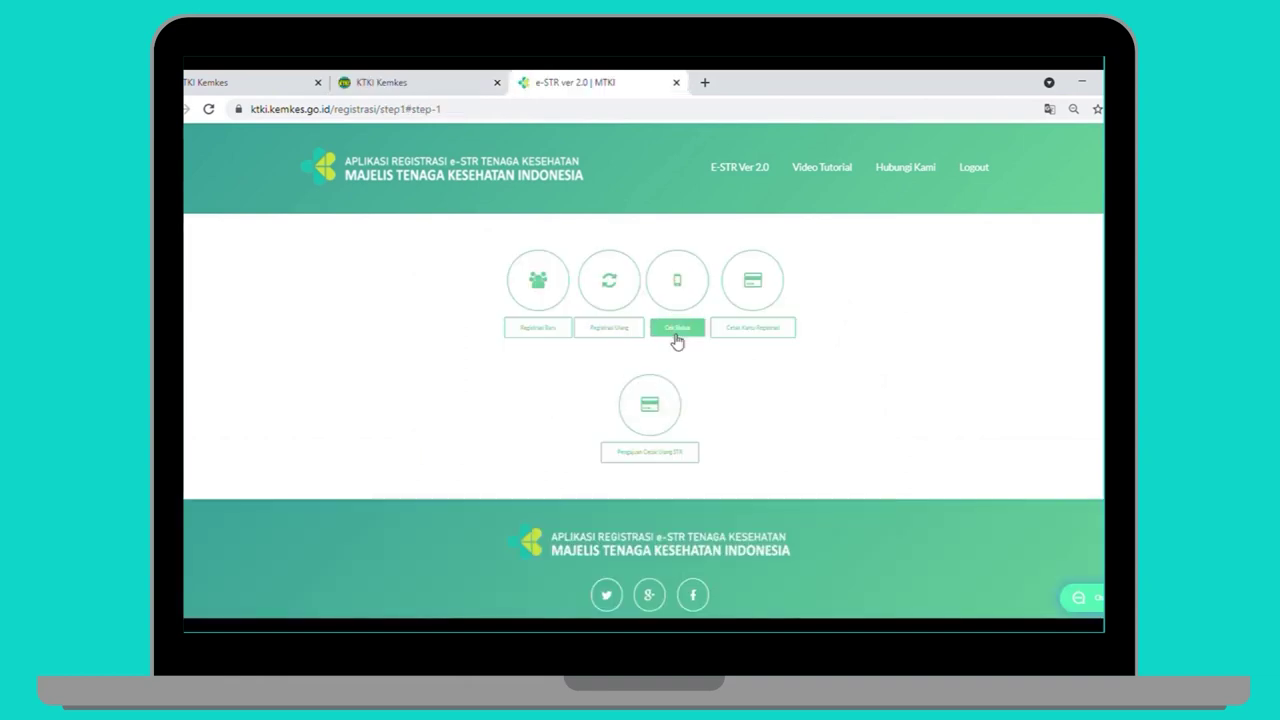
left_click(677, 341)
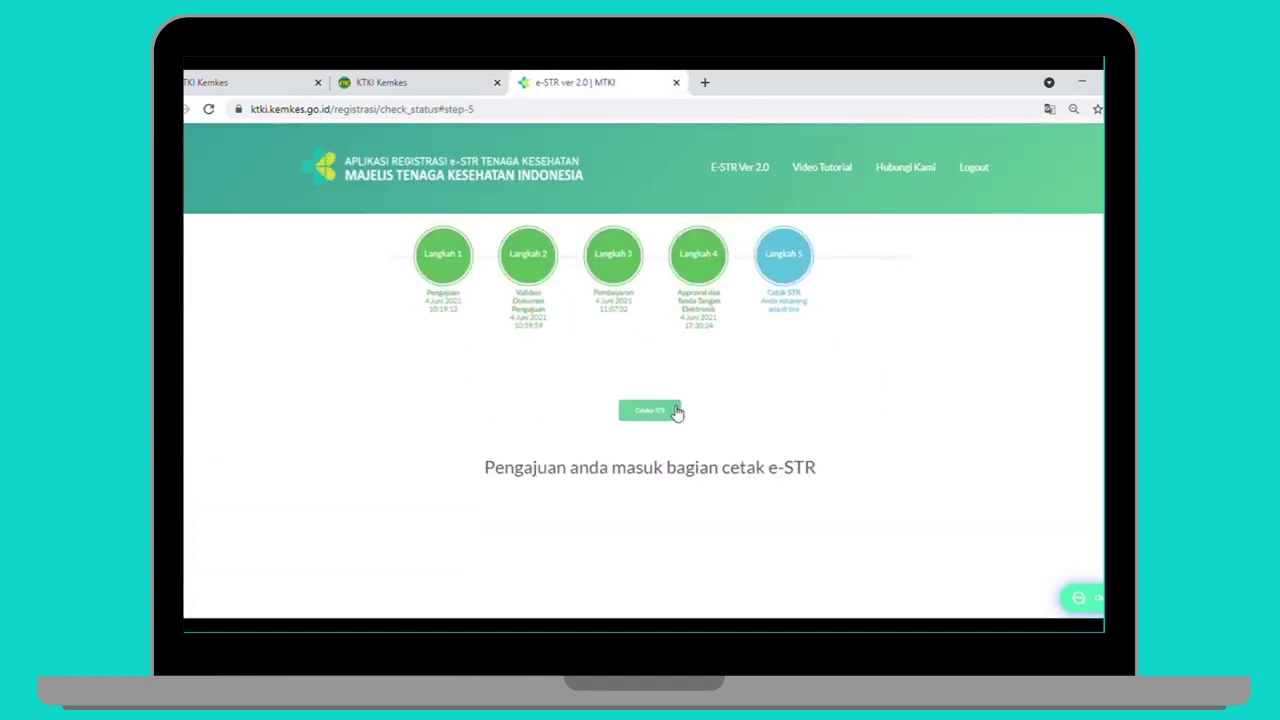
left_click(672, 410)
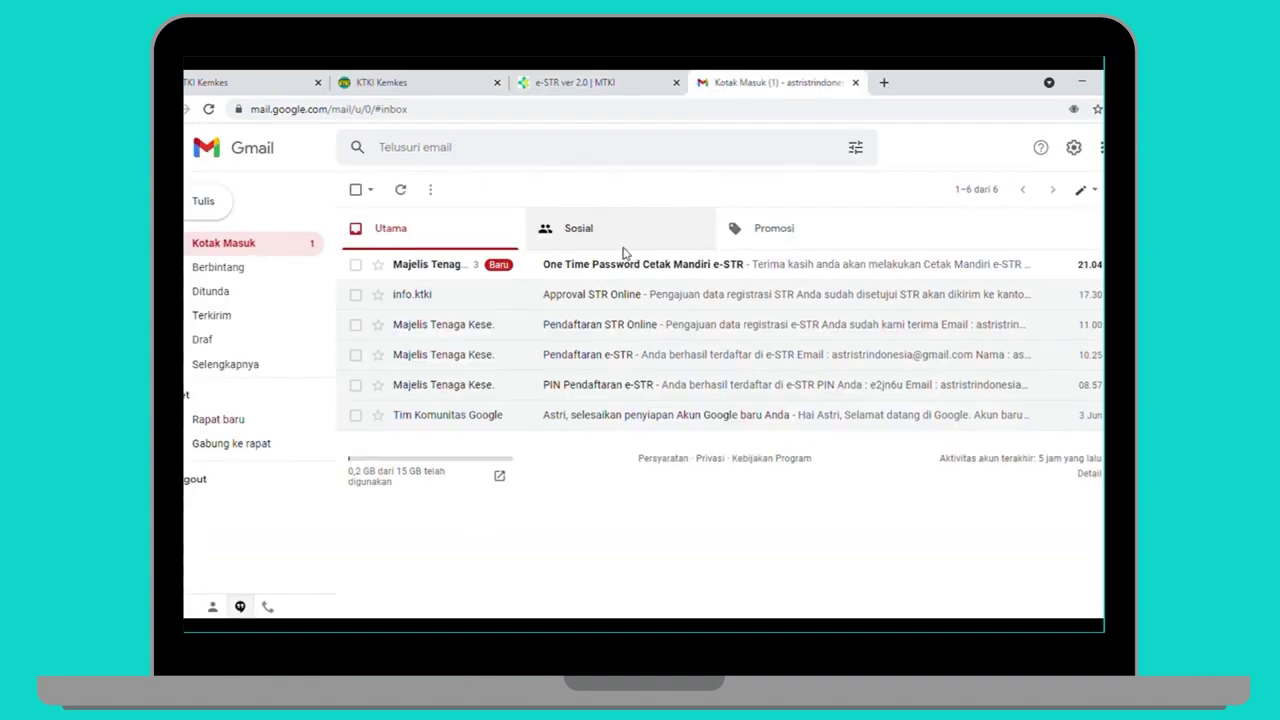
left_click(438, 264)
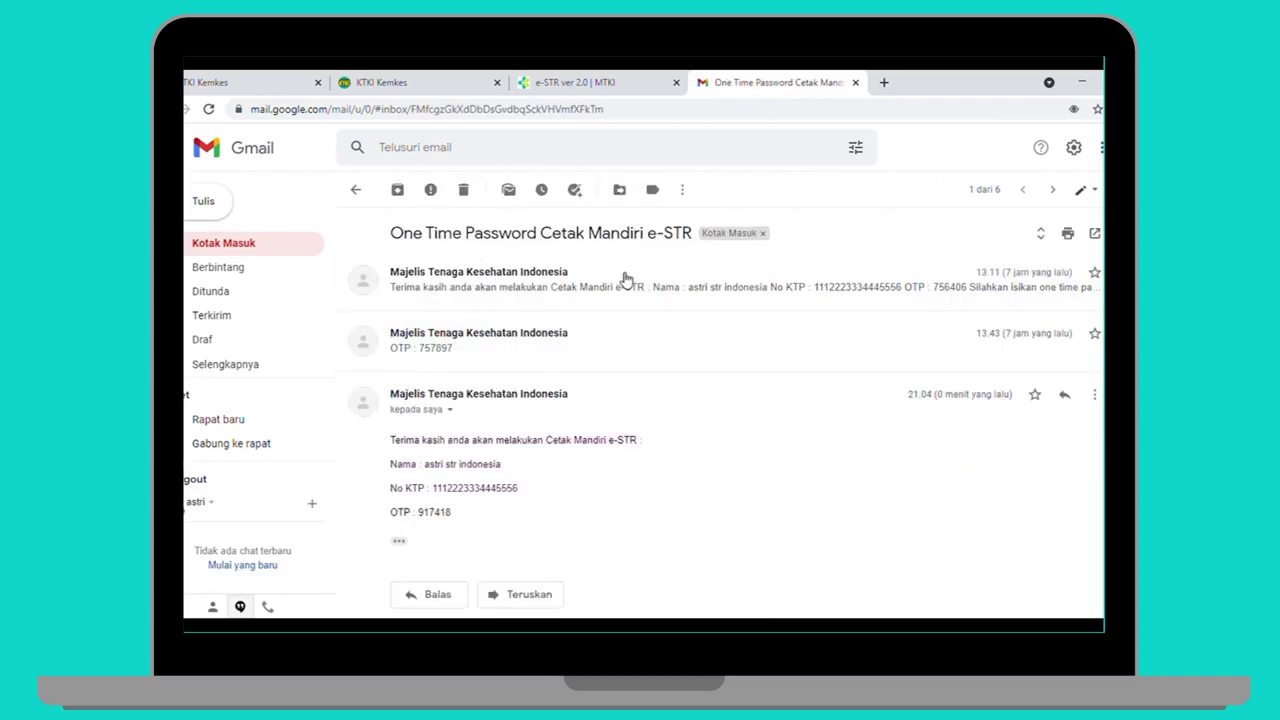
key("ctrl+shift+Tab")
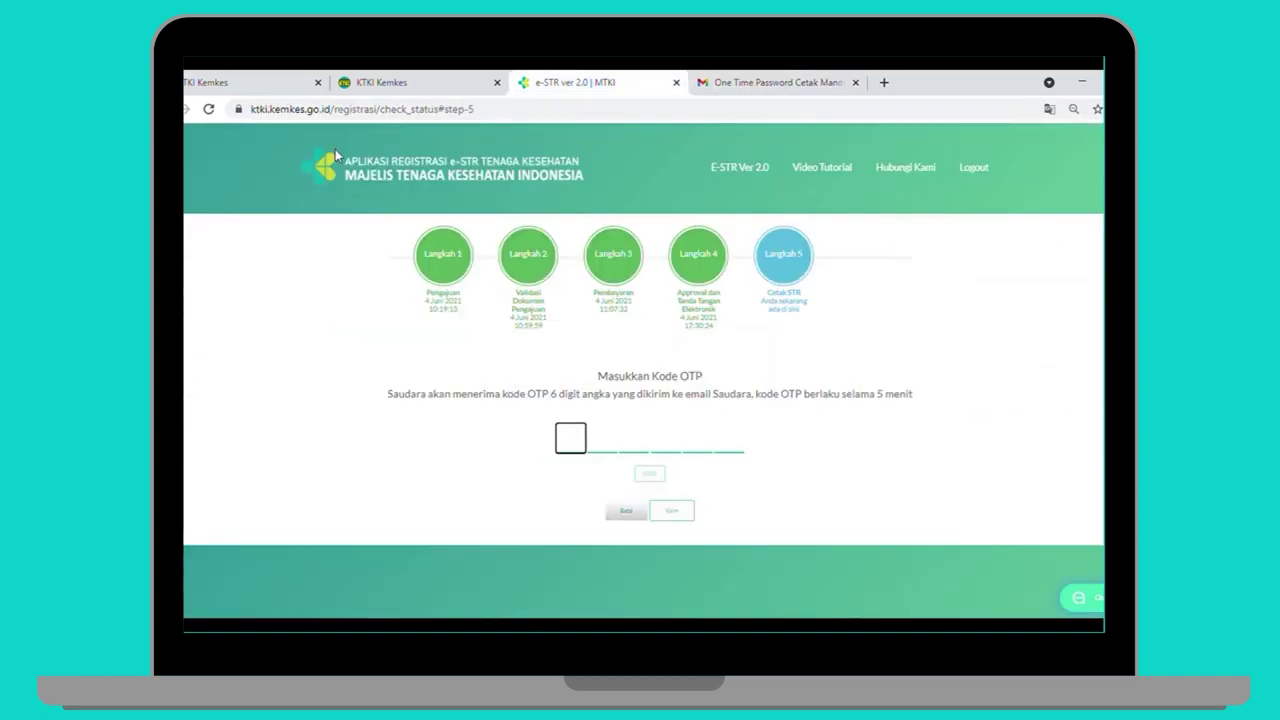
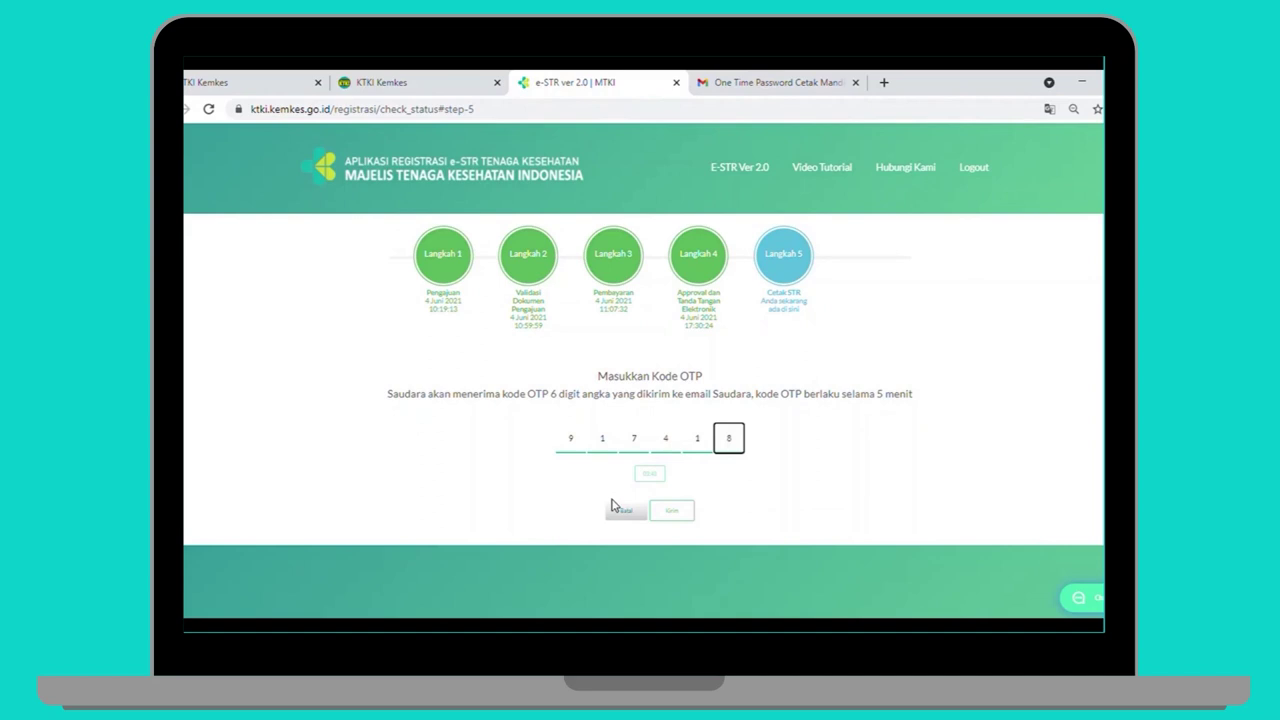
Submit the emailed OTP, start the Test Print, and confirm the one-time print warning with YAKIN
left_click(672, 511)
left_click(649, 448)
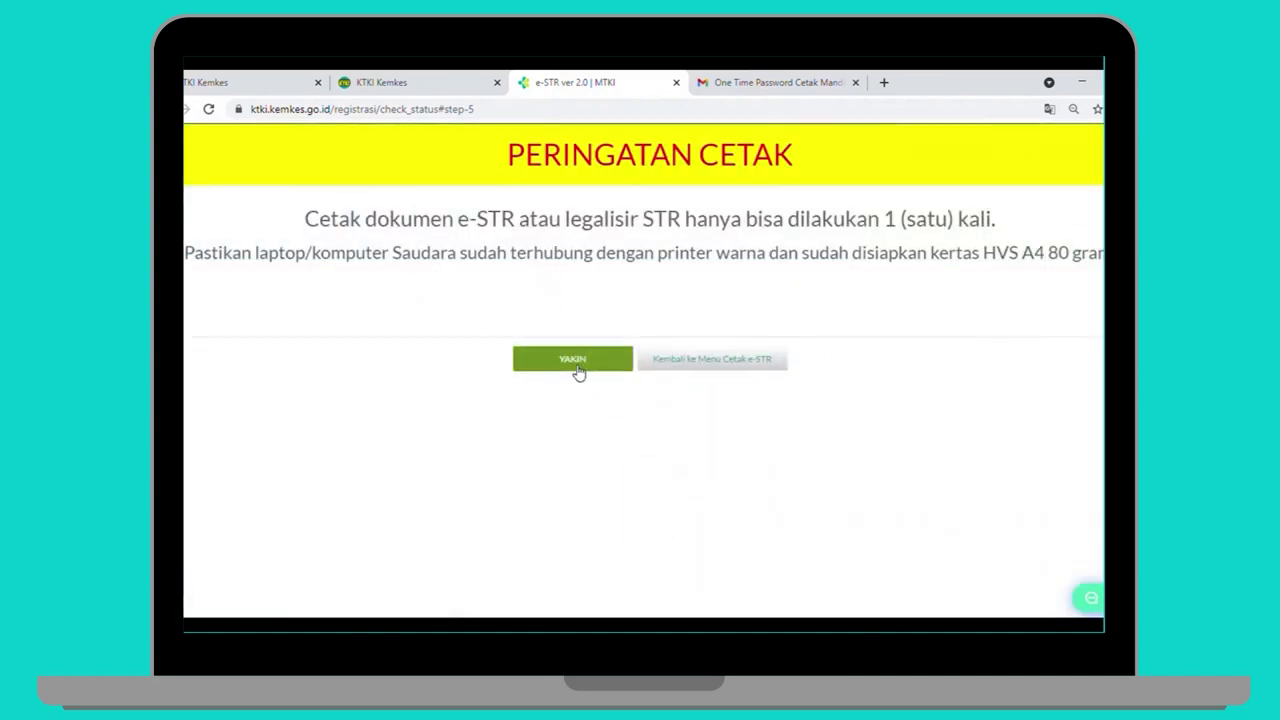
left_click(573, 360)
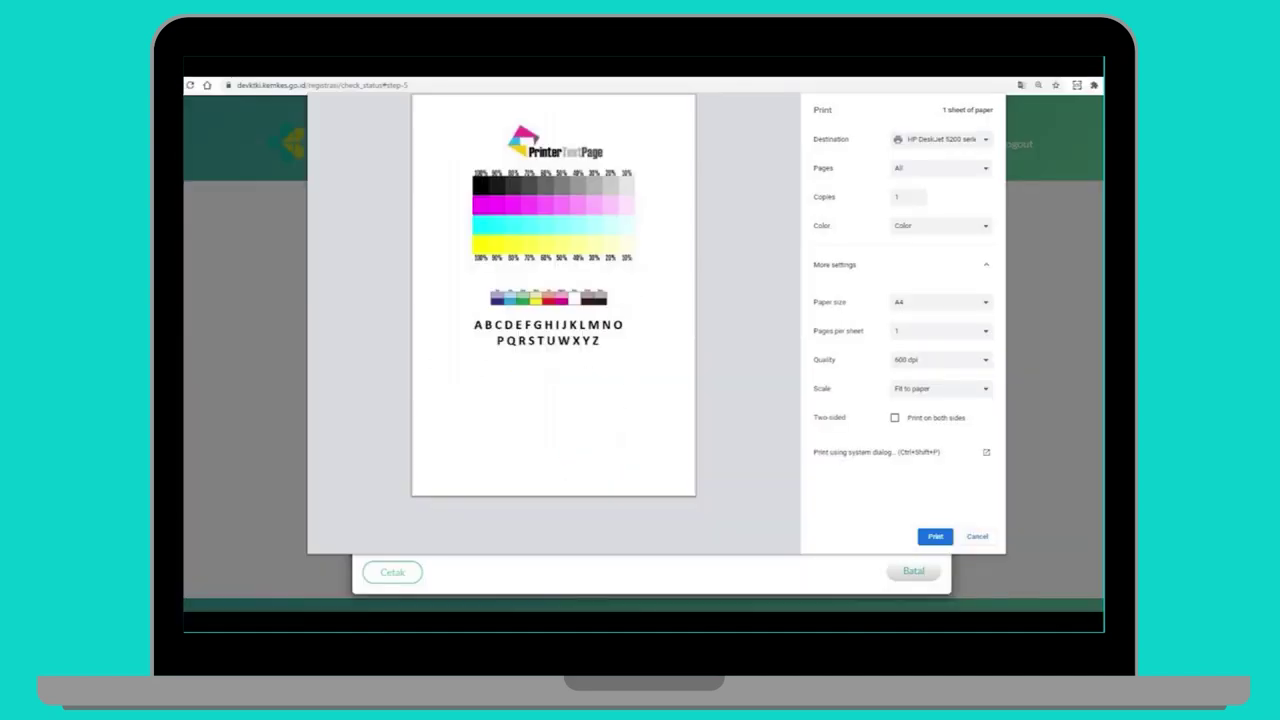